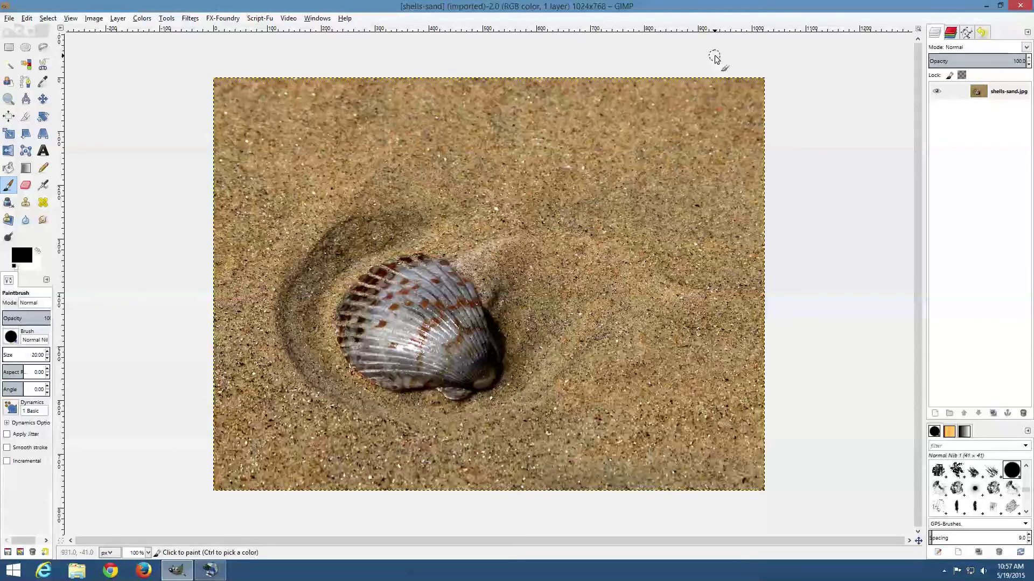
Step: Activate the Paths tool and enlarge the lower part of the shell to 300%
{"action": "left_click", "coordinate": [25, 82]}
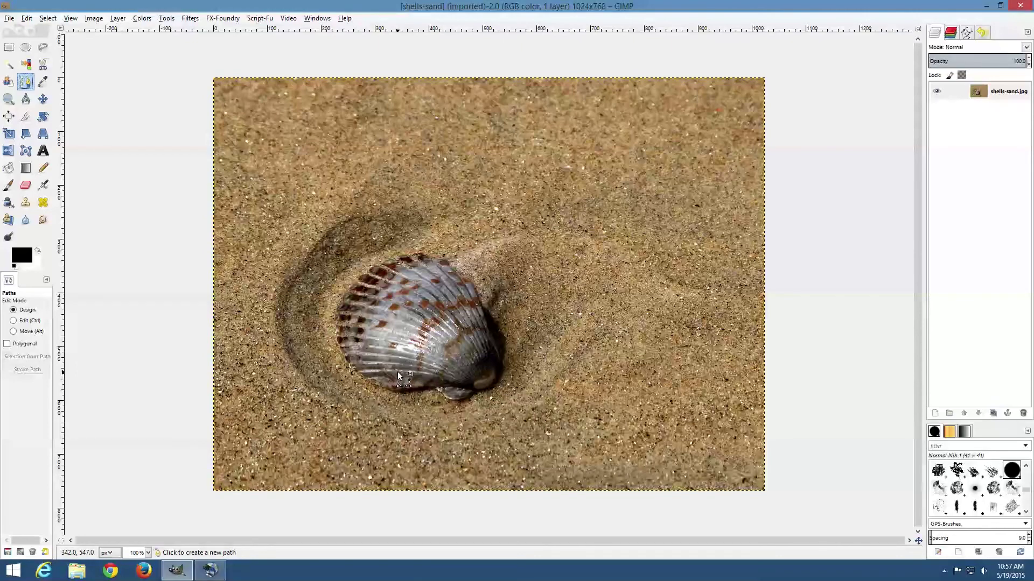
{"action": "scroll", "coordinate": [397, 372], "scroll_direction": "up", "scroll_amount": 2}
{"action": "scroll", "coordinate": [396, 374], "scroll_direction": "up", "scroll_amount": 1}
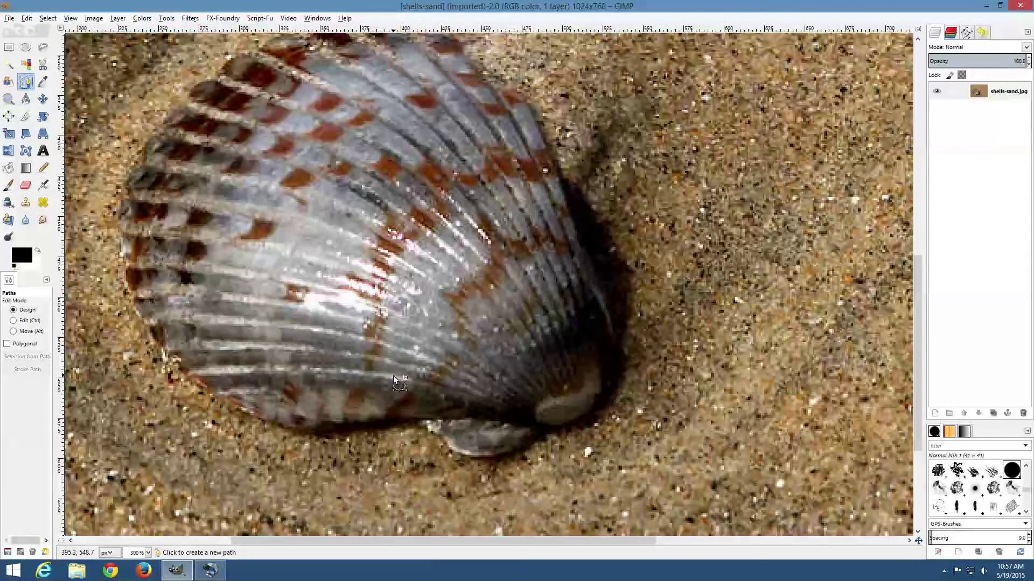
Step: Place a closely spaced row of path anchors along the shell's lower-left edge
{"action": "left_click", "coordinate": [208, 389]}
{"action": "left_click", "coordinate": [214, 393]}
{"action": "left_click", "coordinate": [218, 396]}
{"action": "left_click", "coordinate": [225, 400]}
{"action": "left_click", "coordinate": [232, 405]}
{"action": "left_click", "coordinate": [237, 407]}
{"action": "left_click", "coordinate": [244, 412]}
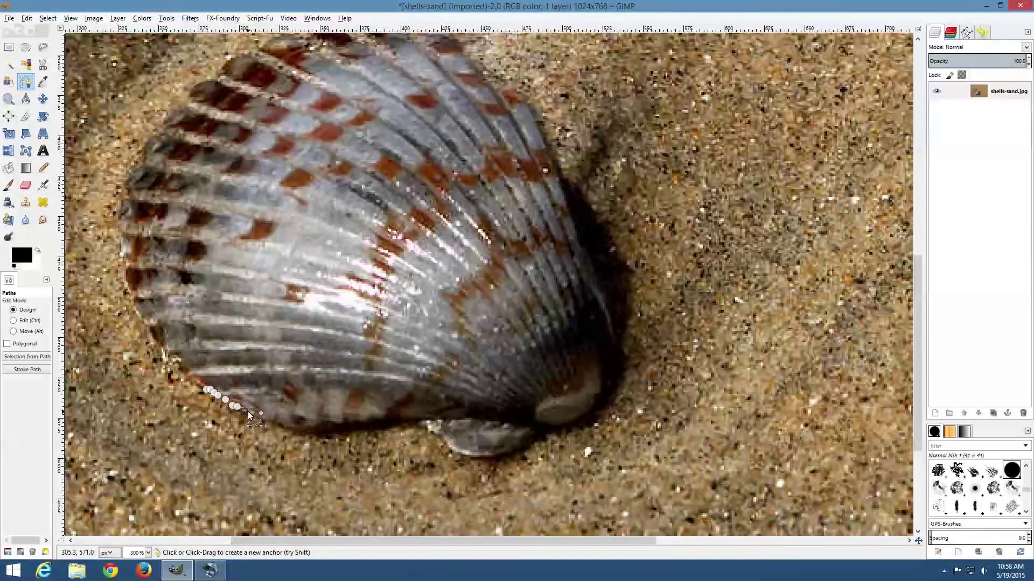
{"action": "left_click", "coordinate": [250, 415]}
{"action": "left_click", "coordinate": [257, 417]}
{"action": "left_click", "coordinate": [264, 417]}
{"action": "left_click", "coordinate": [273, 423]}
{"action": "left_click", "coordinate": [280, 426]}
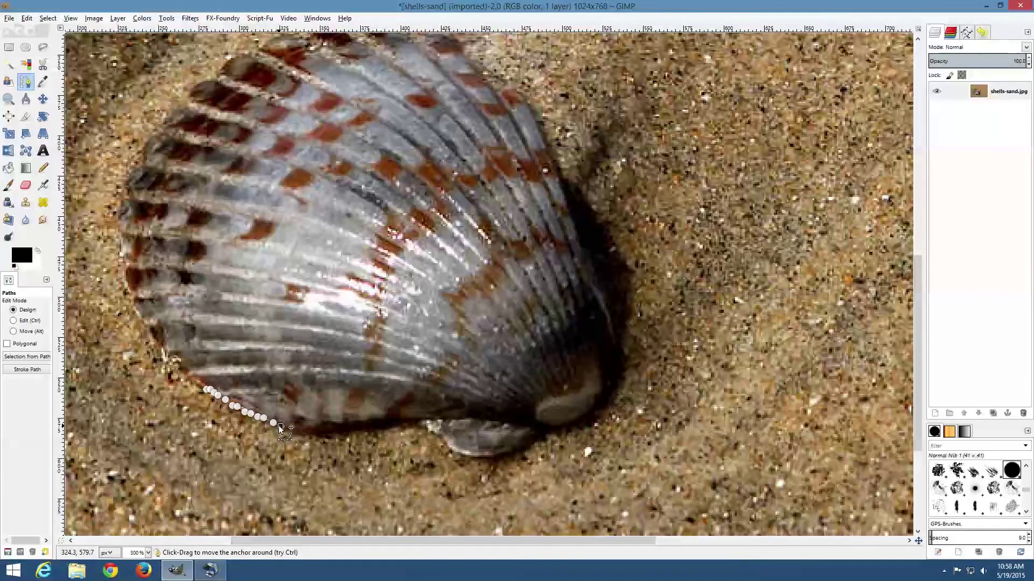
{"action": "key", "text": "ctrl+z"}
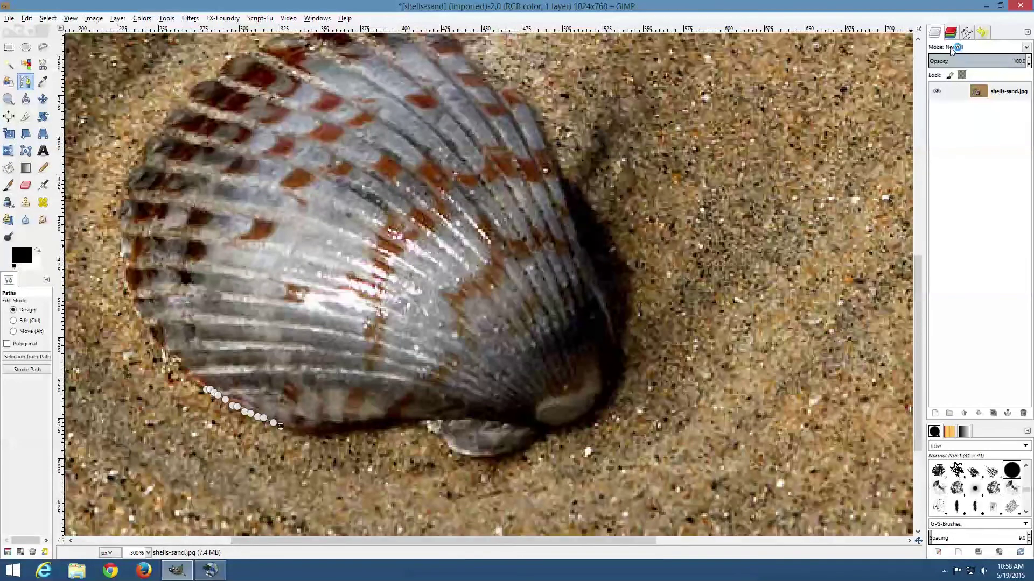
Step: Delete the unnamed edge path from the image's list of paths
{"action": "left_click", "coordinate": [967, 35]}
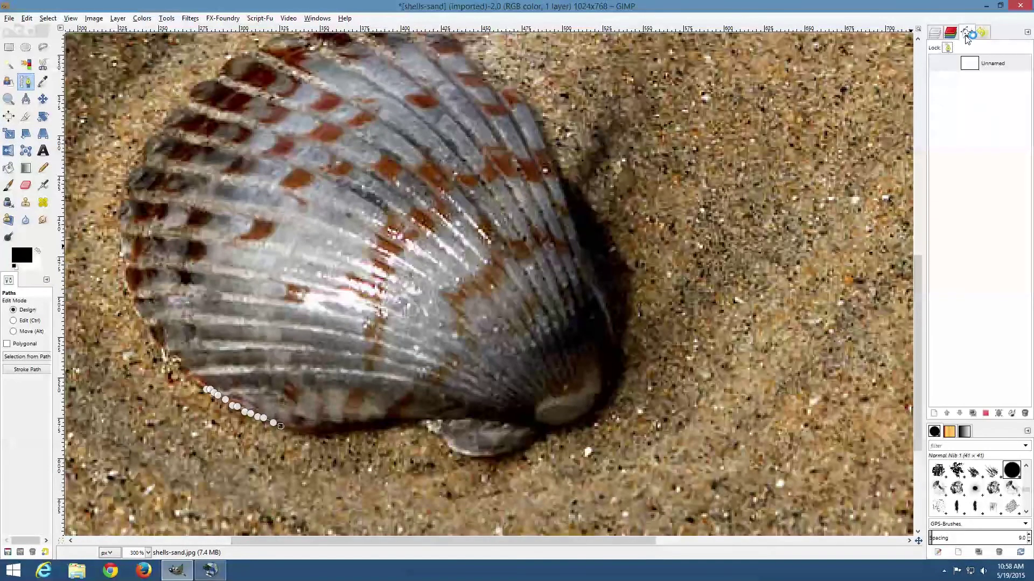
{"action": "left_click", "coordinate": [995, 64]}
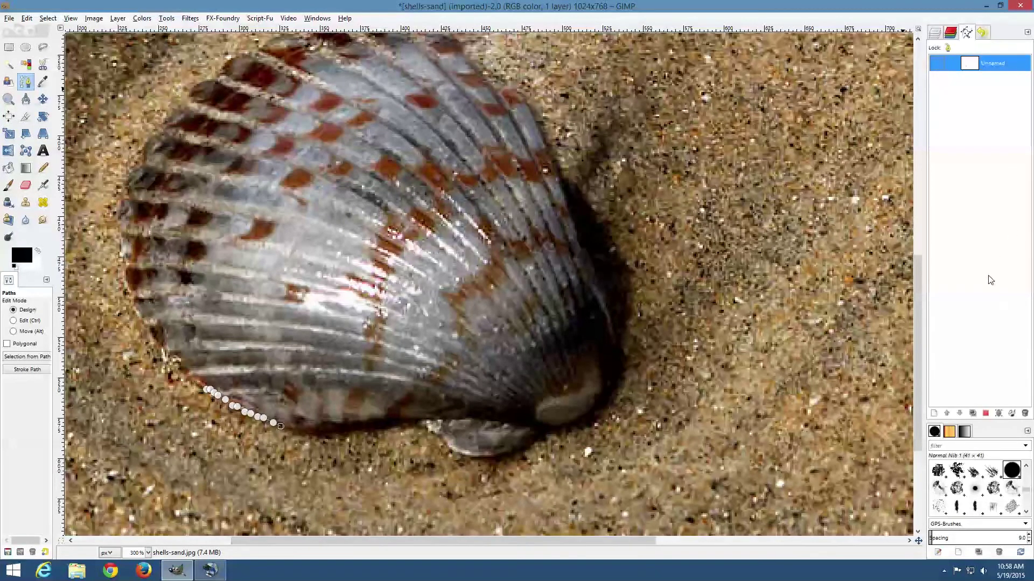
{"action": "left_click", "coordinate": [1025, 413]}
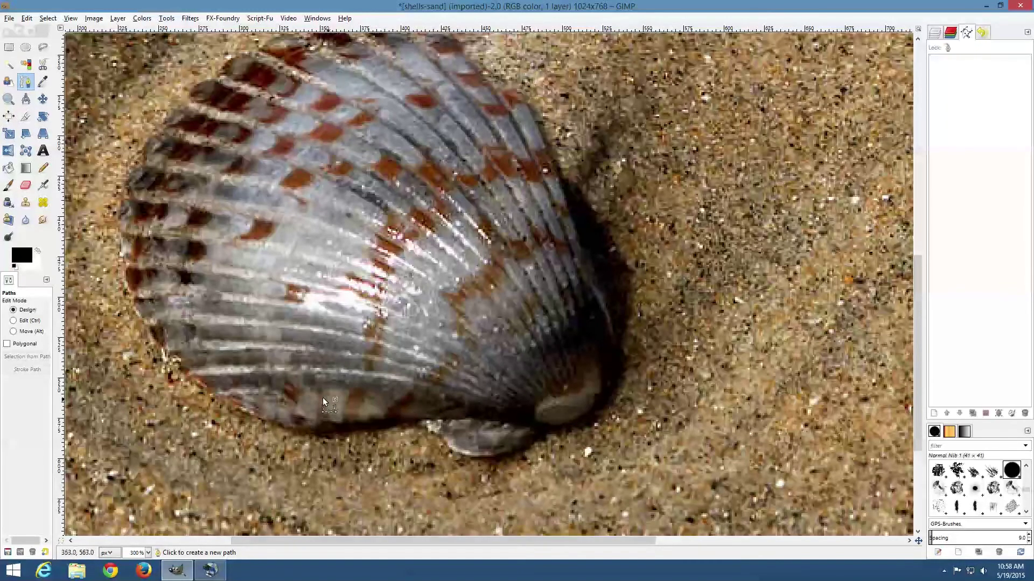
Step: Draw an open loop of 13 widely spaced path anchors around the middle of the shell, and delete that path
{"action": "left_click_drag", "start_coordinate": [242, 328], "coordinate": [281, 335]}
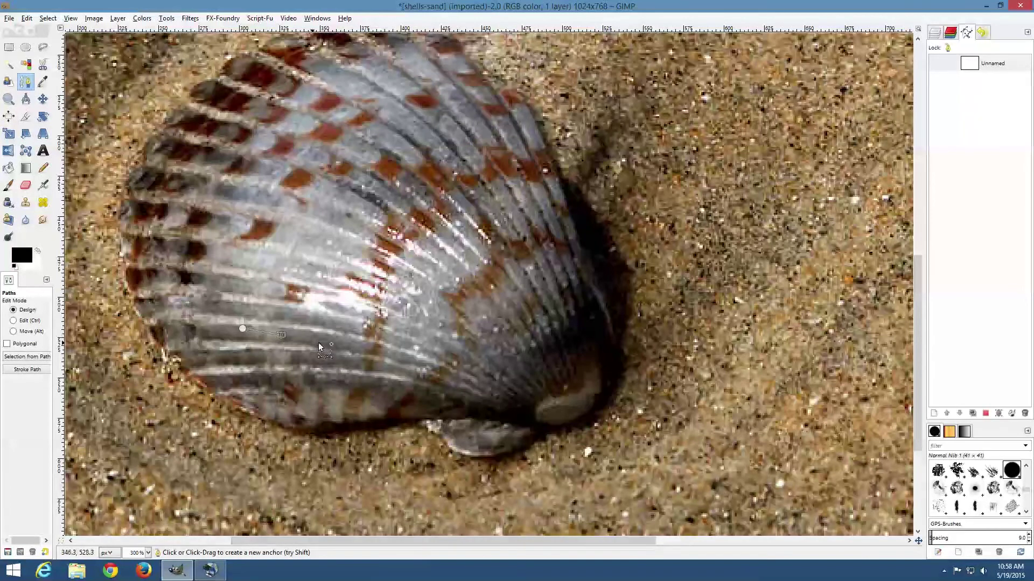
{"action": "left_click", "coordinate": [345, 345]}
{"action": "left_click", "coordinate": [397, 346]}
{"action": "left_click", "coordinate": [451, 339]}
{"action": "left_click", "coordinate": [502, 319]}
{"action": "left_click", "coordinate": [519, 288]}
{"action": "left_click", "coordinate": [524, 251]}
{"action": "left_click", "coordinate": [487, 207]}
{"action": "left_click", "coordinate": [419, 193]}
{"action": "left_click", "coordinate": [348, 202]}
{"action": "left_click", "coordinate": [311, 240]}
{"action": "left_click", "coordinate": [288, 273]}
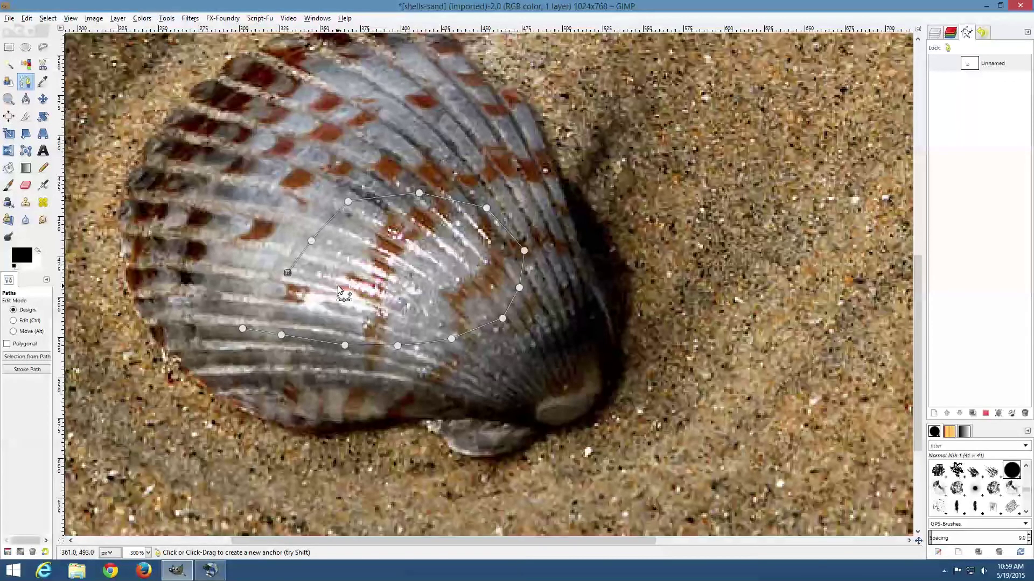
{"action": "left_click", "coordinate": [992, 63]}
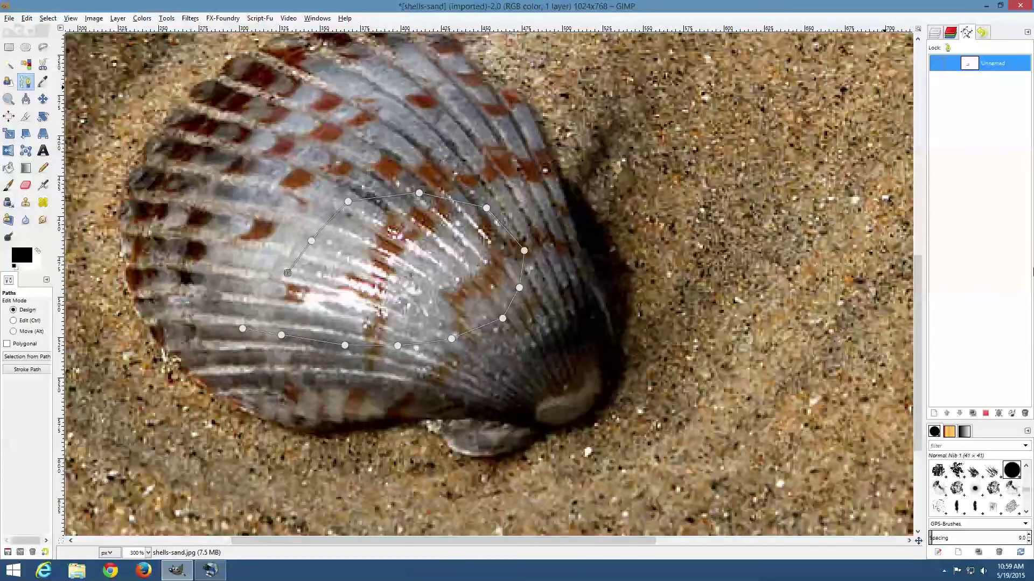
{"action": "left_click", "coordinate": [1025, 414]}
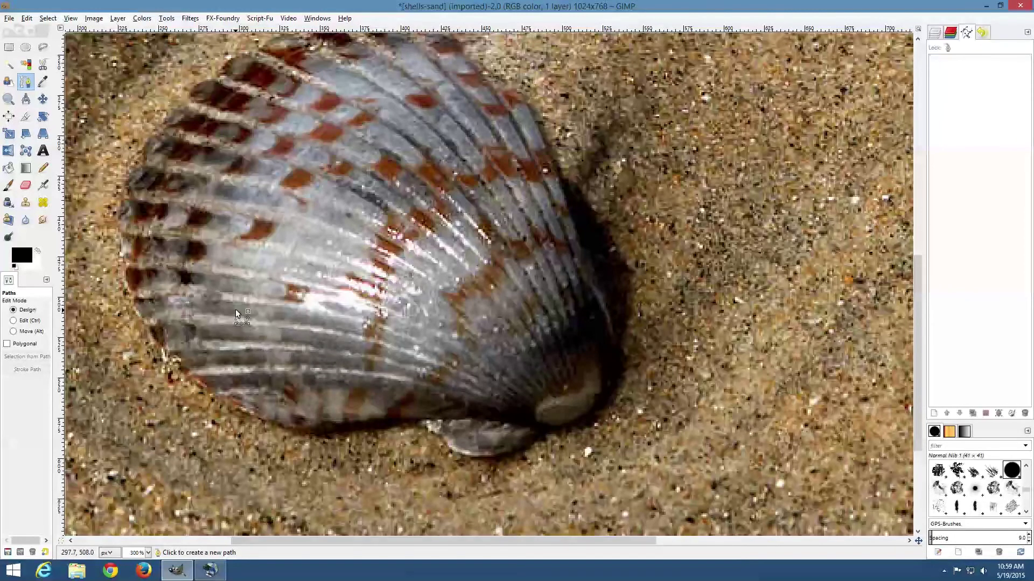
Step: Start a new path on the shell's left ribs and add a second anchor near the middle, pulling its handles to curve the segment
{"action": "left_click_drag", "start_coordinate": [234, 308], "coordinate": [243, 324]}
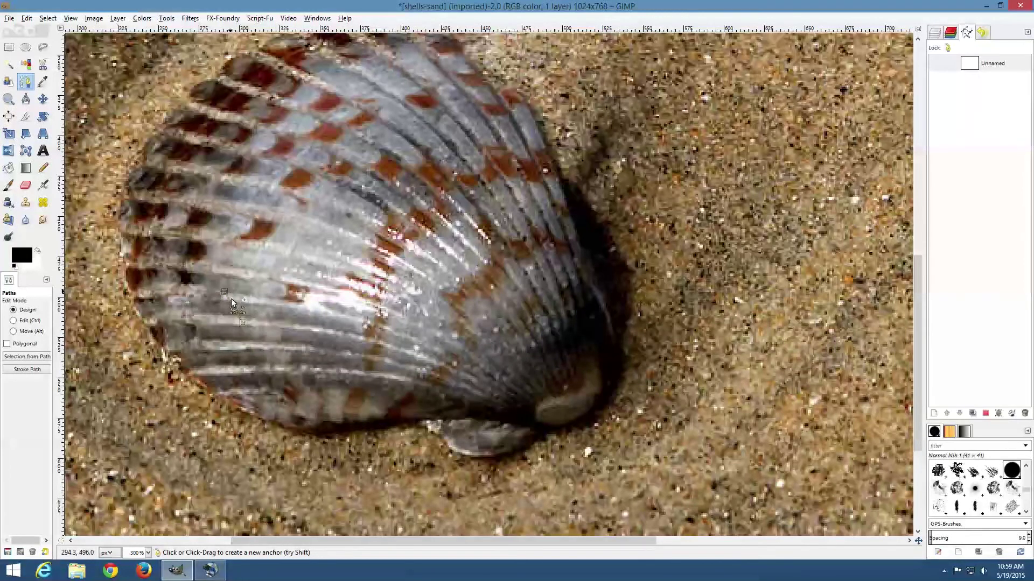
{"action": "left_click", "coordinate": [417, 348]}
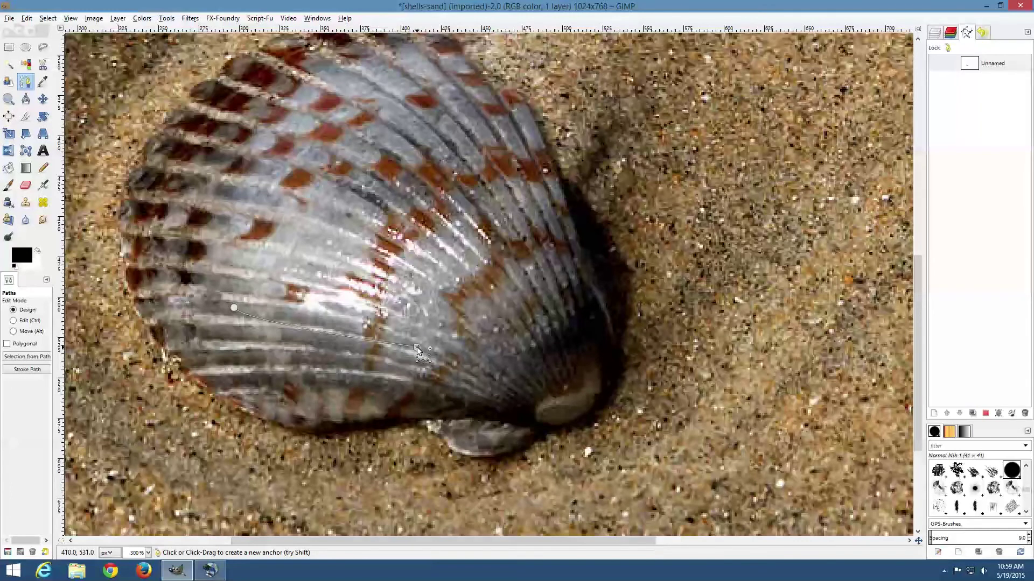
{"action": "left_click_drag", "start_coordinate": [417, 349], "coordinate": [510, 318]}
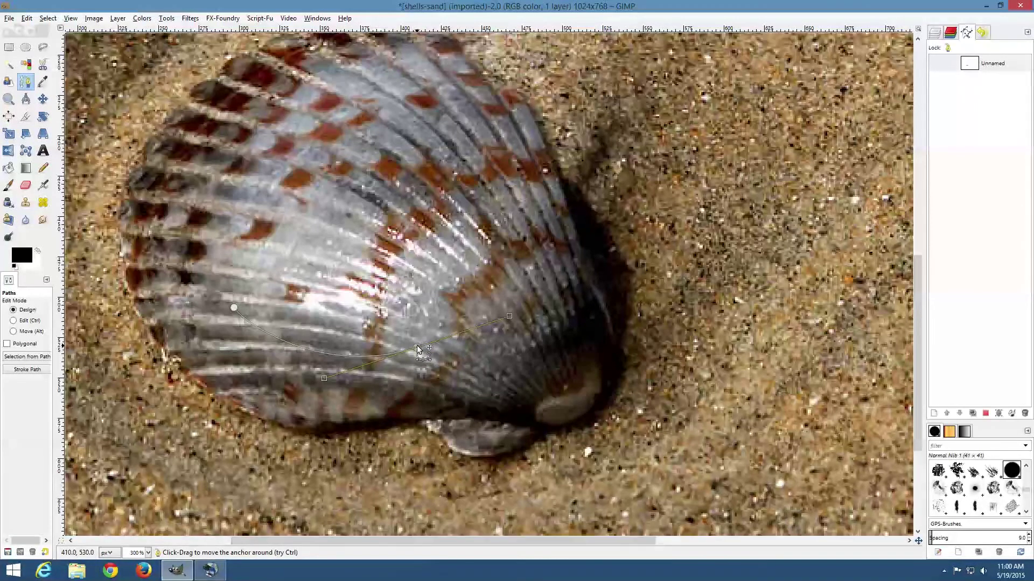
Step: Swing the second anchor's outgoing handle downward toward the shell's hinge
{"action": "scroll", "coordinate": [417, 350], "scroll_direction": "up", "scroll_amount": 4}
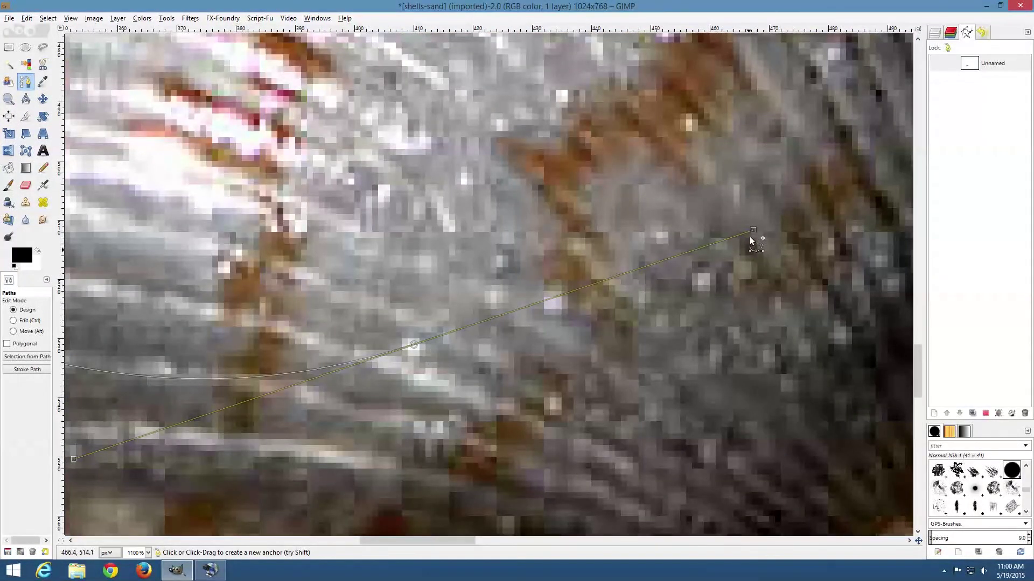
{"action": "left_click_drag", "start_coordinate": [752, 231], "coordinate": [680, 489]}
{"action": "scroll", "coordinate": [625, 420], "scroll_direction": "down", "scroll_amount": 1}
{"action": "scroll", "coordinate": [618, 403], "scroll_direction": "down", "scroll_amount": 1}
{"action": "scroll", "coordinate": [619, 404], "scroll_direction": "down", "scroll_amount": 1}
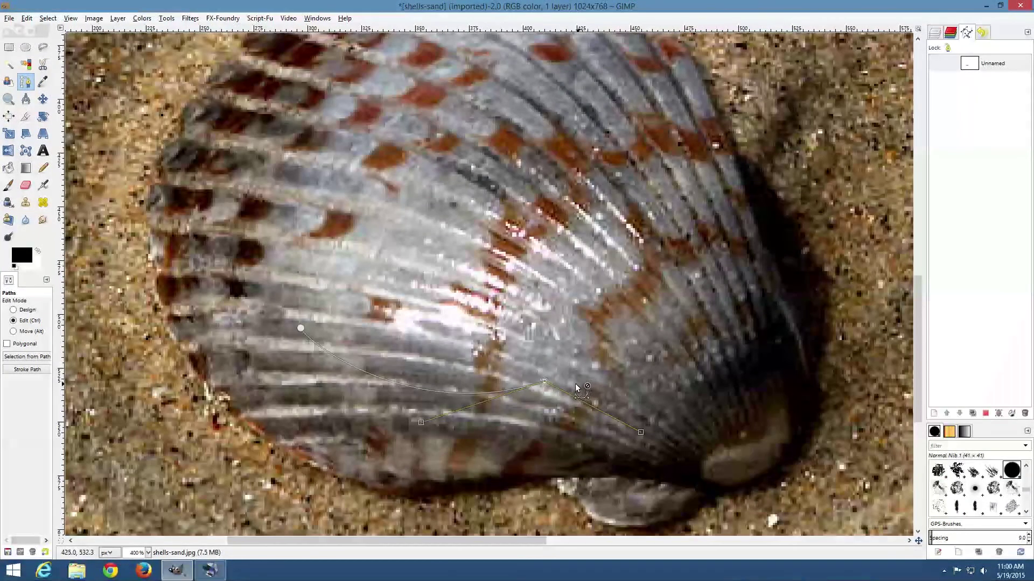
Step: Add a curved third anchor near the shell's right edge and deepen the segment before it using the handles at both ends
{"action": "left_click", "coordinate": [778, 355]}
{"action": "left_click_drag", "start_coordinate": [777, 355], "coordinate": [825, 322]}
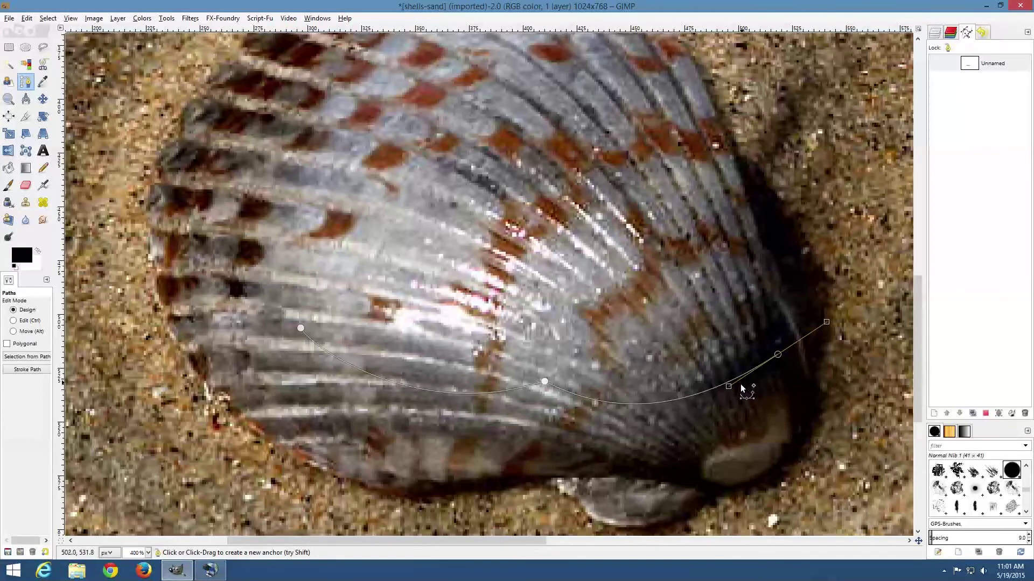
{"action": "left_click_drag", "start_coordinate": [728, 386], "coordinate": [785, 449]}
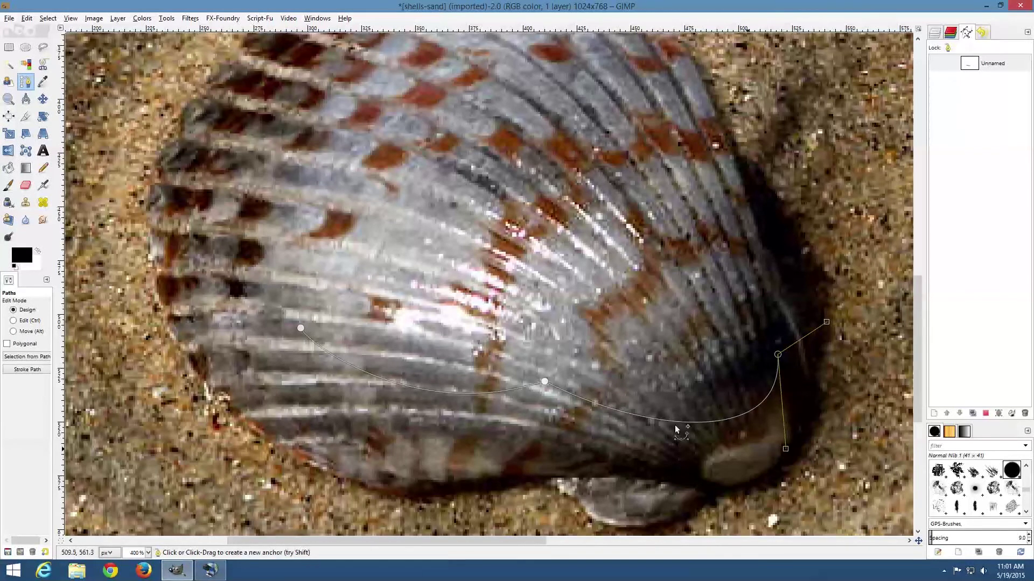
{"action": "left_click", "coordinate": [544, 381]}
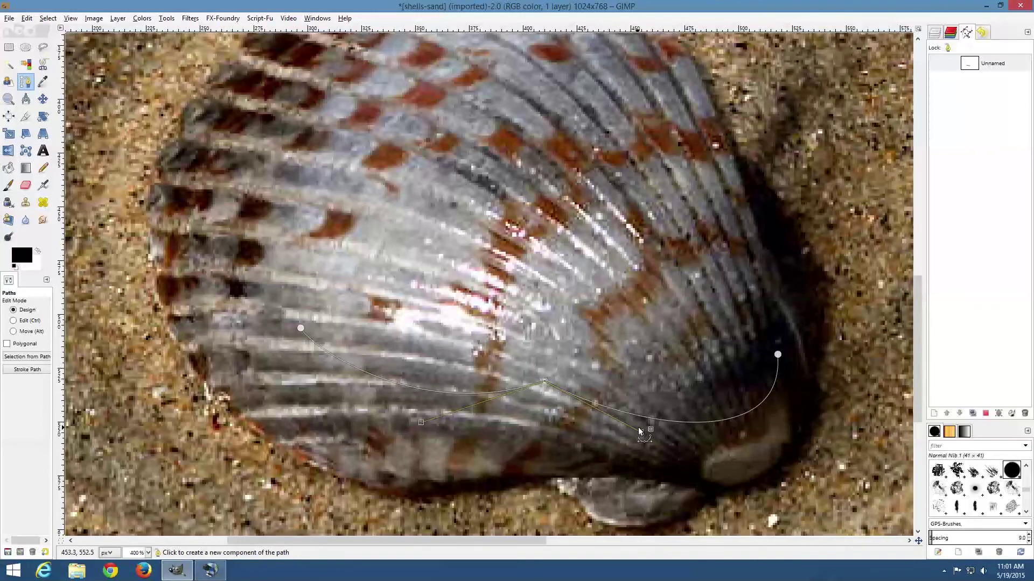
{"action": "left_click_drag", "start_coordinate": [650, 429], "coordinate": [612, 459]}
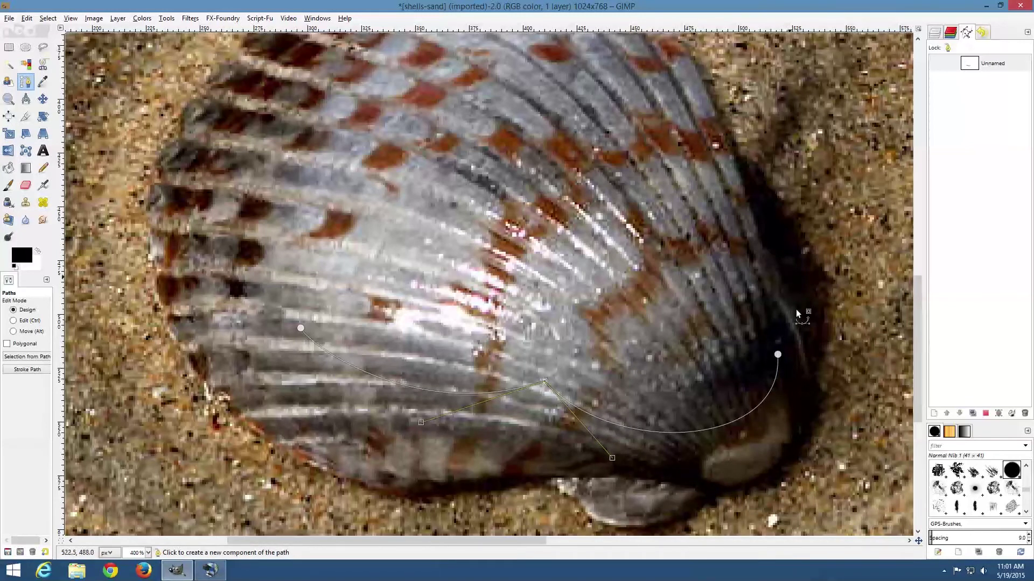
Step: Extend the path from the third anchor to a fourth above it, and retract the third anchor's outgoing handle to straighten the segment
{"action": "left_click", "coordinate": [749, 160]}
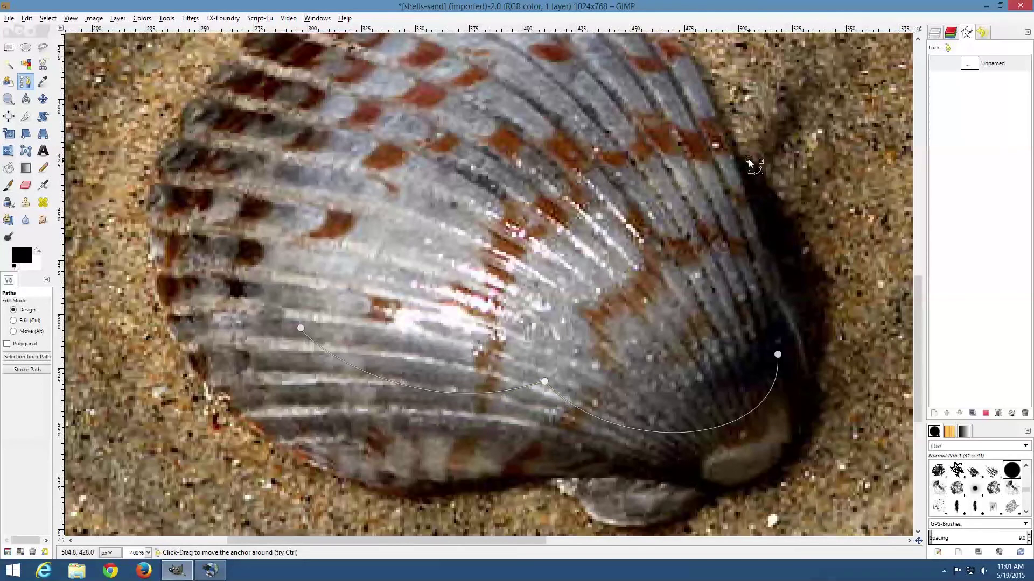
{"action": "key", "text": "ctrl+z"}
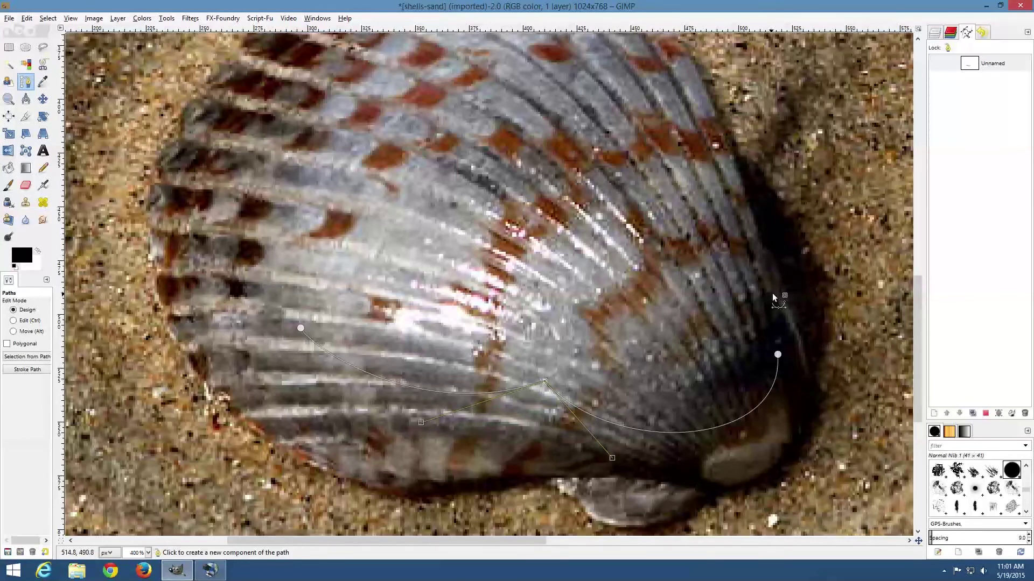
{"action": "left_click", "coordinate": [778, 354]}
{"action": "left_click", "coordinate": [769, 156]}
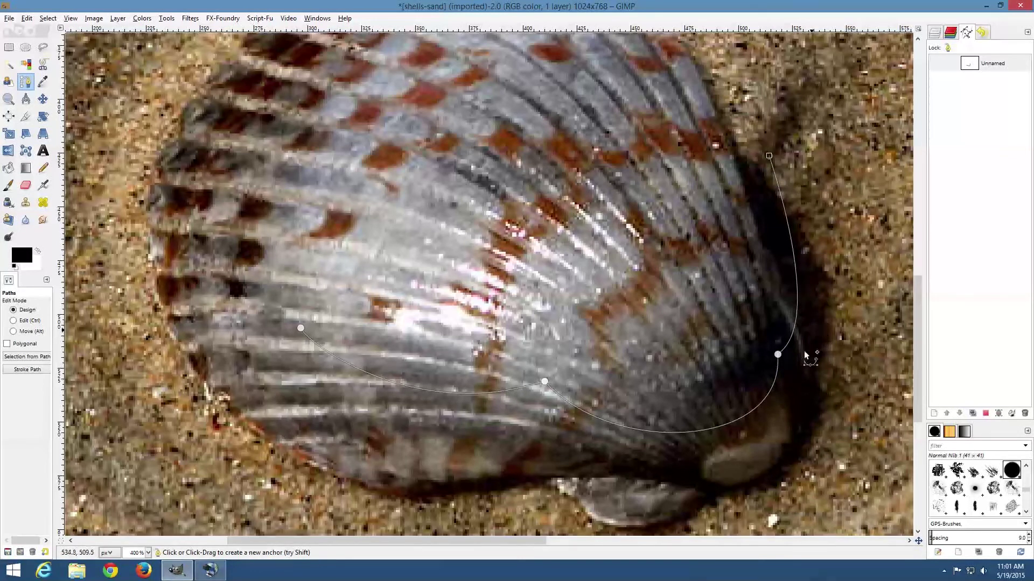
{"action": "left_click", "coordinate": [784, 352]}
{"action": "left_click_drag", "start_coordinate": [826, 322], "coordinate": [780, 357]}
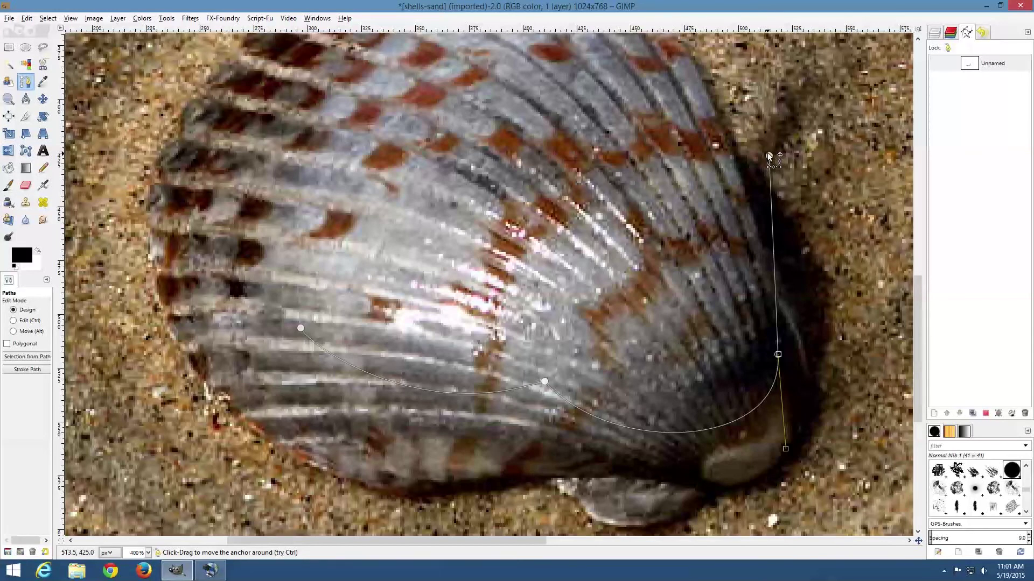
Step: Swing both handles of the second anchor upward to reshape the curves on either side, and delete the path
{"action": "left_click", "coordinate": [545, 382]}
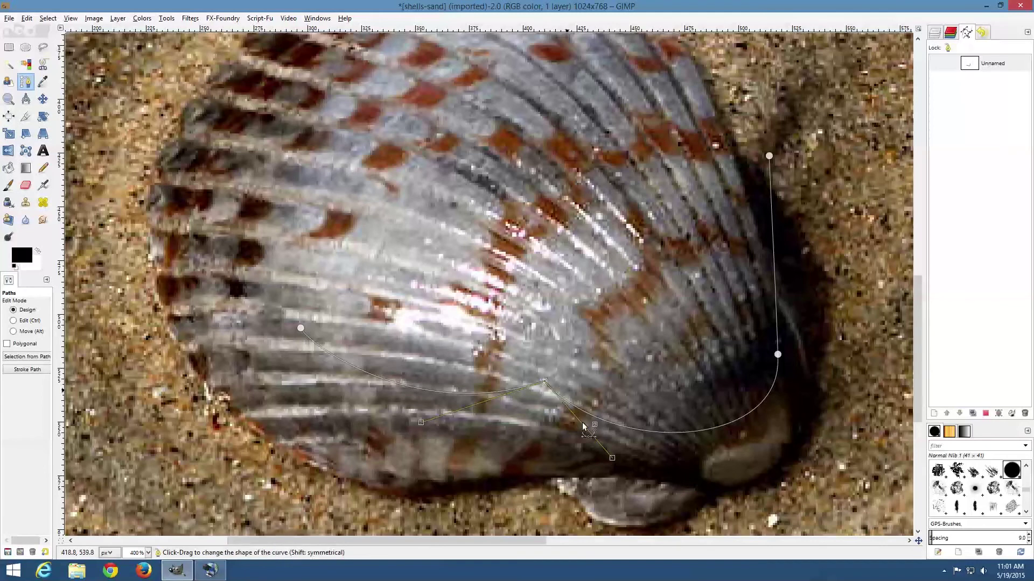
{"action": "left_click_drag", "start_coordinate": [612, 461], "coordinate": [628, 302]}
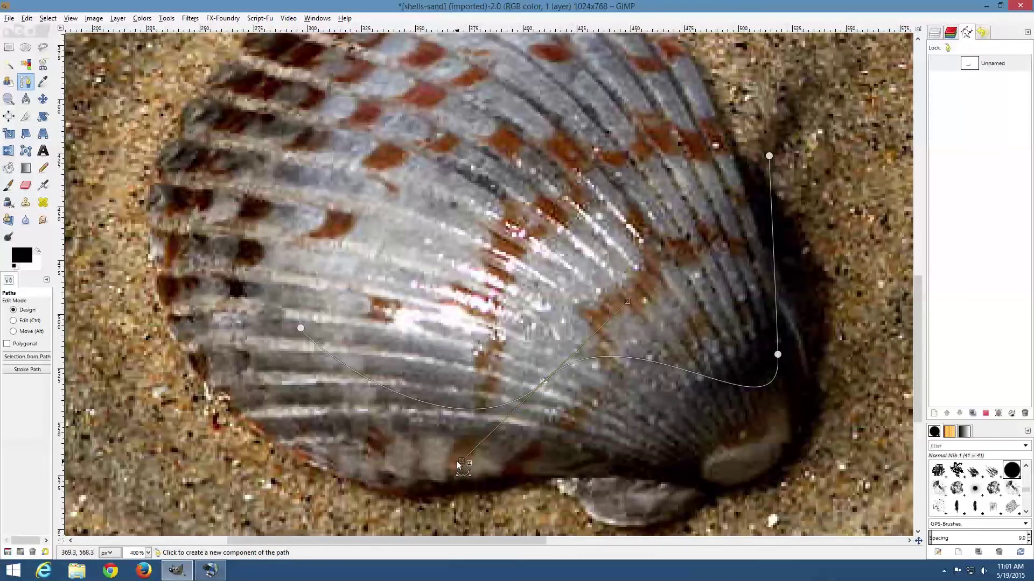
{"action": "left_click_drag", "start_coordinate": [460, 460], "coordinate": [420, 276]}
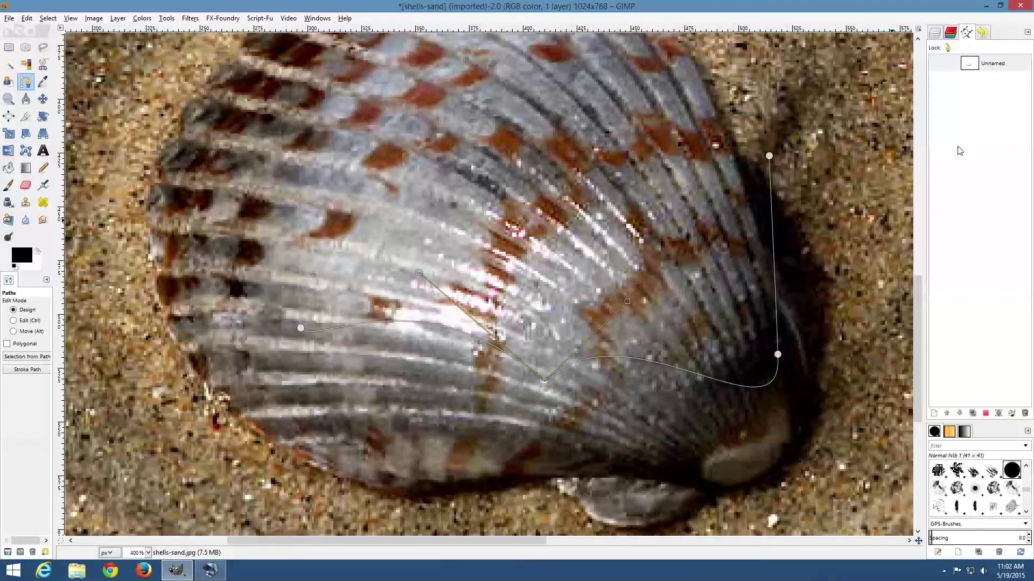
{"action": "left_click", "coordinate": [986, 62]}
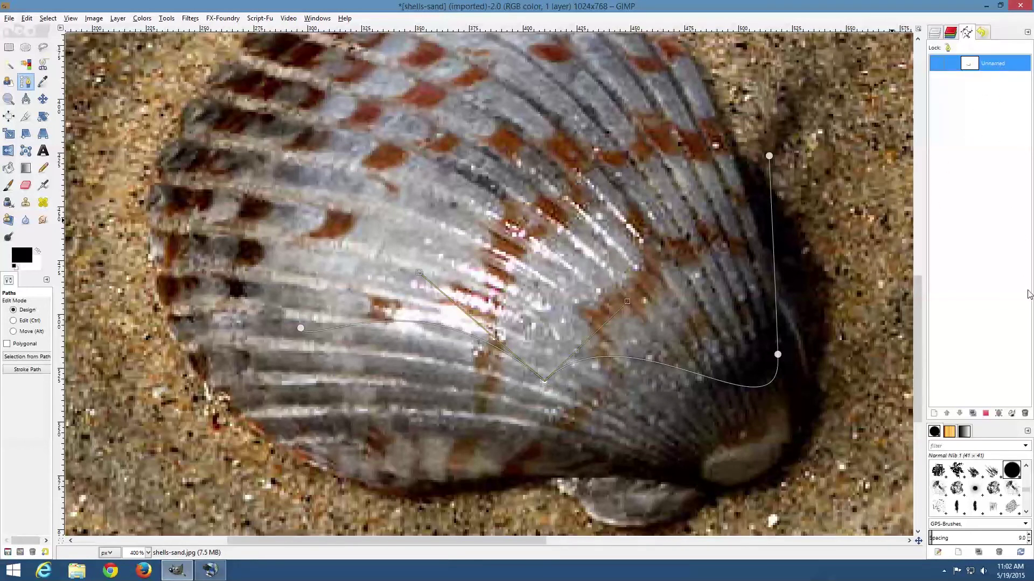
{"action": "left_click", "coordinate": [1024, 413]}
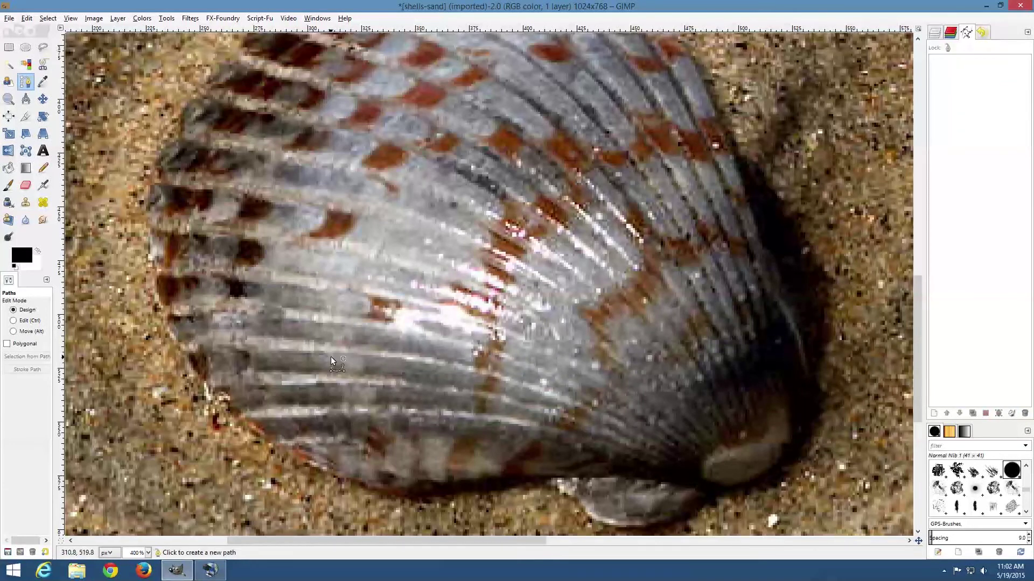
Step: Start a new path on the shell's lower-left edge and place straight-segment anchors along the bottom edge to below the hinge
{"action": "left_click", "coordinate": [363, 482]}
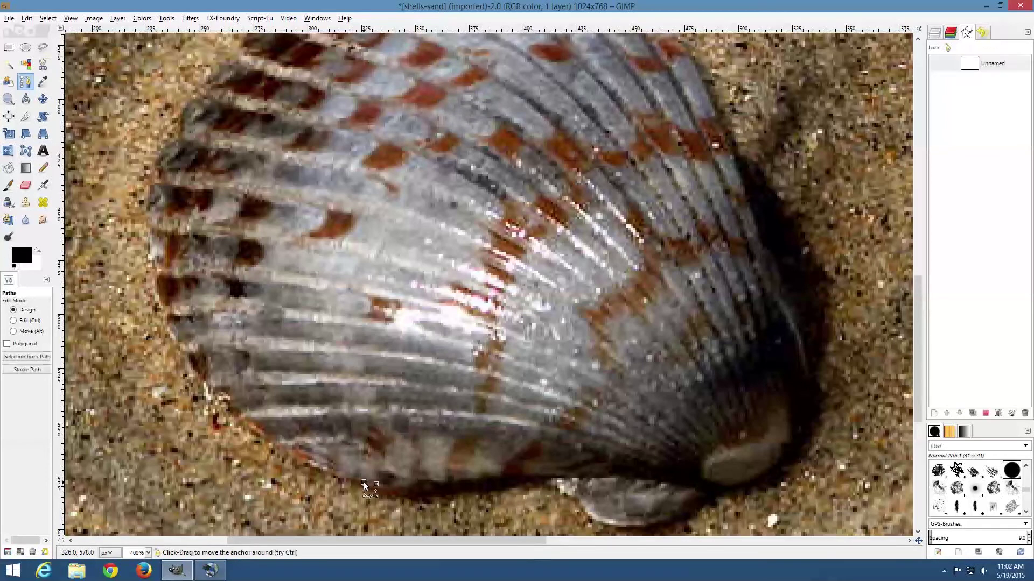
{"action": "left_click", "coordinate": [436, 496]}
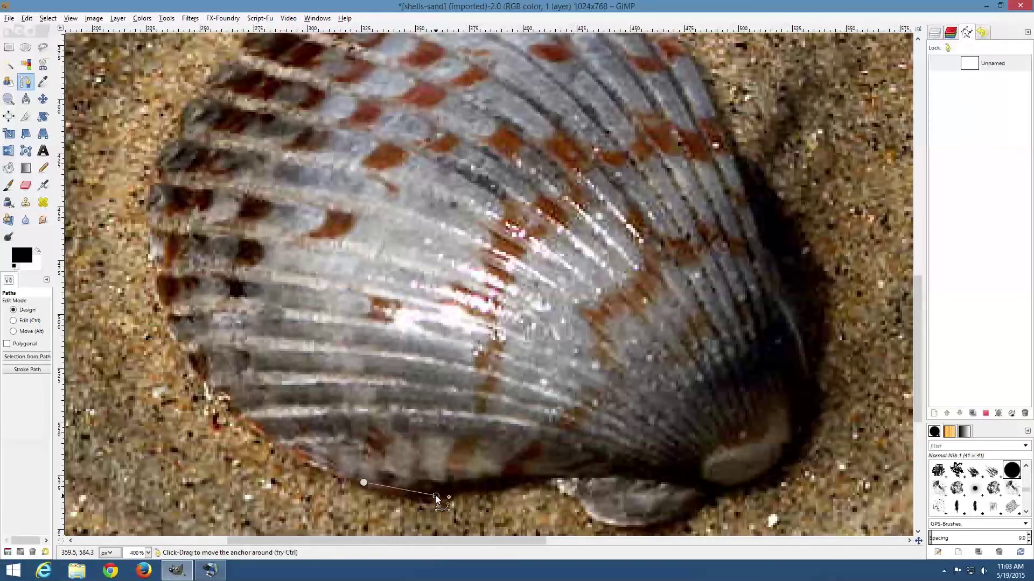
{"action": "left_click", "coordinate": [498, 491]}
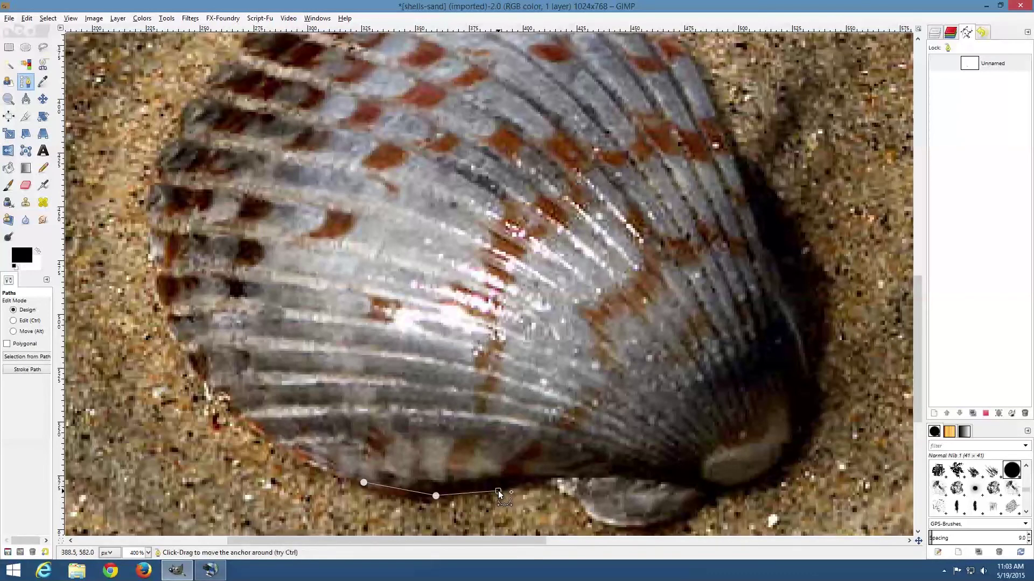
{"action": "left_click", "coordinate": [530, 477]}
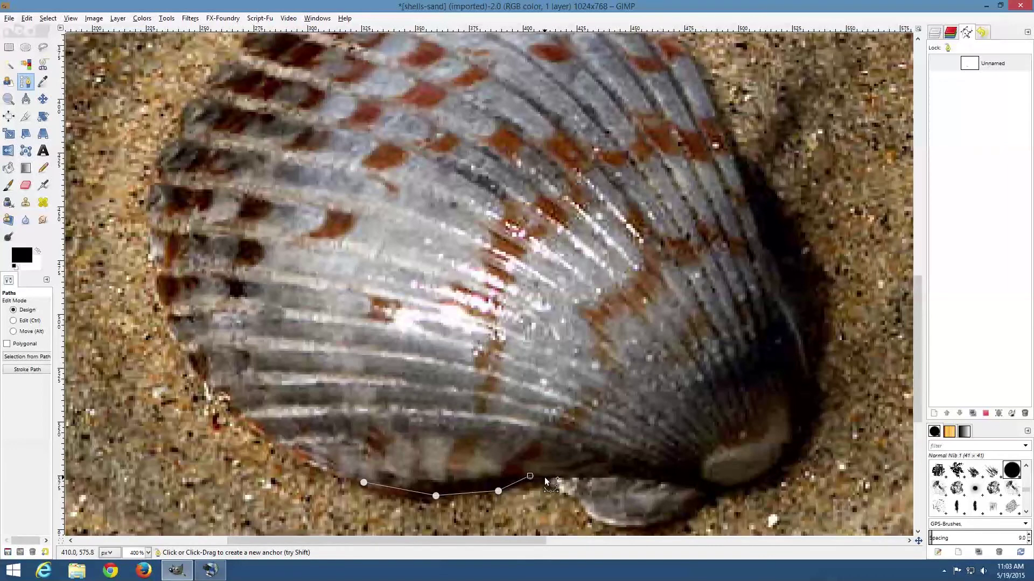
{"action": "left_click", "coordinate": [545, 475]}
{"action": "left_click", "coordinate": [579, 499]}
{"action": "left_click", "coordinate": [708, 494]}
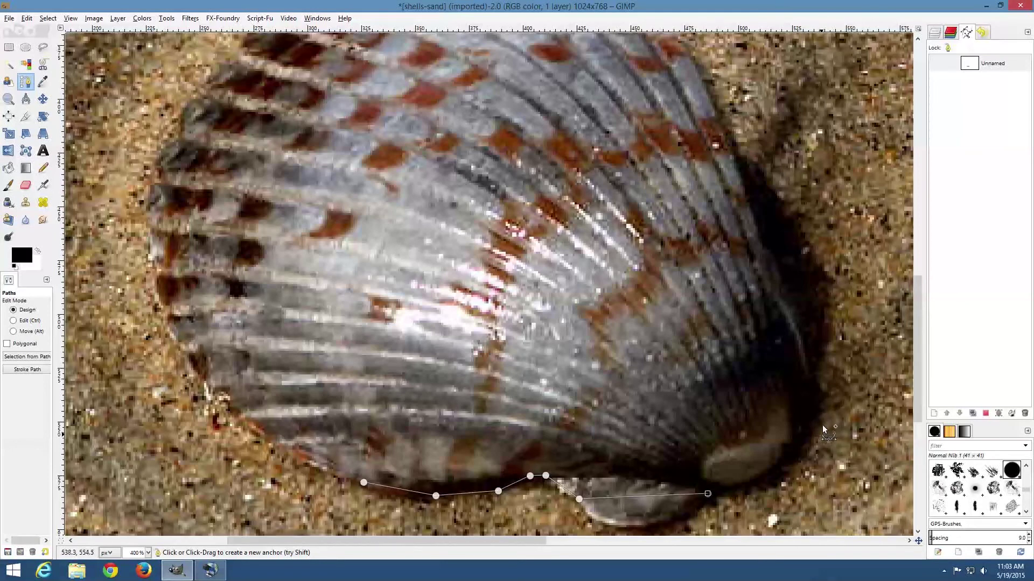
Step: Extend the path around the hinge and up the shell's shadowed right side with three straight-segment anchors
{"action": "left_click", "coordinate": [816, 376]}
{"action": "left_click", "coordinate": [800, 234]}
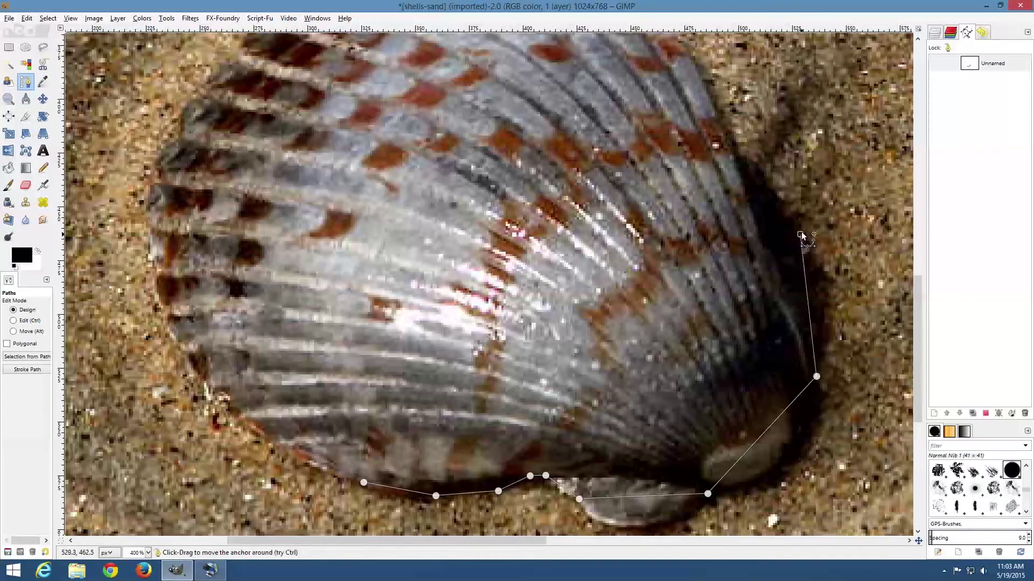
{"action": "left_click", "coordinate": [735, 154]}
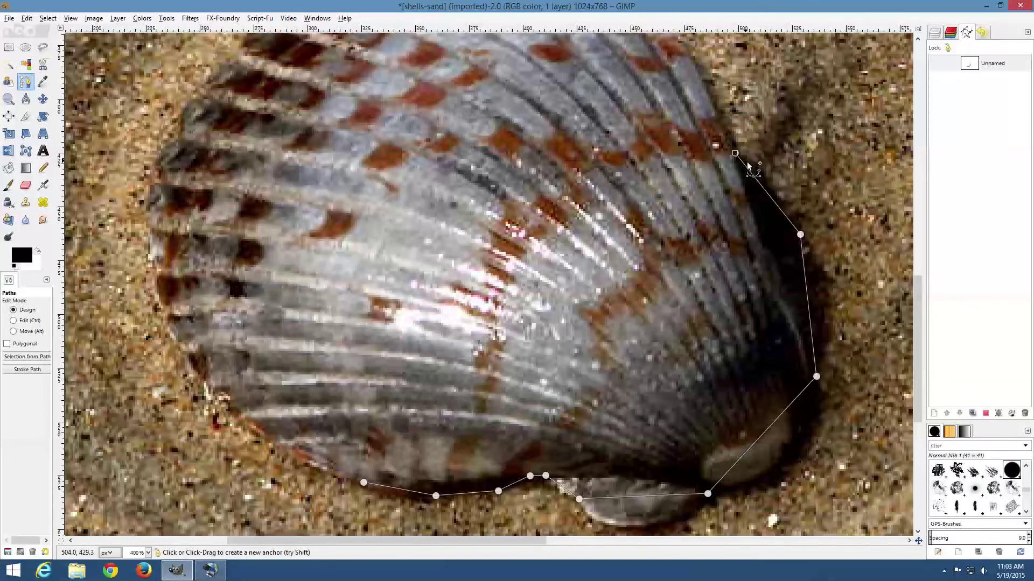
Step: Continue the path with straight segments along the shell's upper-right edge, placing anchors at the rib tips and notches
{"action": "scroll", "coordinate": [727, 162], "scroll_direction": "up", "scroll_amount": 5}
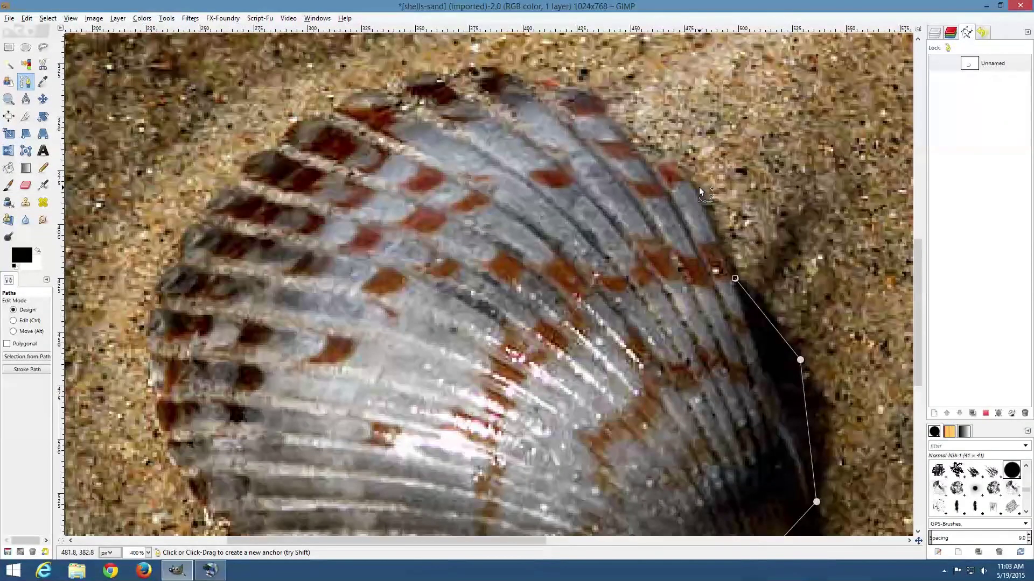
{"action": "left_click", "coordinate": [710, 203]}
{"action": "left_click", "coordinate": [696, 189]}
{"action": "left_click", "coordinate": [647, 160]}
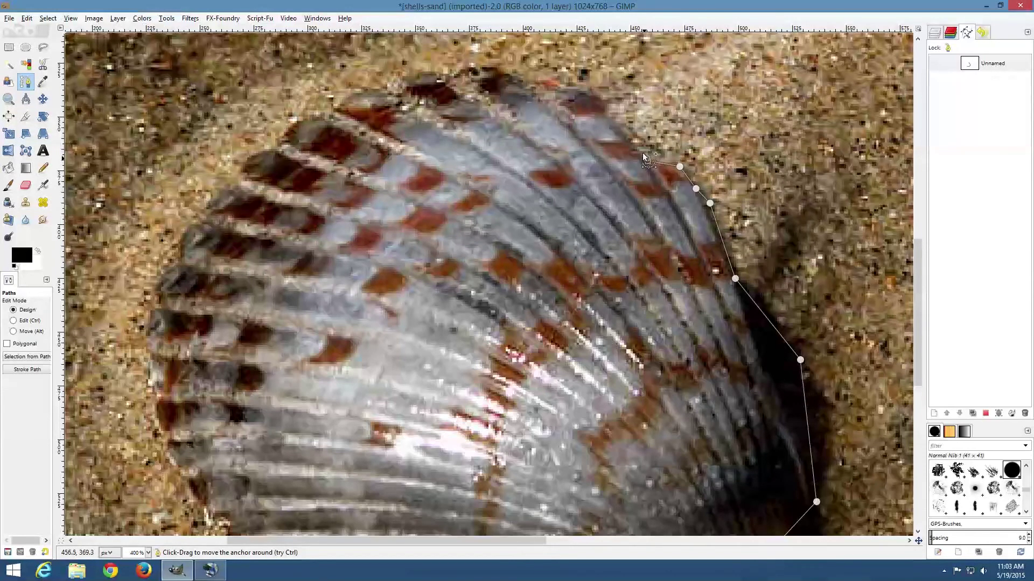
{"action": "left_click", "coordinate": [600, 98]}
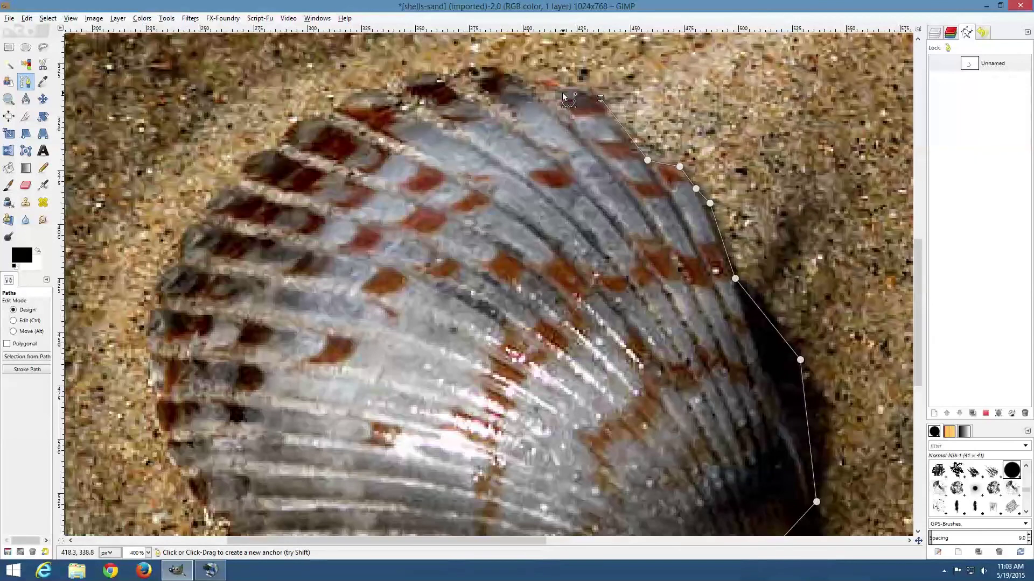
Step: Place anchors across the shell's top edge, following the rib tips and notches toward the upper-left curve
{"action": "left_click", "coordinate": [554, 92]}
{"action": "left_click", "coordinate": [505, 72]}
{"action": "left_click", "coordinate": [473, 80]}
{"action": "left_click", "coordinate": [439, 78]}
{"action": "left_click", "coordinate": [403, 87]}
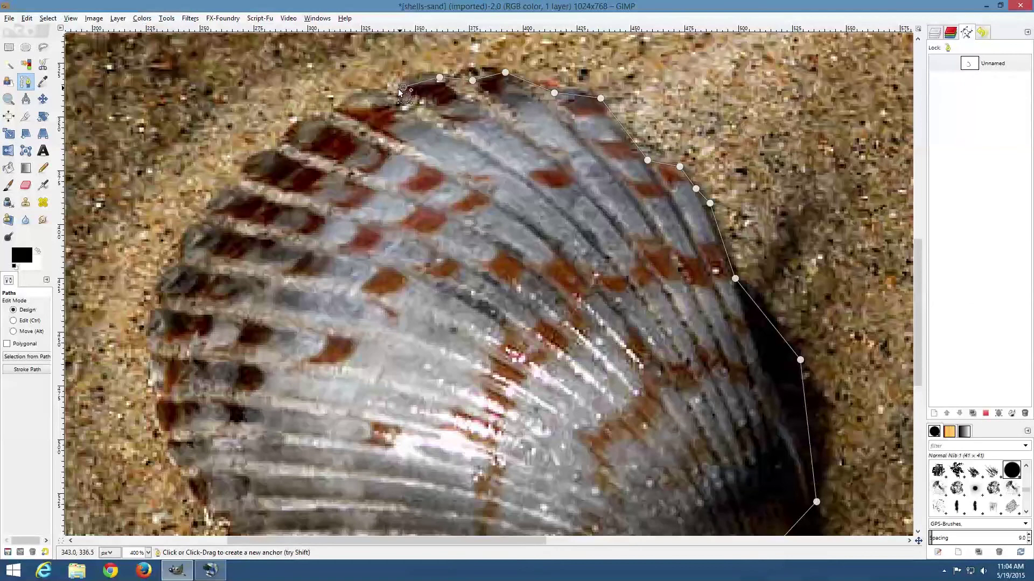
{"action": "left_click", "coordinate": [382, 95]}
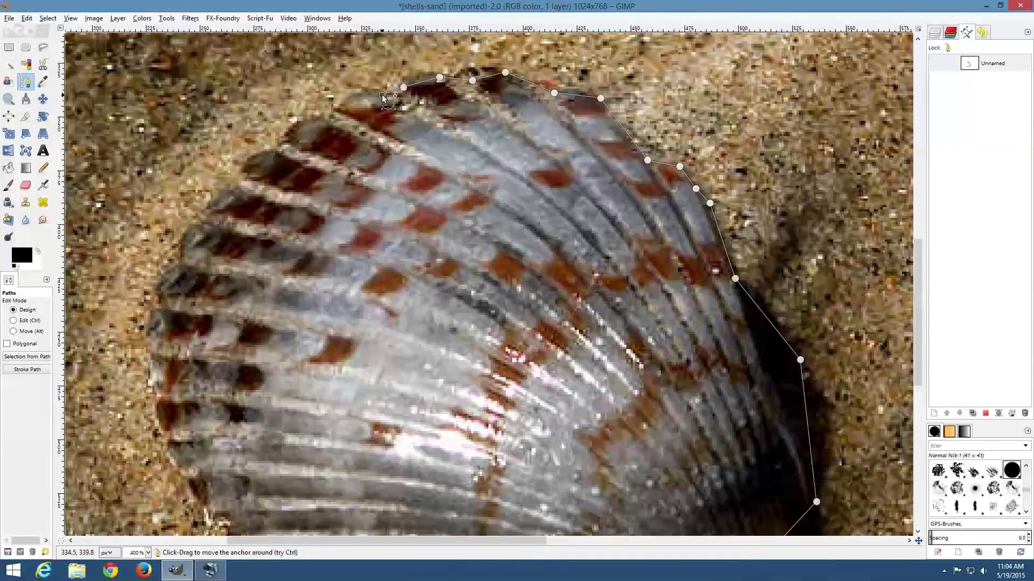
{"action": "left_click", "coordinate": [336, 109]}
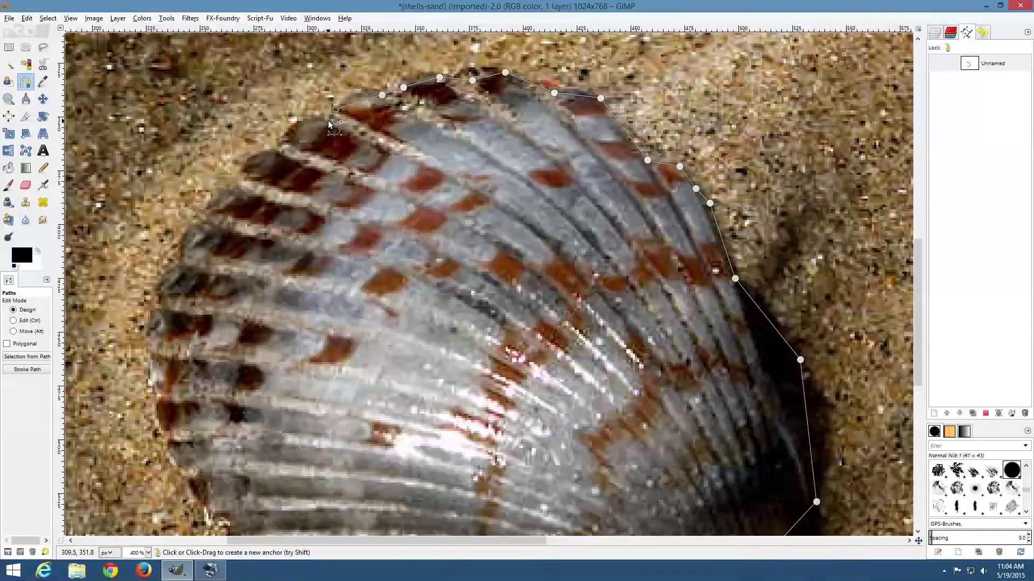
Step: Trace the scalloped upper-left edge of the shell with seven closely spaced anchors
{"action": "left_click", "coordinate": [326, 121]}
{"action": "left_click", "coordinate": [318, 117]}
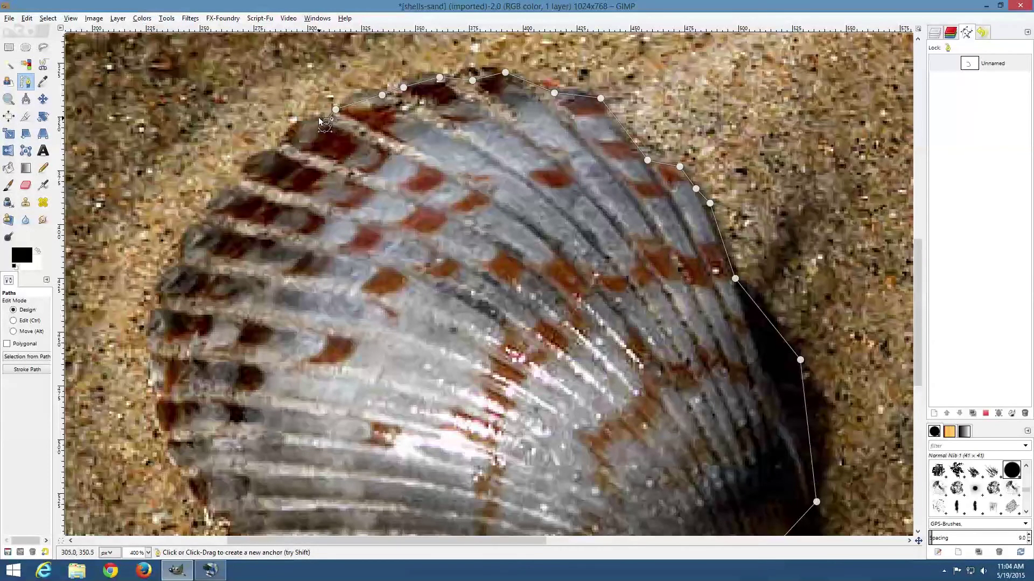
{"action": "left_click", "coordinate": [289, 143]}
{"action": "left_click", "coordinate": [278, 150]}
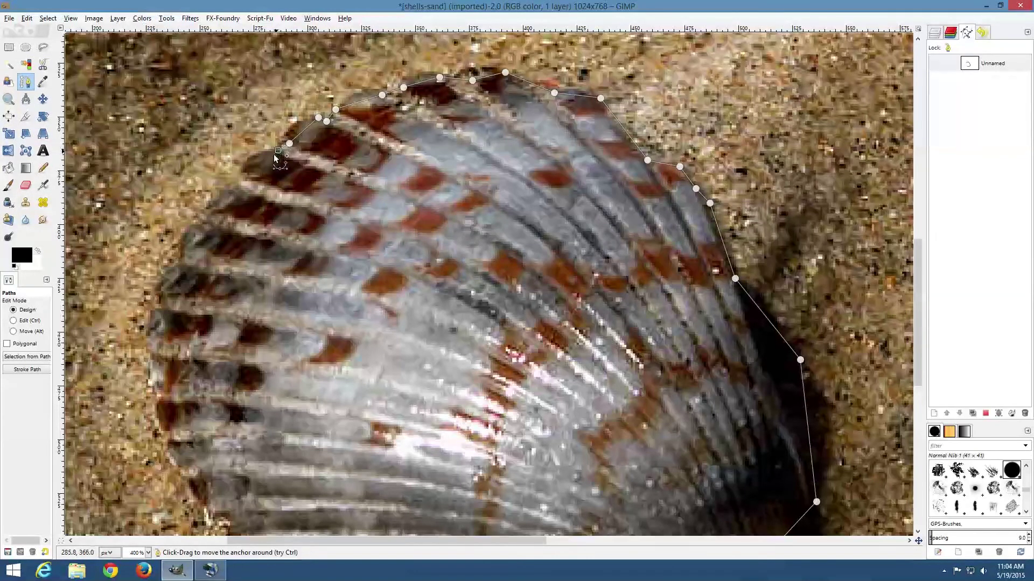
{"action": "left_click", "coordinate": [246, 177]}
{"action": "left_click", "coordinate": [235, 187]}
{"action": "left_click", "coordinate": [215, 213]}
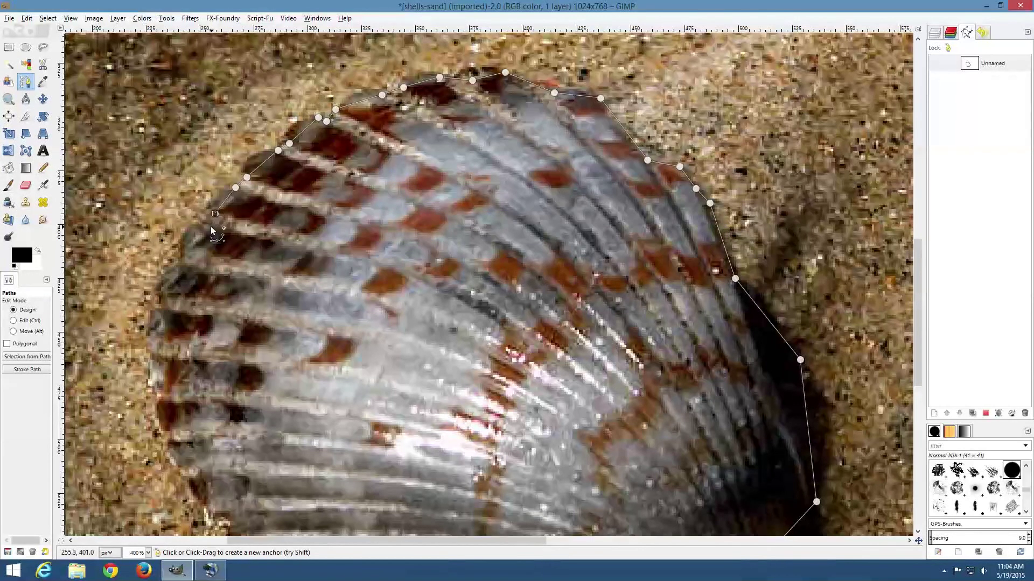
Step: Continue the path down to the shell's leftmost point with six anchors at the rib tips and notches
{"action": "left_click", "coordinate": [209, 226]}
{"action": "left_click", "coordinate": [183, 248]}
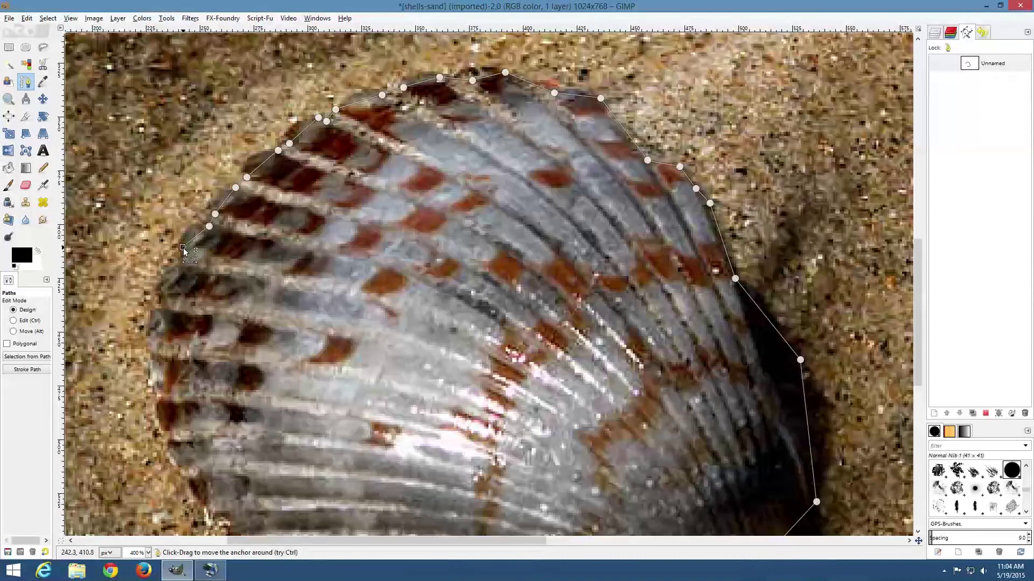
{"action": "left_click", "coordinate": [181, 261]}
{"action": "left_click", "coordinate": [159, 297]}
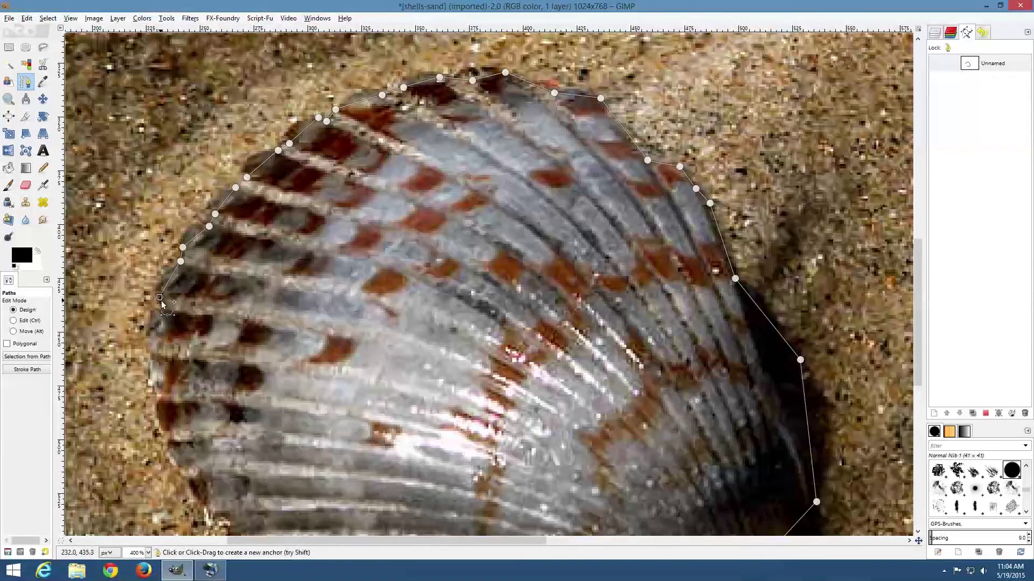
{"action": "left_click", "coordinate": [159, 309]}
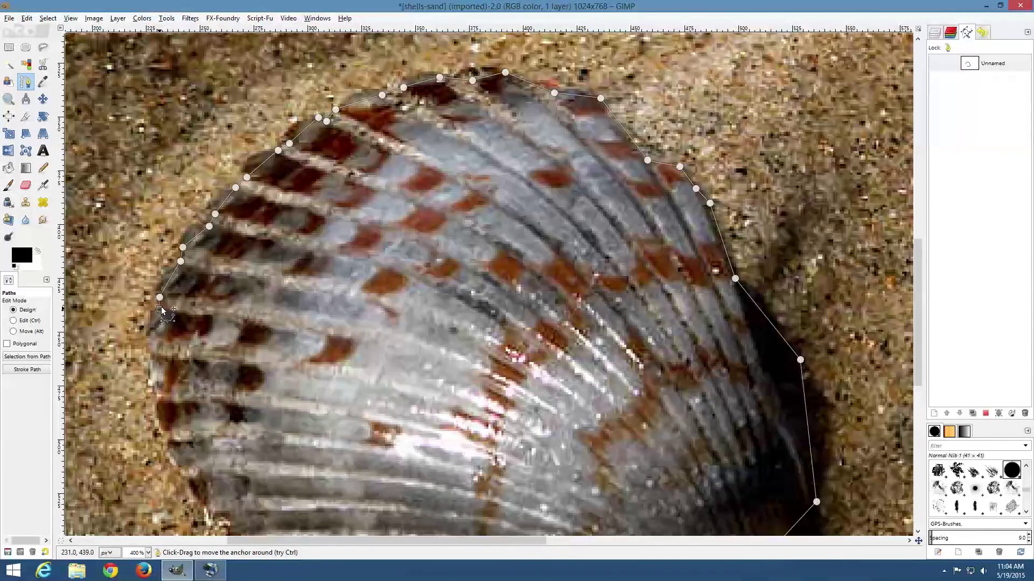
{"action": "left_click", "coordinate": [147, 340]}
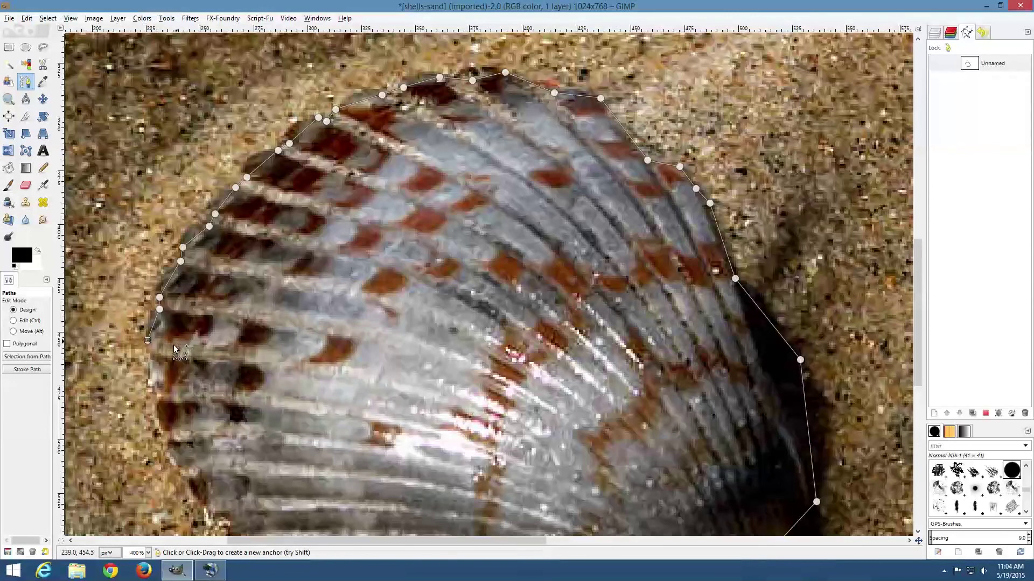
Step: Trace the next ribs below the shell's leftmost point with seven anchors, stepping into the notches between them
{"action": "left_click", "coordinate": [158, 356]}
{"action": "left_click", "coordinate": [157, 386]}
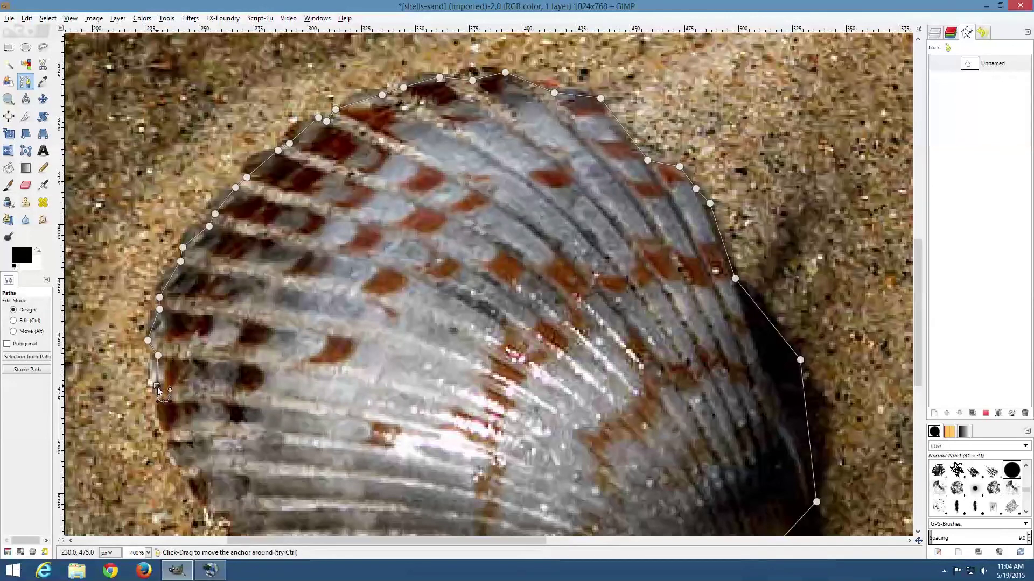
{"action": "left_click", "coordinate": [161, 398]}
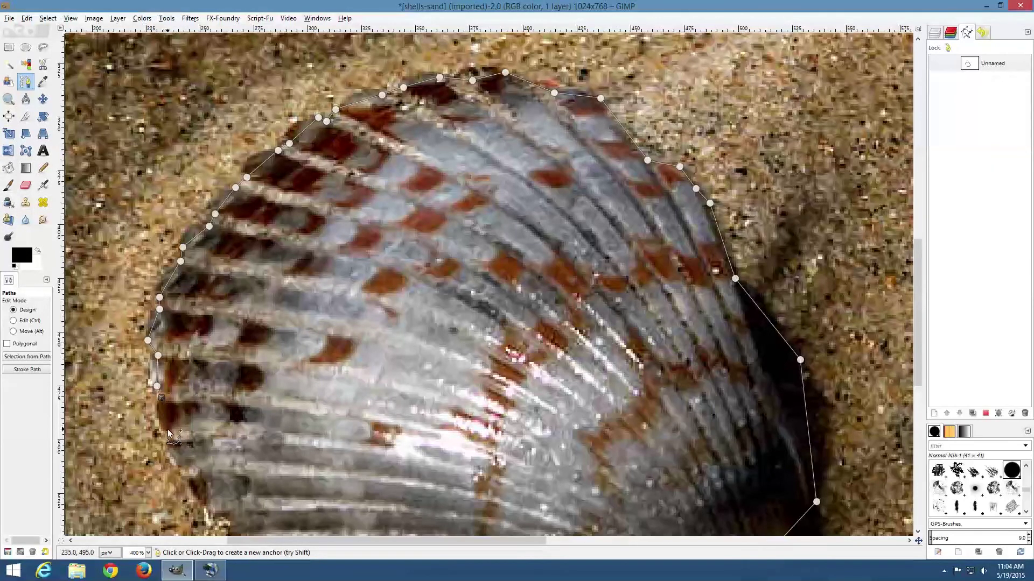
{"action": "left_click", "coordinate": [167, 430]}
{"action": "left_click", "coordinate": [173, 428]}
{"action": "left_click", "coordinate": [175, 438]}
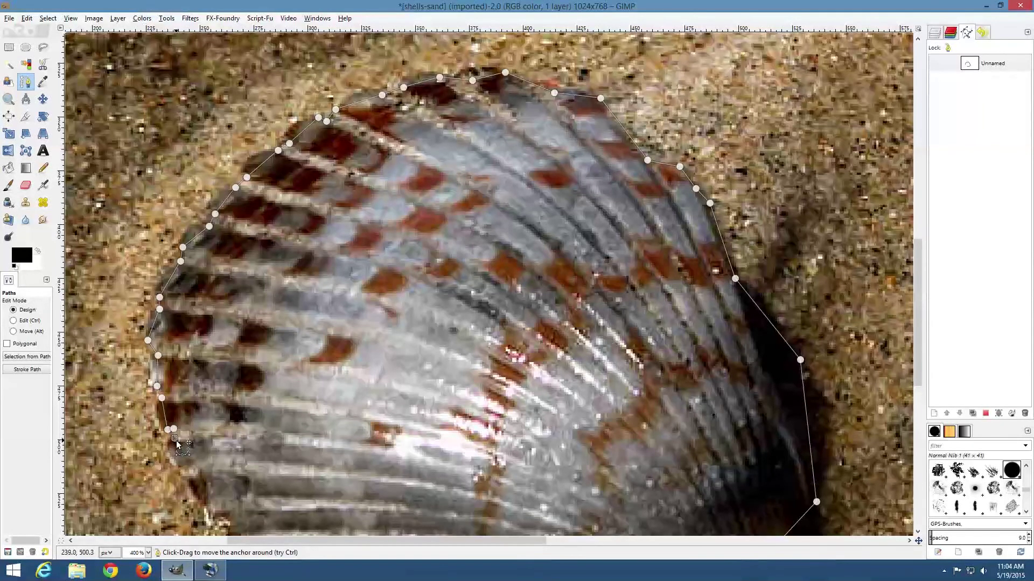
{"action": "left_click", "coordinate": [168, 443]}
Step: Carry the path along the upper part of the shell's lower-left edge with five more anchors
{"action": "left_click", "coordinate": [179, 468]}
{"action": "left_click", "coordinate": [191, 468]}
{"action": "left_click", "coordinate": [197, 476]}
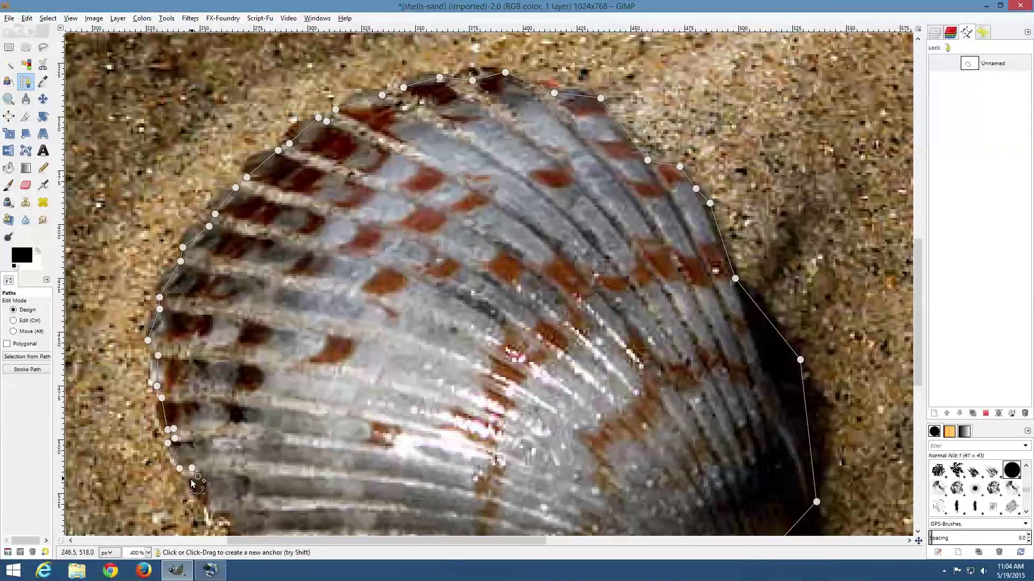
{"action": "left_click", "coordinate": [189, 480]}
{"action": "left_click", "coordinate": [204, 502]}
Step: Trace the jagged lower-left corner of the shell with six anchors heading toward the path's starting point
{"action": "scroll", "coordinate": [253, 474], "scroll_direction": "down", "scroll_amount": 3}
{"action": "scroll", "coordinate": [226, 387], "scroll_direction": "up", "scroll_amount": 3}
{"action": "left_click", "coordinate": [214, 390]}
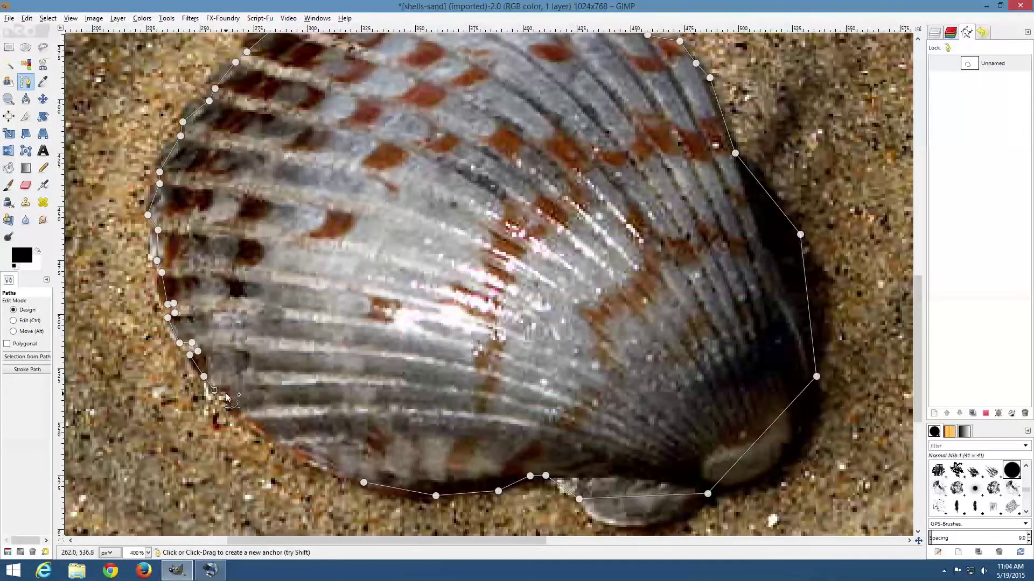
{"action": "left_click", "coordinate": [227, 391]}
{"action": "left_click", "coordinate": [234, 408]}
{"action": "left_click", "coordinate": [241, 408]}
{"action": "left_click", "coordinate": [245, 415]}
{"action": "left_click", "coordinate": [267, 442]}
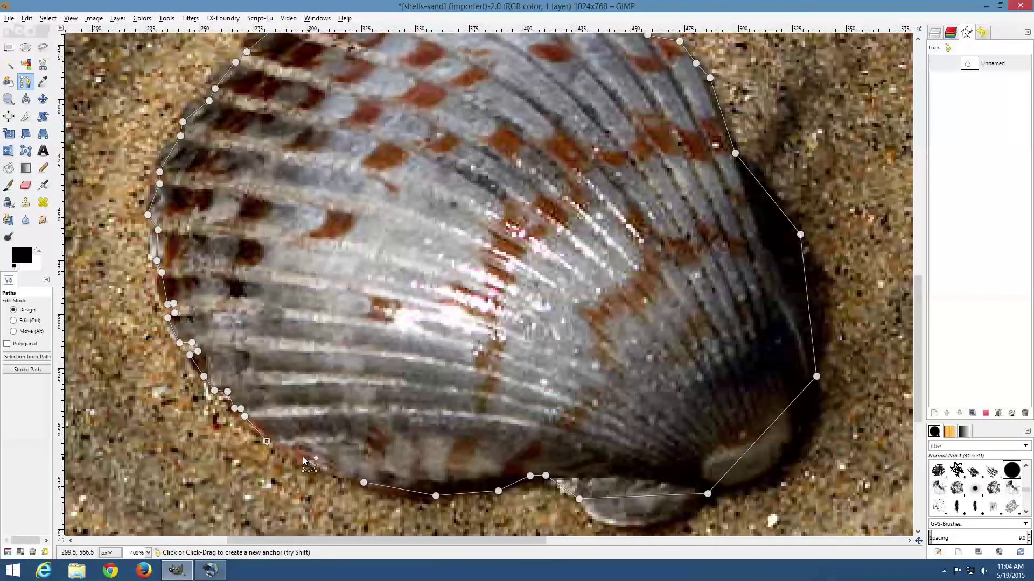
Step: Add three last anchors on the lower-left edge and close the path by connecting it to the starting anchor
{"action": "left_click", "coordinate": [278, 440]}
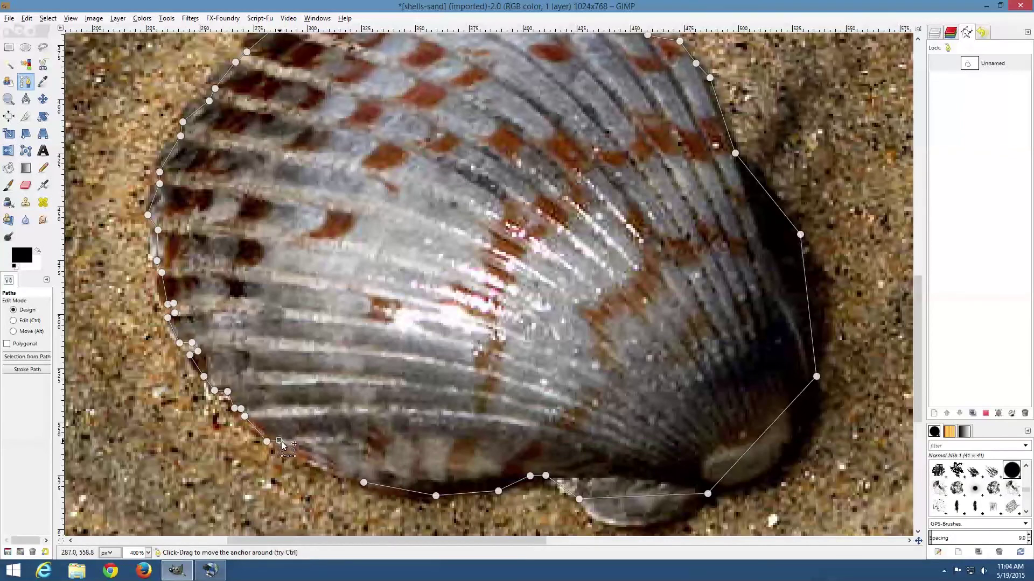
{"action": "left_click", "coordinate": [285, 445]}
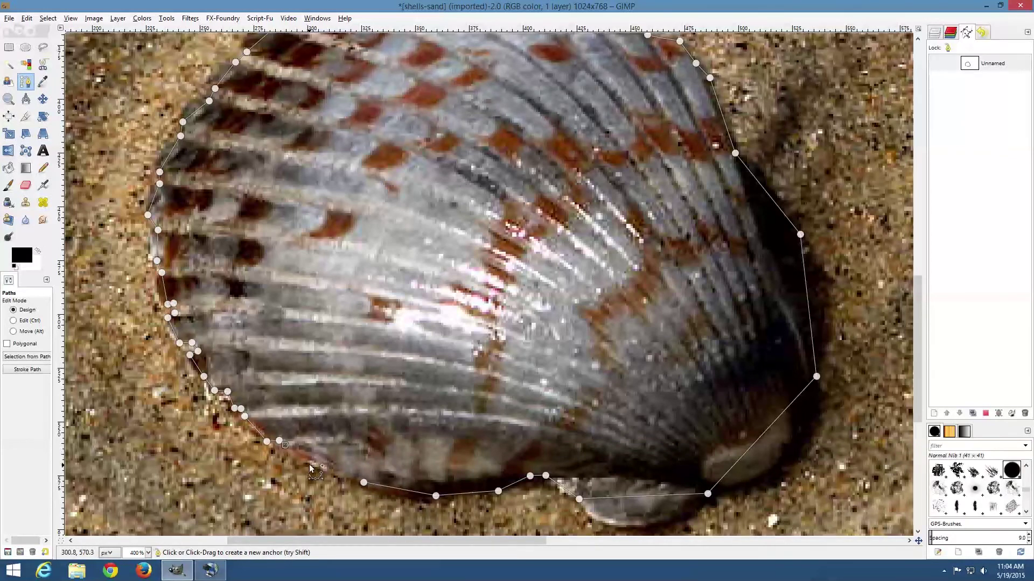
{"action": "left_click", "coordinate": [305, 462]}
{"action": "key", "text": "ctrl"}
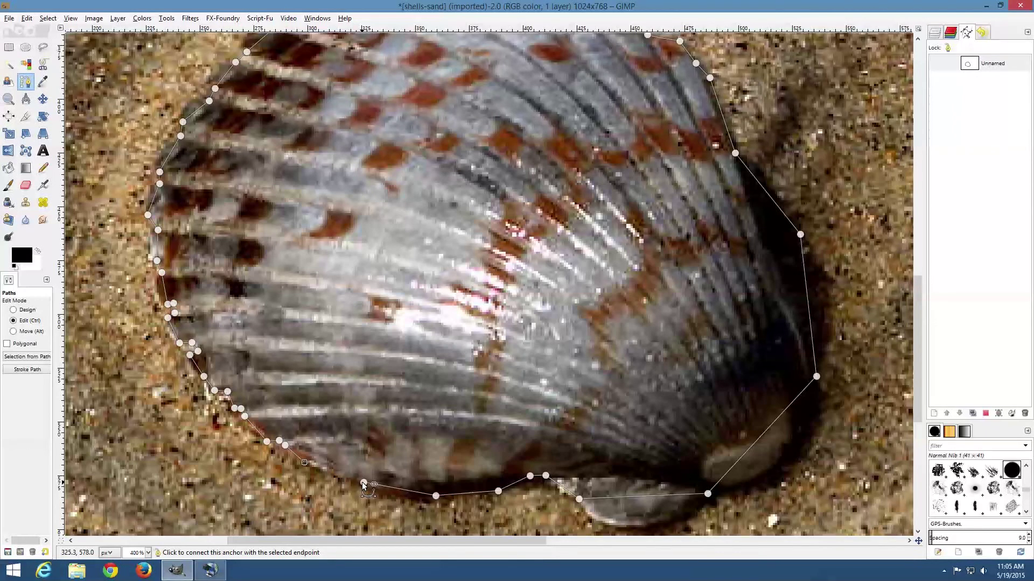
{"action": "left_click", "coordinate": [364, 484], "text": "ctrl"}
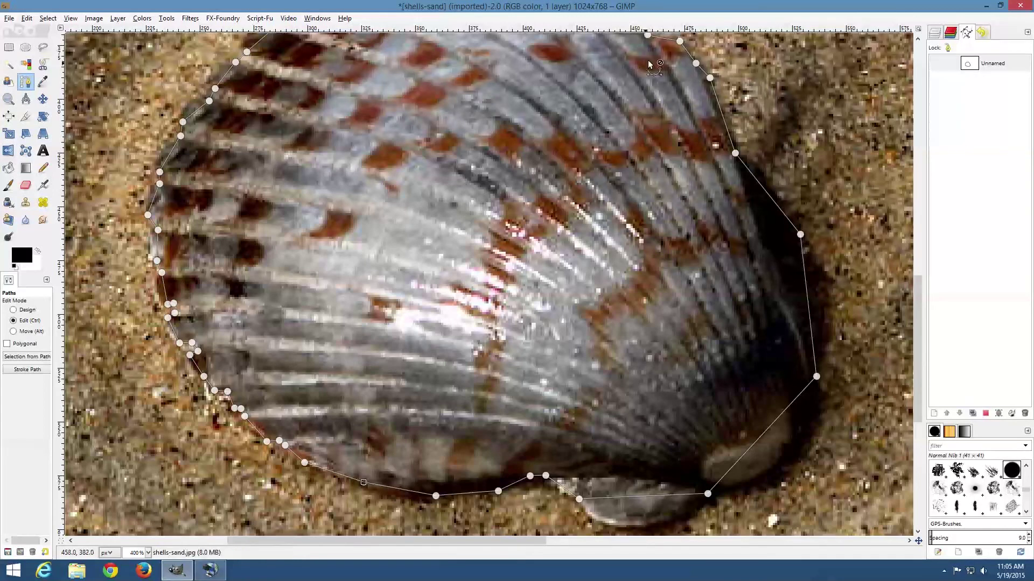
Step: Bend the short segment between the shell's bottom-edge notch and the small protruding lower piece downward to follow the edge
{"action": "scroll", "coordinate": [551, 194], "scroll_direction": "down", "scroll_amount": 1, "text": "ctrl"}
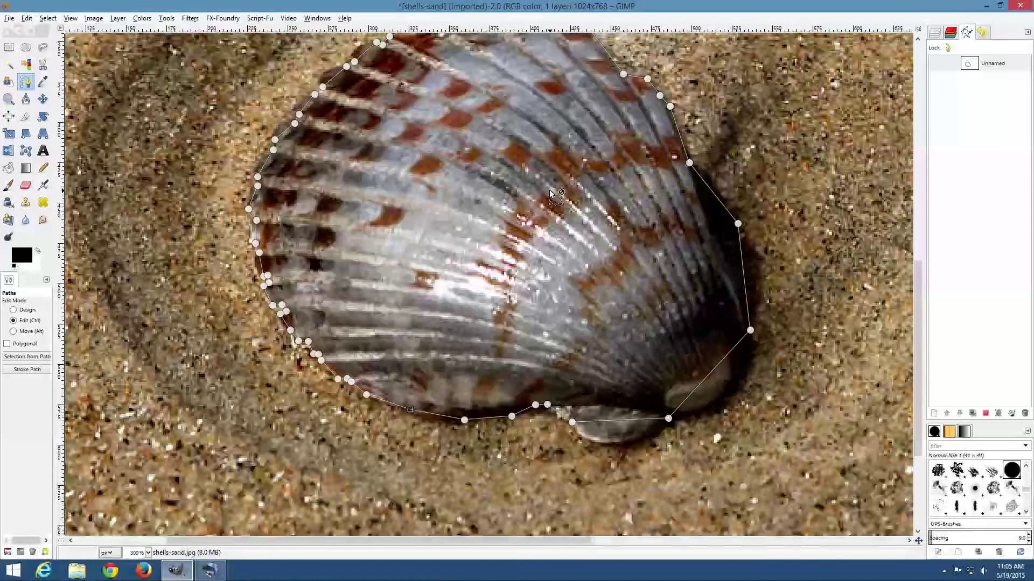
{"action": "scroll", "coordinate": [550, 194], "scroll_direction": "down", "scroll_amount": 1, "text": "ctrl"}
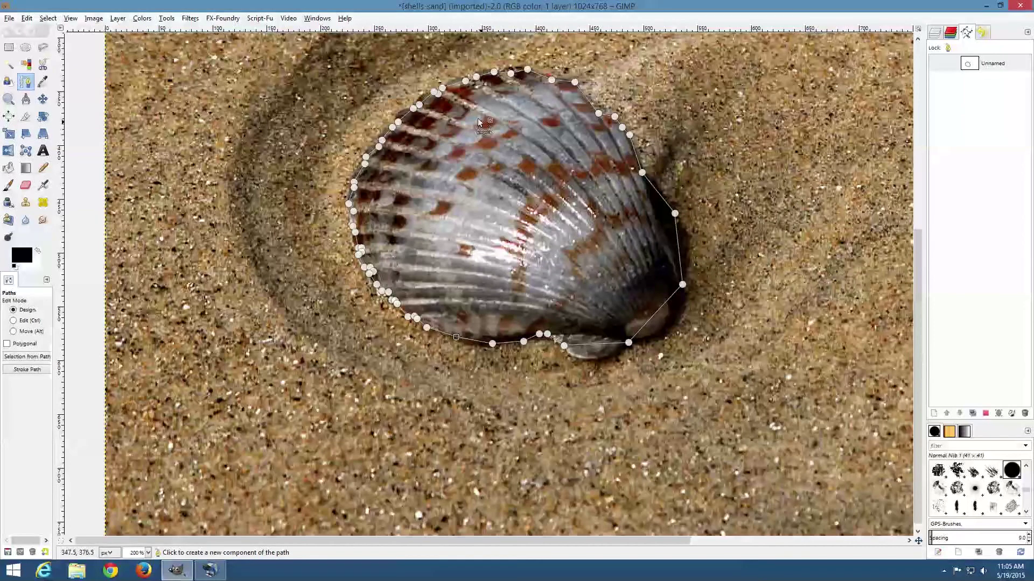
{"action": "key", "text": "ctrl"}
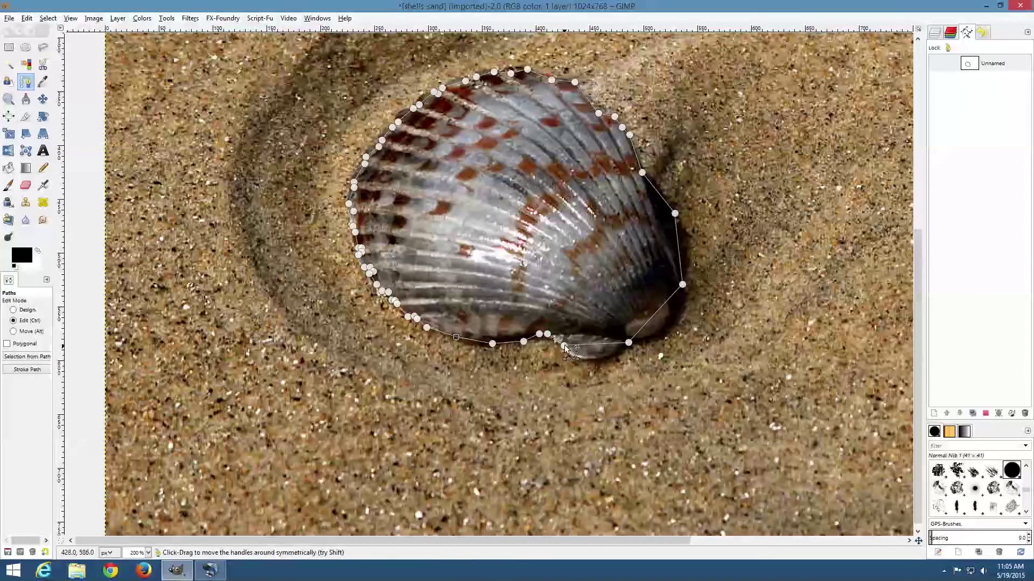
{"action": "scroll", "coordinate": [564, 345], "scroll_direction": "up", "scroll_amount": 3, "text": "ctrl"}
{"action": "scroll", "coordinate": [564, 346], "scroll_direction": "up", "scroll_amount": 3, "text": "ctrl"}
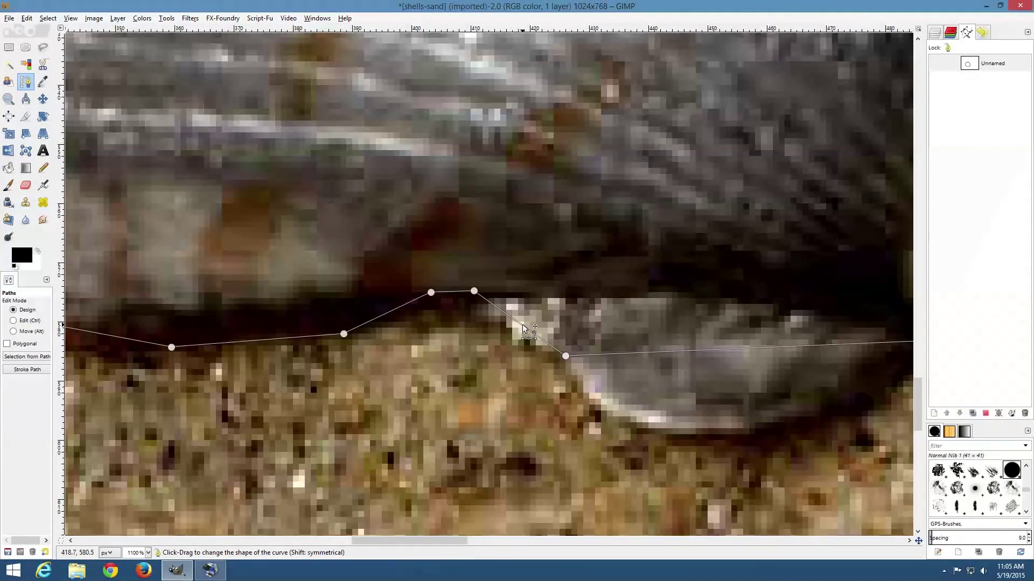
{"action": "left_click_drag", "start_coordinate": [521, 326], "coordinate": [519, 342]}
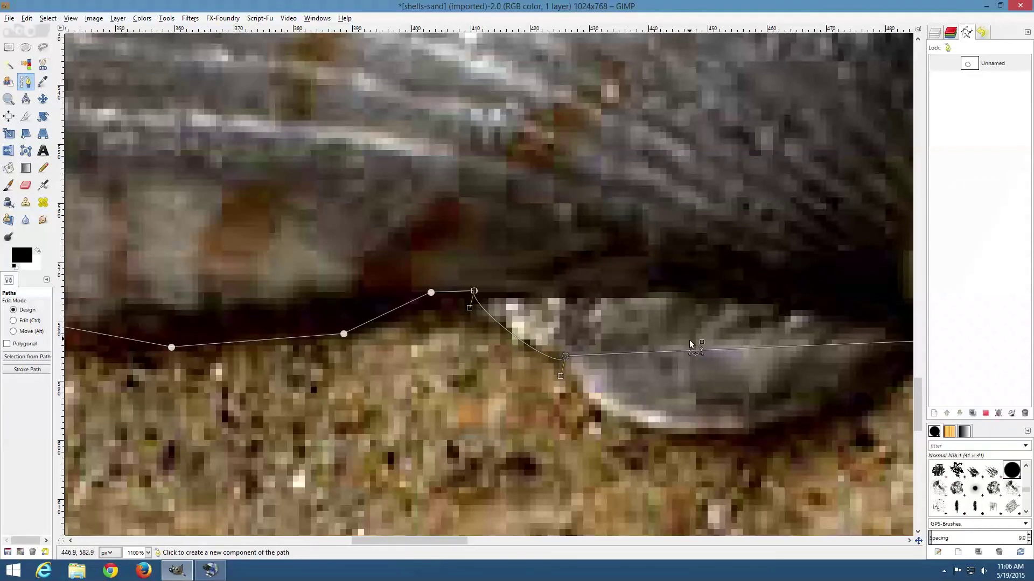
Step: Bend the path segments under the small protruding lower piece and around the shell's lower-right corner outward, refining their handles to match the edge
{"action": "left_click_drag", "start_coordinate": [680, 356], "coordinate": [743, 455]}
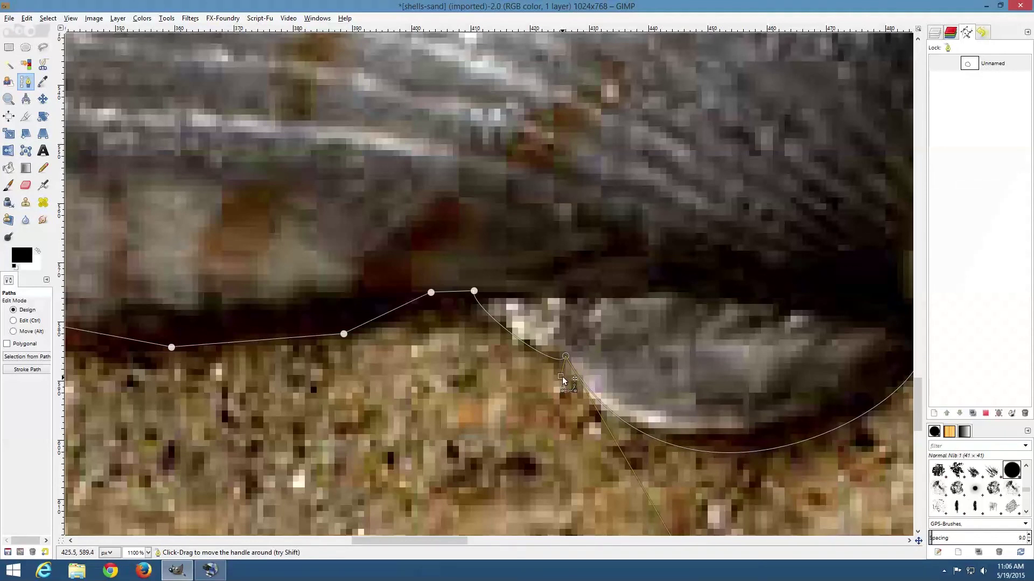
{"action": "left_click_drag", "start_coordinate": [561, 376], "coordinate": [544, 377]}
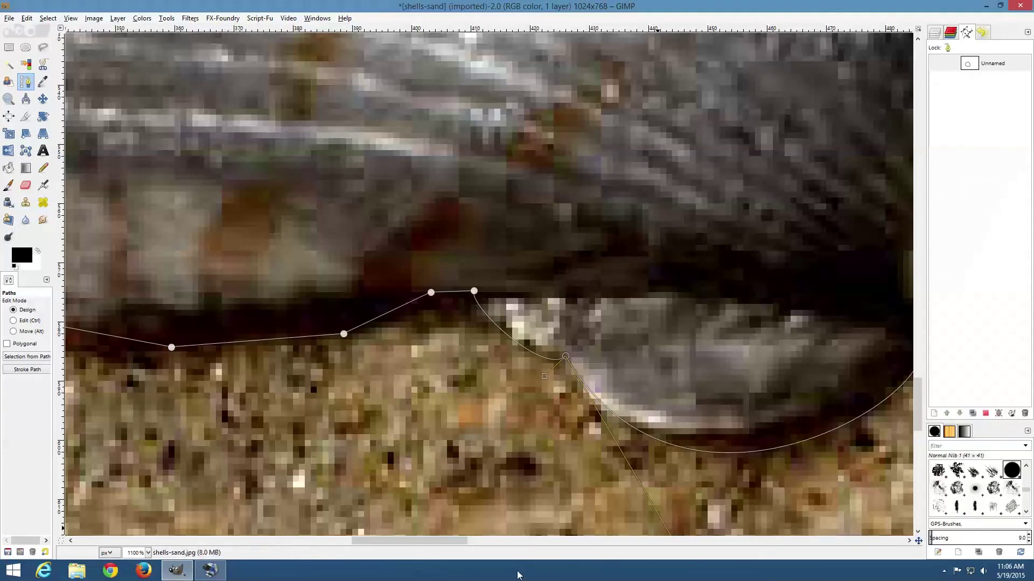
{"action": "left_click_drag", "start_coordinate": [383, 541], "coordinate": [436, 550]}
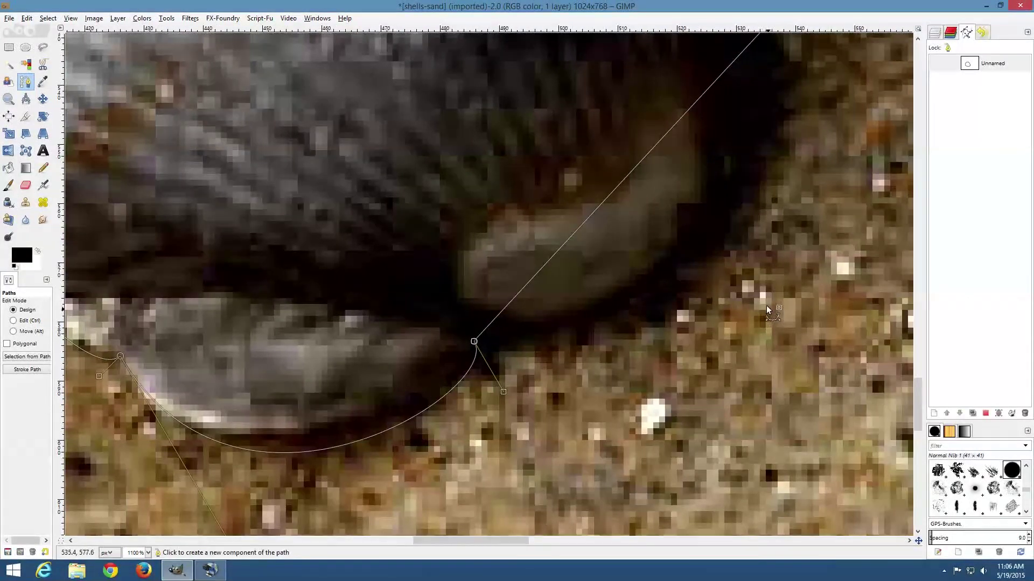
{"action": "scroll", "coordinate": [762, 308], "scroll_direction": "up", "scroll_amount": 3}
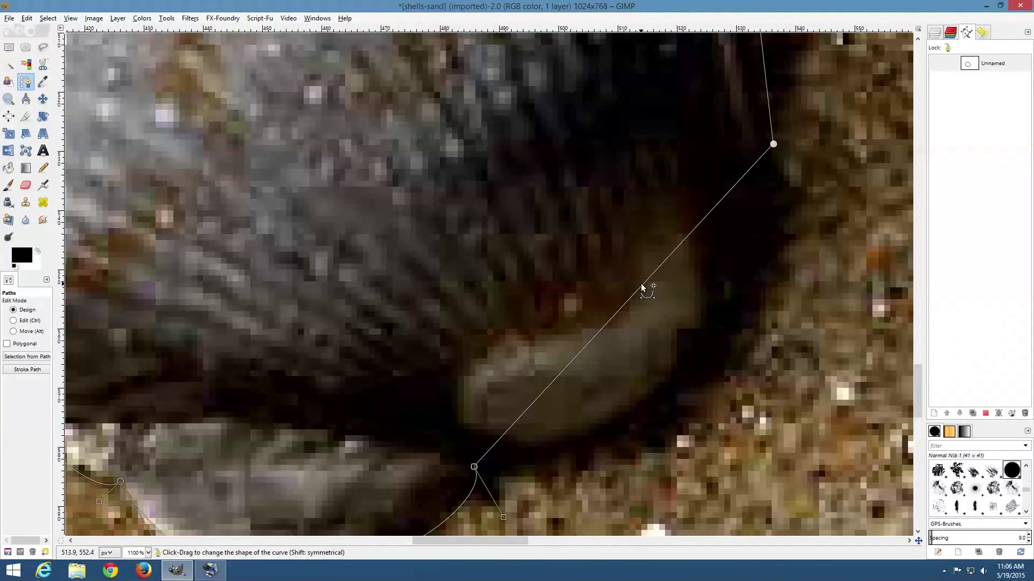
{"action": "left_click_drag", "start_coordinate": [640, 287], "coordinate": [718, 382]}
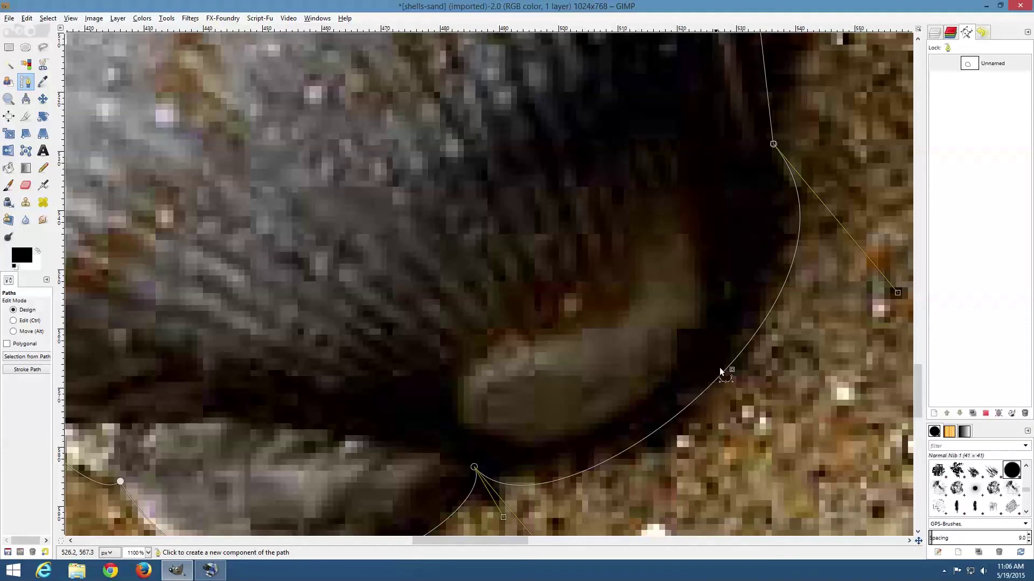
{"action": "left_click_drag", "start_coordinate": [898, 293], "coordinate": [874, 295]}
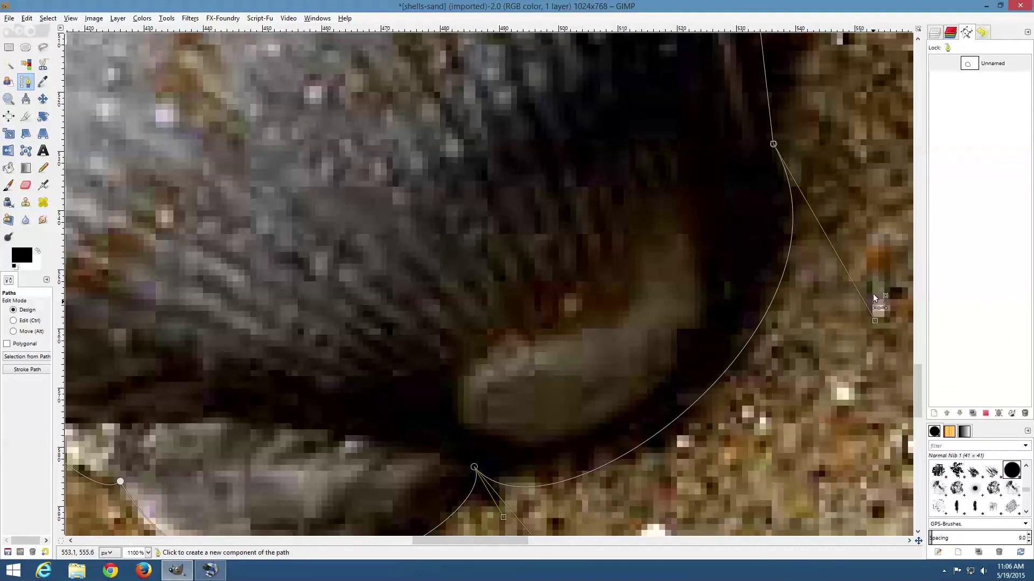
Step: Bow the long segment above the lower-right corner outward along the shell's dark right edge and adjust the handles at both ends
{"action": "scroll", "coordinate": [864, 275], "scroll_direction": "up", "scroll_amount": 5}
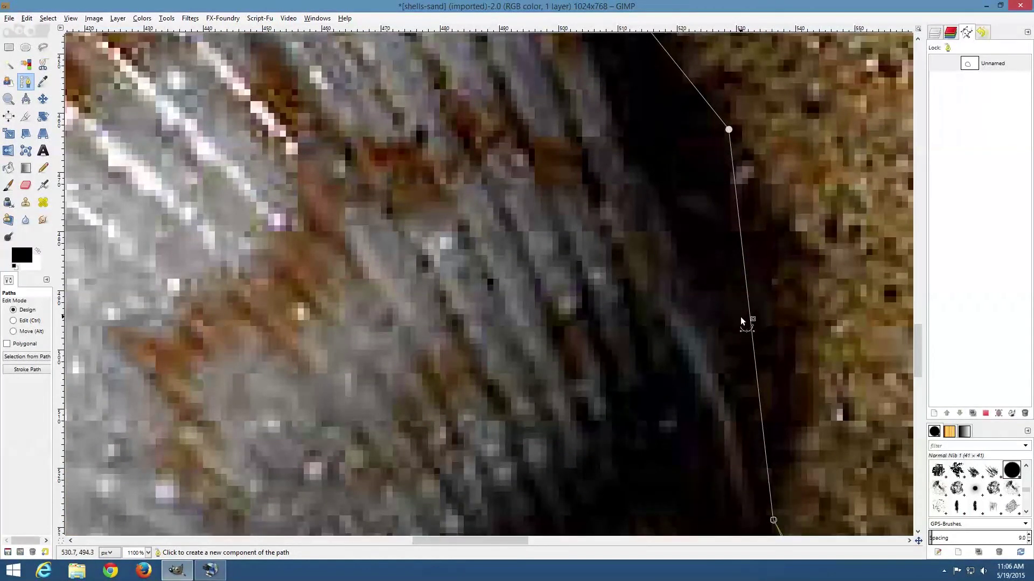
{"action": "left_click_drag", "start_coordinate": [752, 328], "coordinate": [806, 304]}
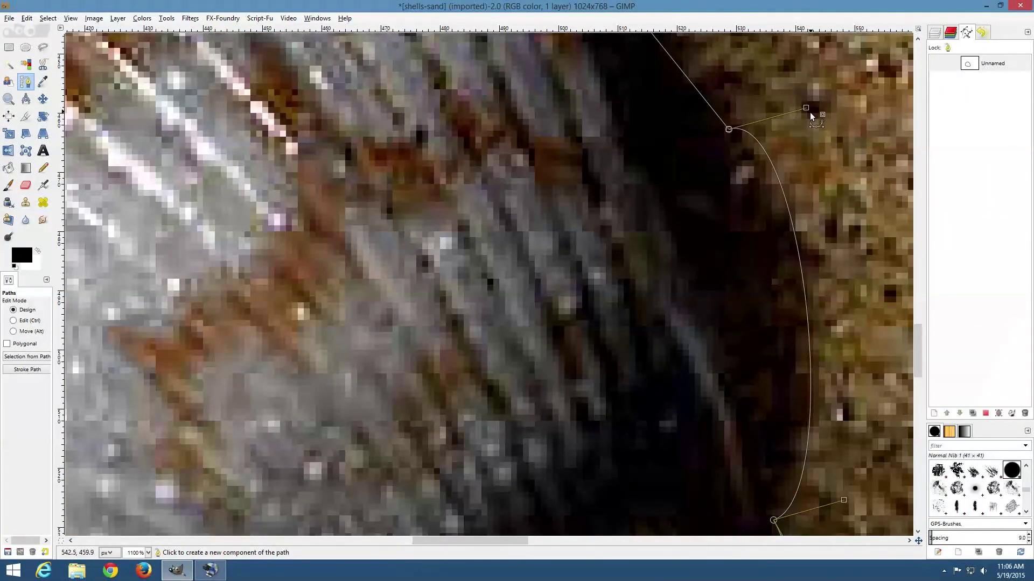
{"action": "left_click_drag", "start_coordinate": [806, 107], "coordinate": [780, 115]}
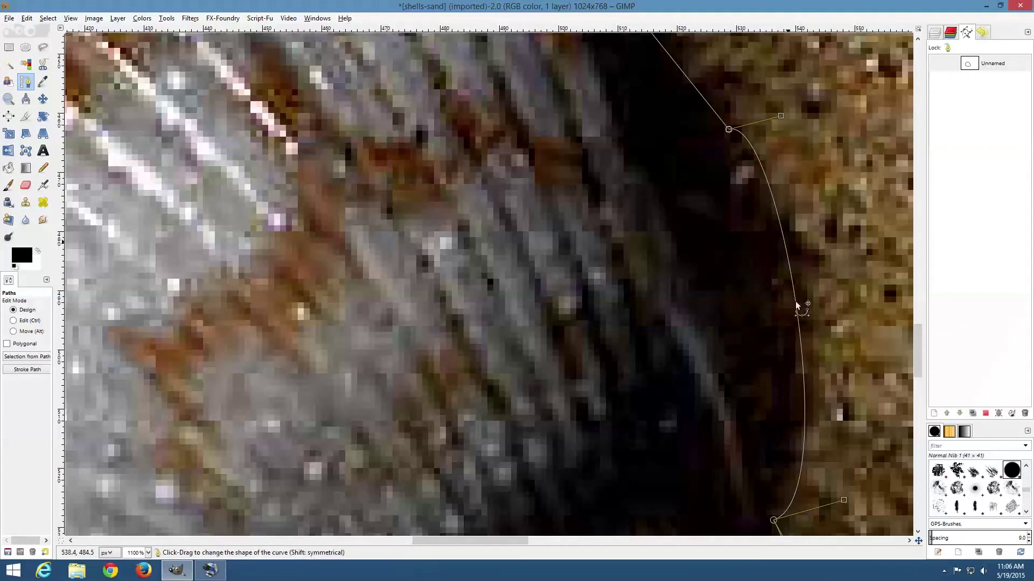
{"action": "left_click_drag", "start_coordinate": [845, 502], "coordinate": [867, 441]}
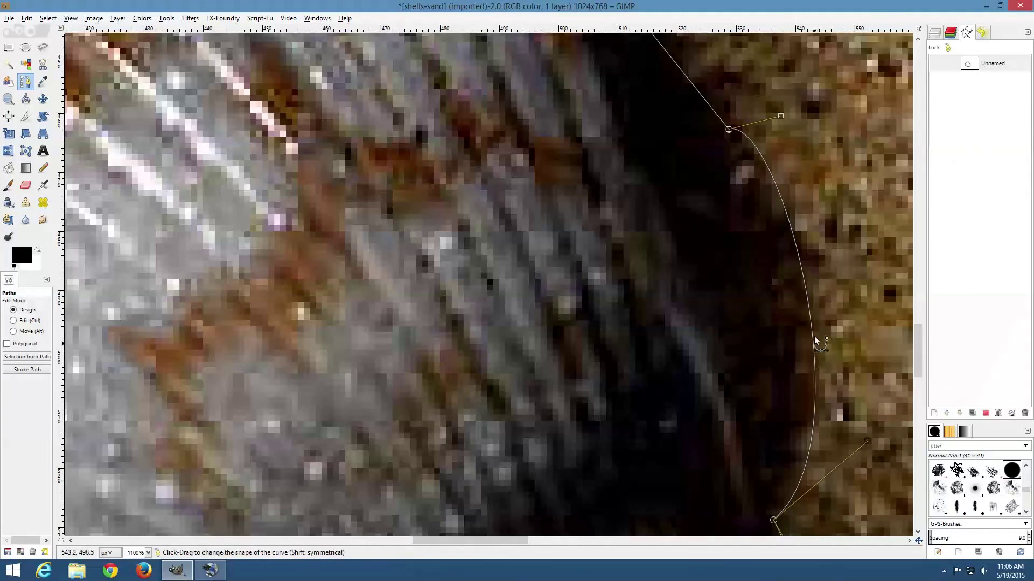
Step: Curve the next two segments up the shell's right edge slightly outward, past the dark shadow and the red-banded rib
{"action": "scroll", "coordinate": [813, 334], "scroll_direction": "up", "scroll_amount": 2}
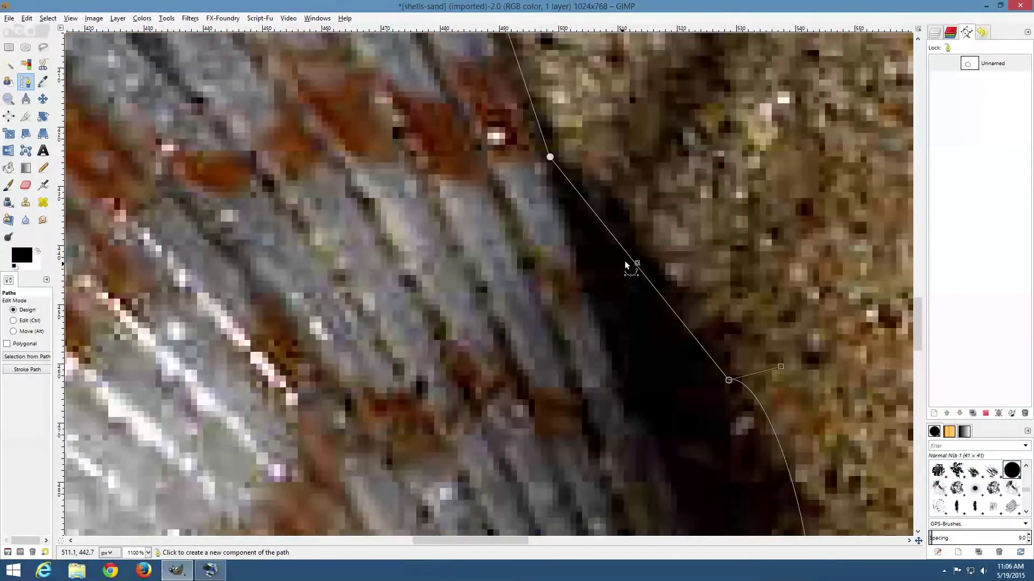
{"action": "left_click_drag", "start_coordinate": [630, 261], "coordinate": [649, 241]}
{"action": "scroll", "coordinate": [586, 177], "scroll_direction": "up", "scroll_amount": 2}
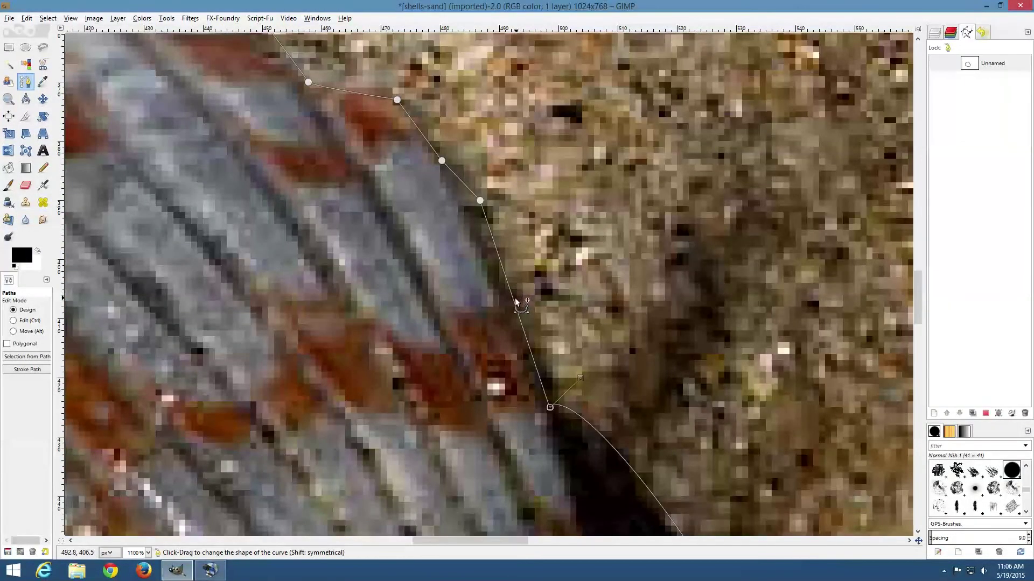
{"action": "left_click_drag", "start_coordinate": [514, 301], "coordinate": [521, 301]}
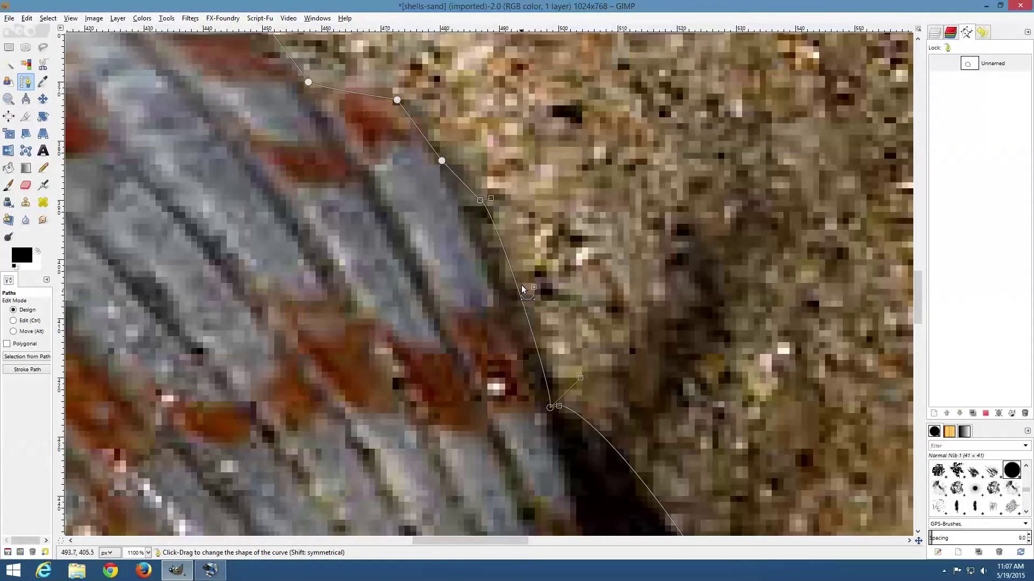
Step: Round the three short segments around the rib tip on the upper-right edge and adjust the handles at their lowest anchor
{"action": "left_click_drag", "start_coordinate": [466, 189], "coordinate": [474, 184]}
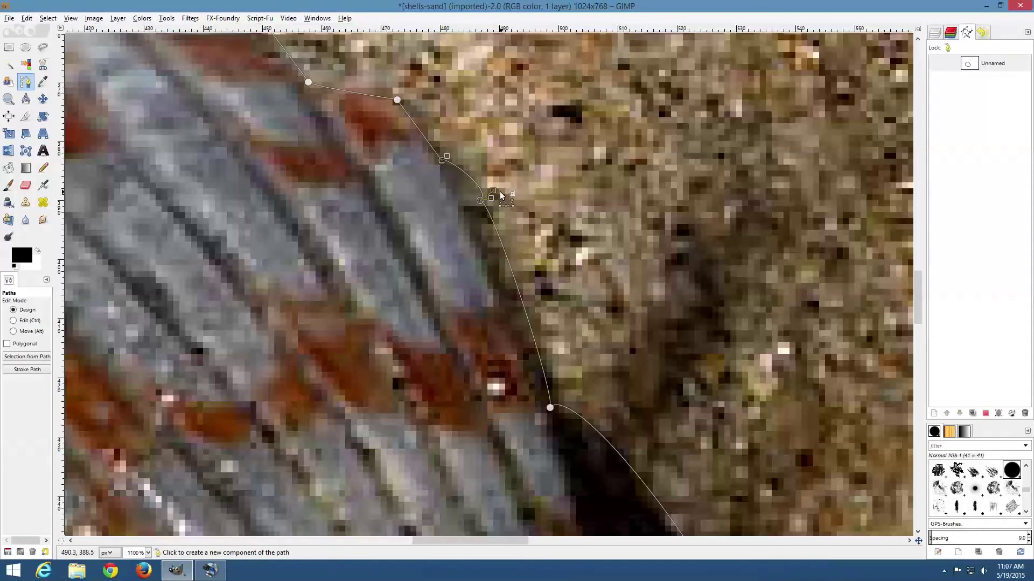
{"action": "left_click_drag", "start_coordinate": [489, 190], "coordinate": [486, 191]}
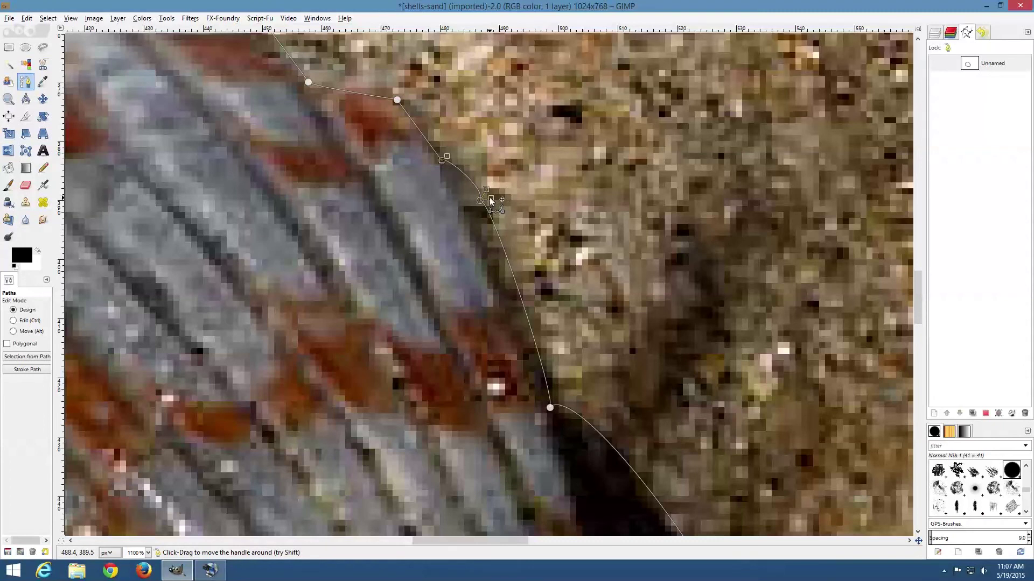
{"action": "left_click_drag", "start_coordinate": [492, 199], "coordinate": [504, 221]}
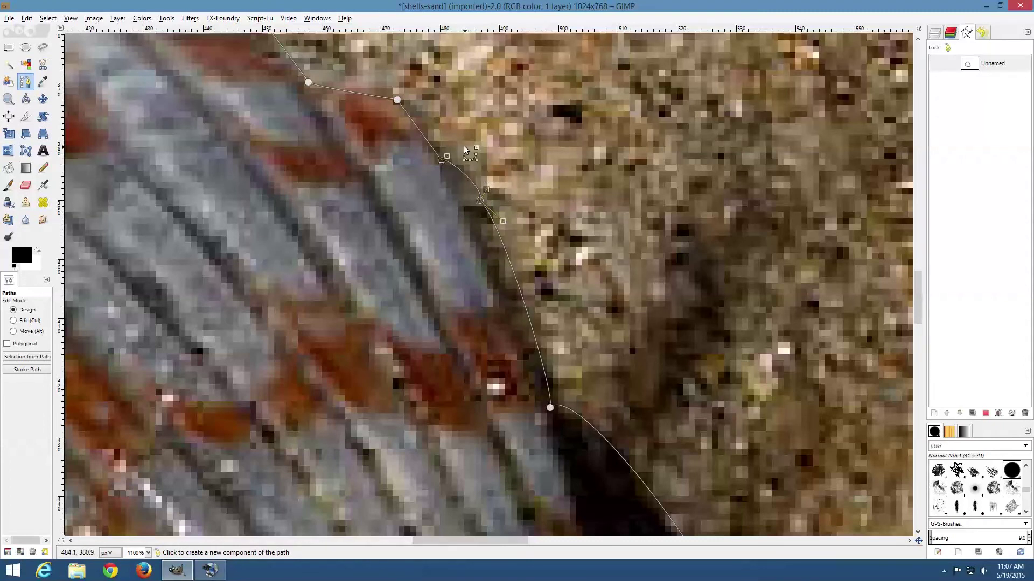
{"action": "scroll", "coordinate": [465, 149], "scroll_direction": "up", "scroll_amount": 3}
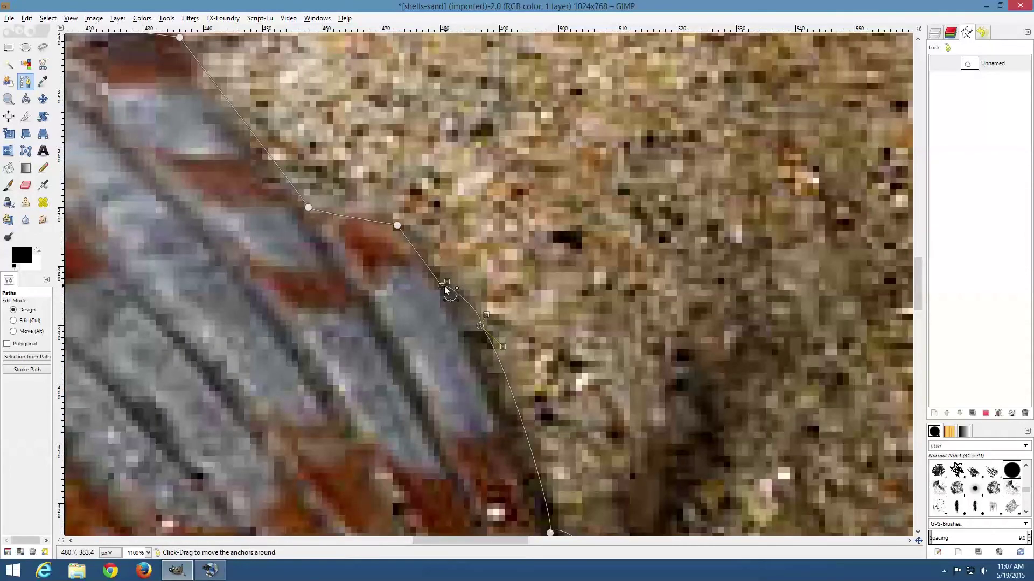
{"action": "left_click", "coordinate": [426, 261]}
{"action": "left_click_drag", "start_coordinate": [425, 260], "coordinate": [427, 255]}
{"action": "left_click_drag", "start_coordinate": [372, 219], "coordinate": [369, 213]}
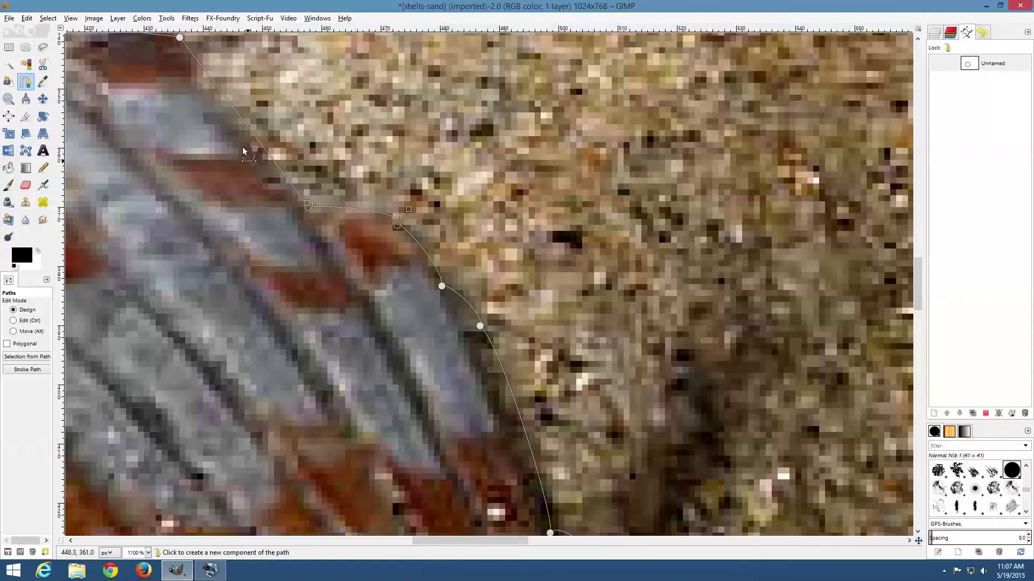
Step: Bend the long diagonal segment on the upper-right edge and the adjoining segment over the red-banded rib tip slightly outward
{"action": "scroll", "coordinate": [131, 117], "scroll_direction": "up", "scroll_amount": 3}
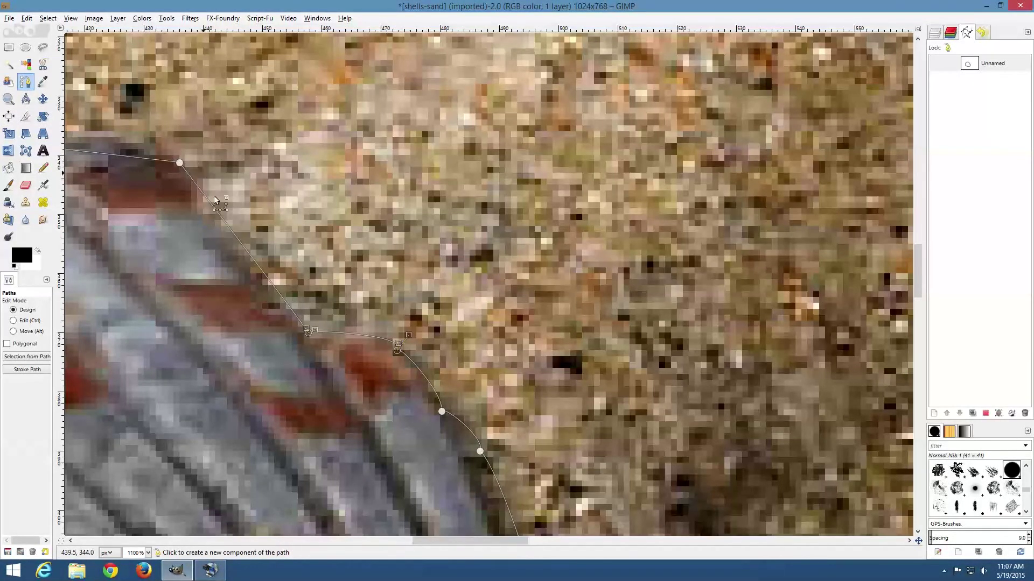
{"action": "left_click_drag", "start_coordinate": [229, 232], "coordinate": [233, 228]}
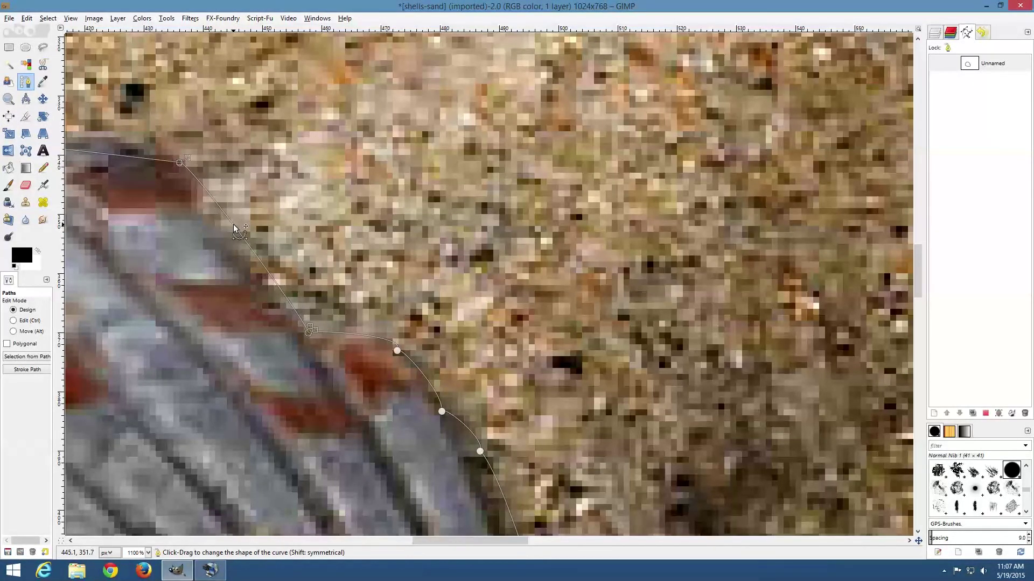
{"action": "left_click_drag", "start_coordinate": [501, 541], "coordinate": [464, 541]}
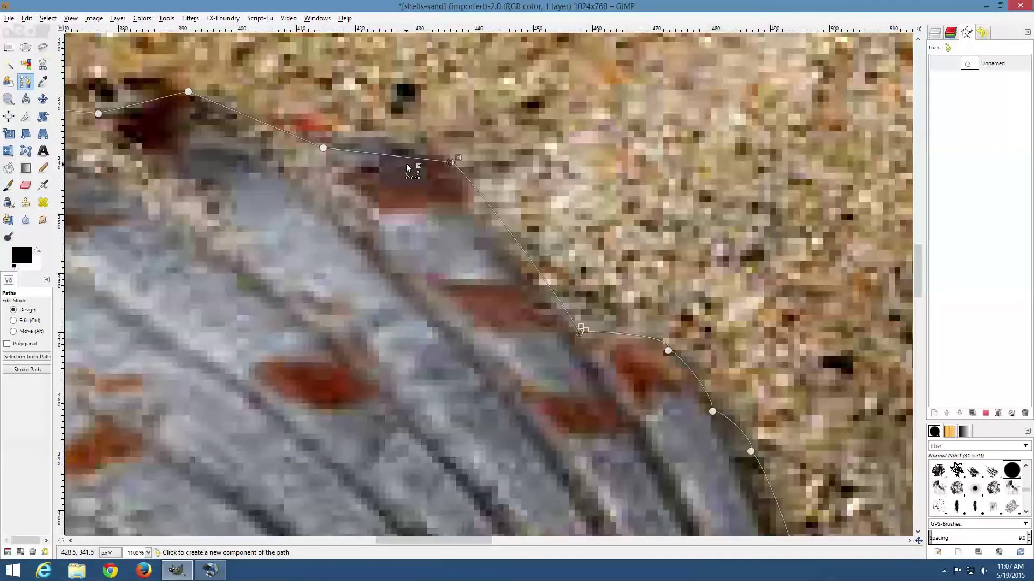
{"action": "left_click_drag", "start_coordinate": [406, 157], "coordinate": [409, 154]}
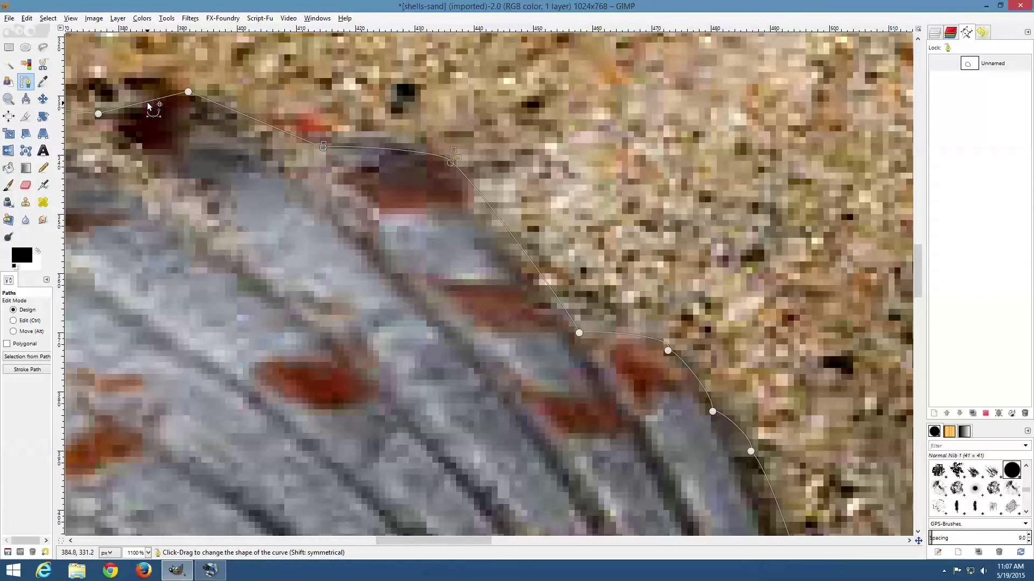
Step: Arch the segment over the dark red rib tip at the top of the shell, adjust its handle, and reshape the sloping segment beside it
{"action": "left_click_drag", "start_coordinate": [147, 105], "coordinate": [143, 95]}
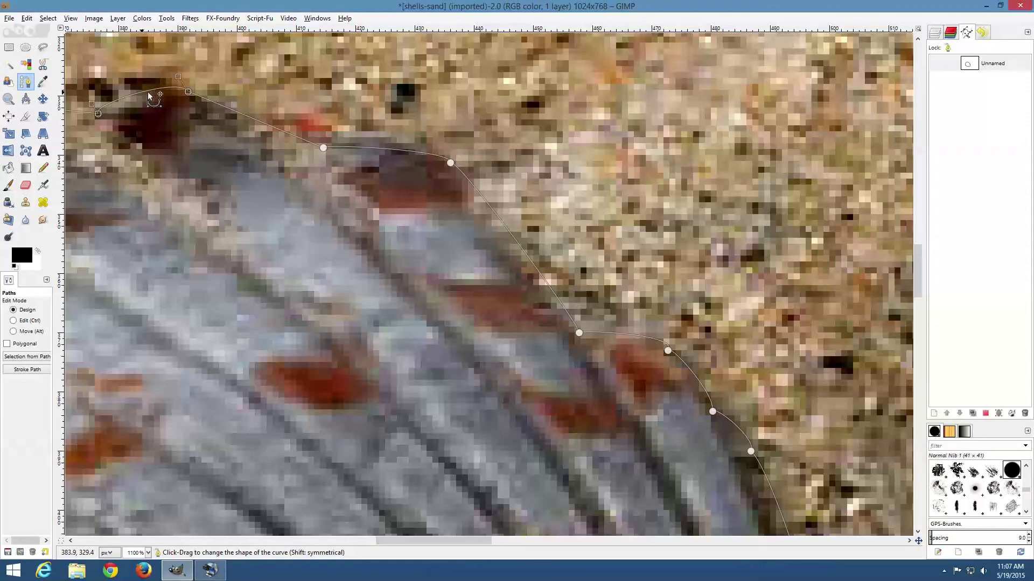
{"action": "left_click_drag", "start_coordinate": [178, 79], "coordinate": [168, 78]}
{"action": "left_click_drag", "start_coordinate": [268, 128], "coordinate": [272, 138]}
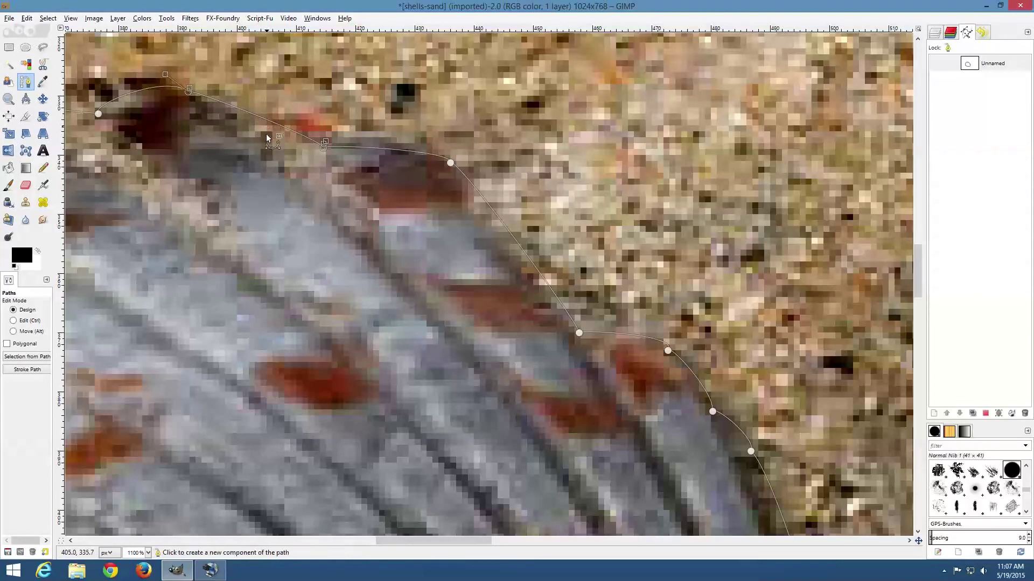
Step: Bend the segment left of the top dark red rib tip slightly upward and arch the path over the next two rib tips
{"action": "left_click_drag", "start_coordinate": [473, 540], "coordinate": [417, 541]}
{"action": "left_click_drag", "start_coordinate": [457, 110], "coordinate": [457, 107]}
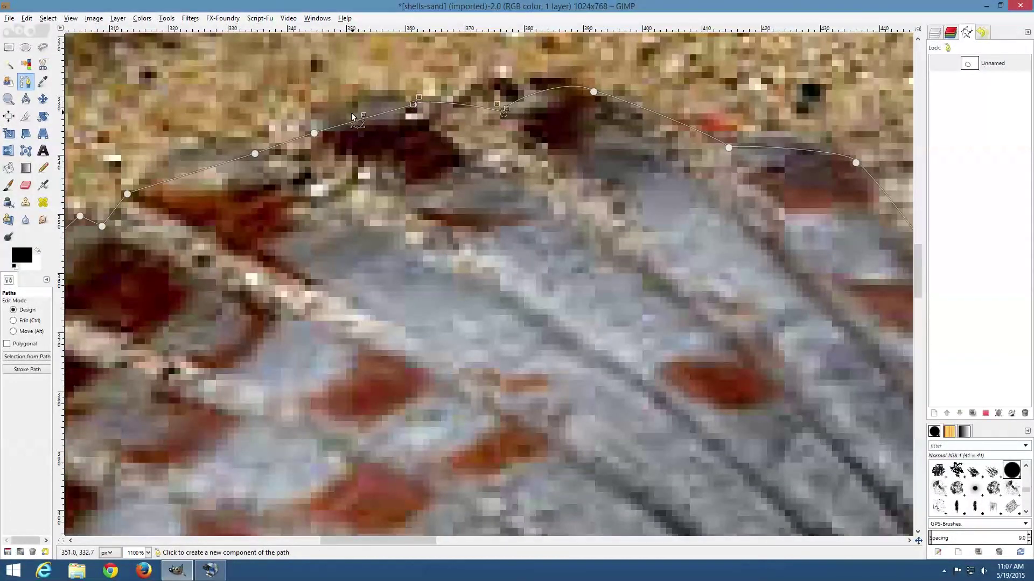
{"action": "left_click_drag", "start_coordinate": [354, 119], "coordinate": [353, 101]}
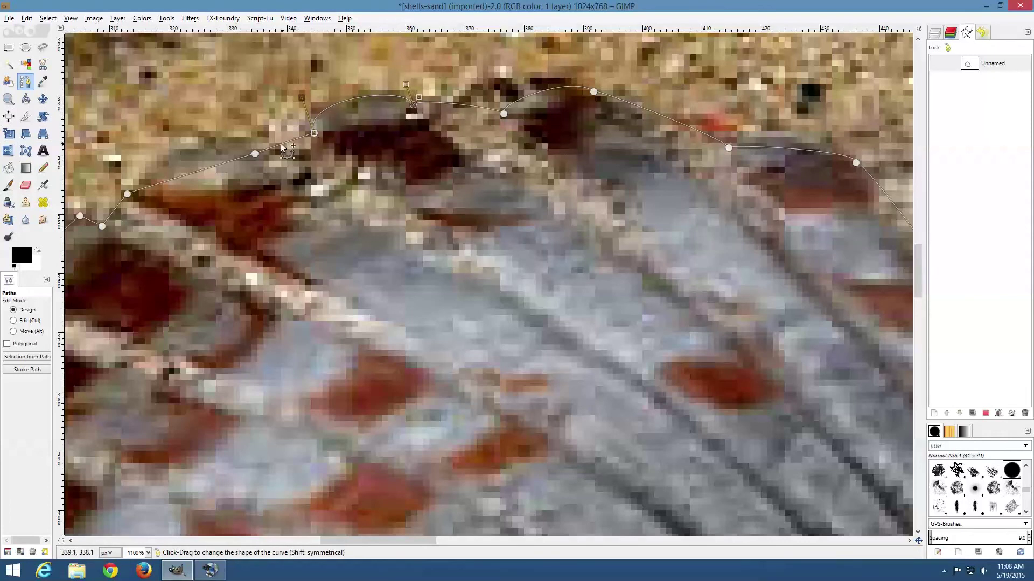
{"action": "left_click_drag", "start_coordinate": [218, 162], "coordinate": [199, 149]}
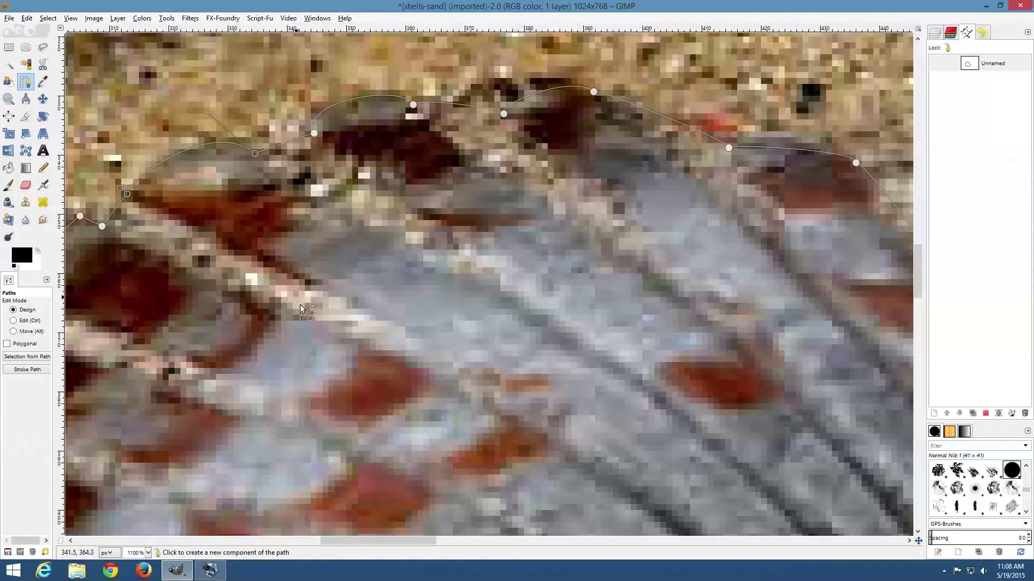
Step: Bend the segments over the next two rib tips down the shell's upper-left edge into rounded arcs and fine-tune their handles
{"action": "left_click_drag", "start_coordinate": [391, 543], "coordinate": [350, 541]}
{"action": "left_click_drag", "start_coordinate": [337, 251], "coordinate": [304, 247]}
{"action": "left_click_drag", "start_coordinate": [338, 207], "coordinate": [334, 210]}
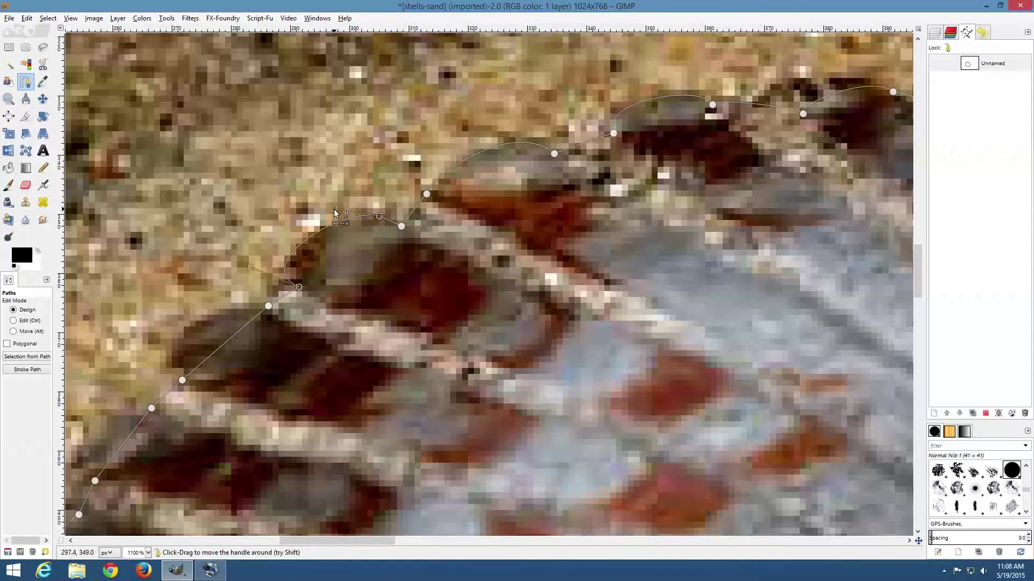
{"action": "left_click_drag", "start_coordinate": [250, 269], "coordinate": [264, 257]}
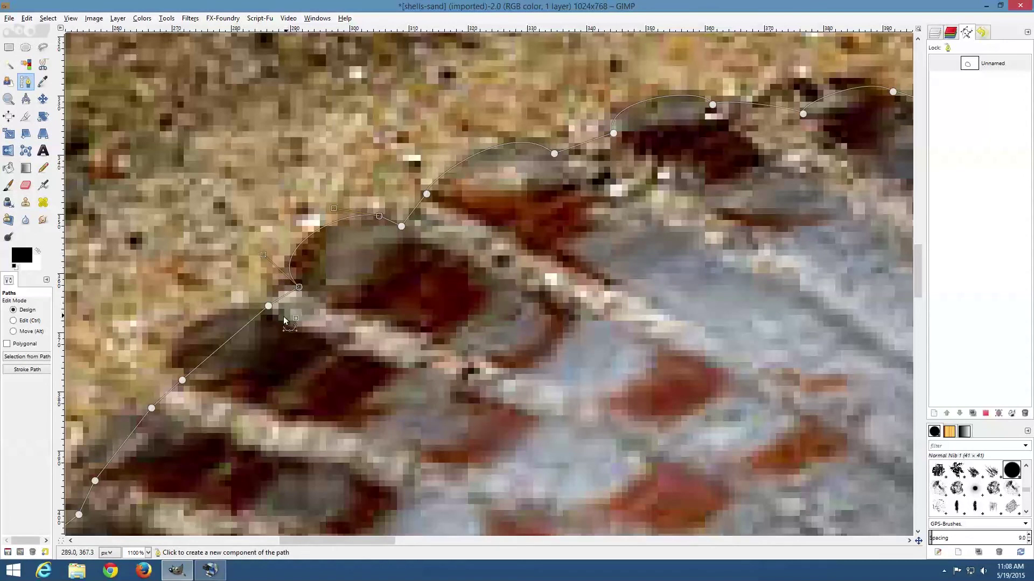
{"action": "left_click_drag", "start_coordinate": [236, 341], "coordinate": [151, 365]}
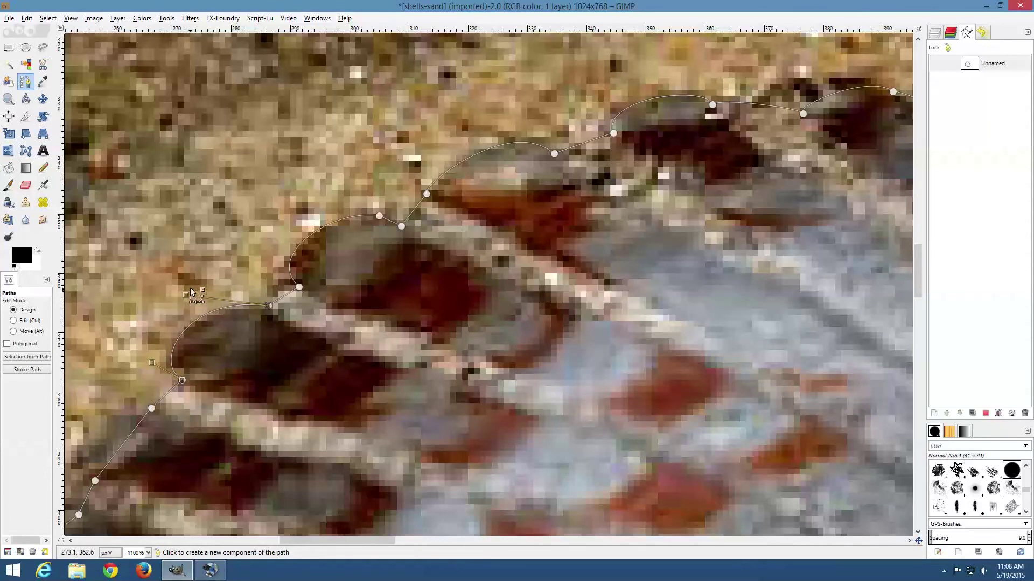
{"action": "left_click_drag", "start_coordinate": [186, 295], "coordinate": [186, 298]}
Step: Bend the segment around the following lower rib tip on the left edge outward and adjust the handles at both ends
{"action": "scroll", "coordinate": [183, 304], "scroll_direction": "down", "scroll_amount": 3}
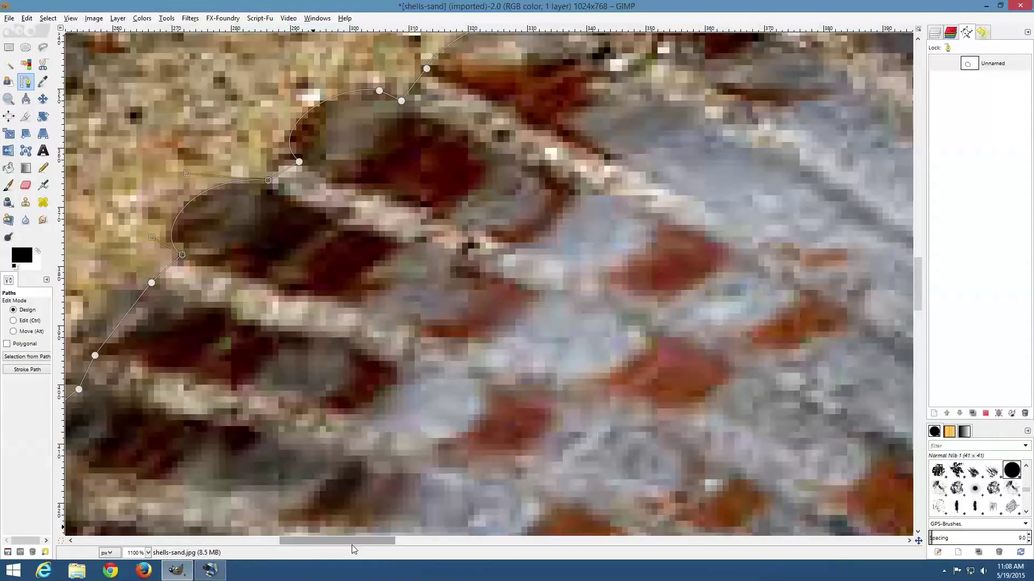
{"action": "scroll", "coordinate": [346, 540], "scroll_direction": "left", "scroll_amount": 4}
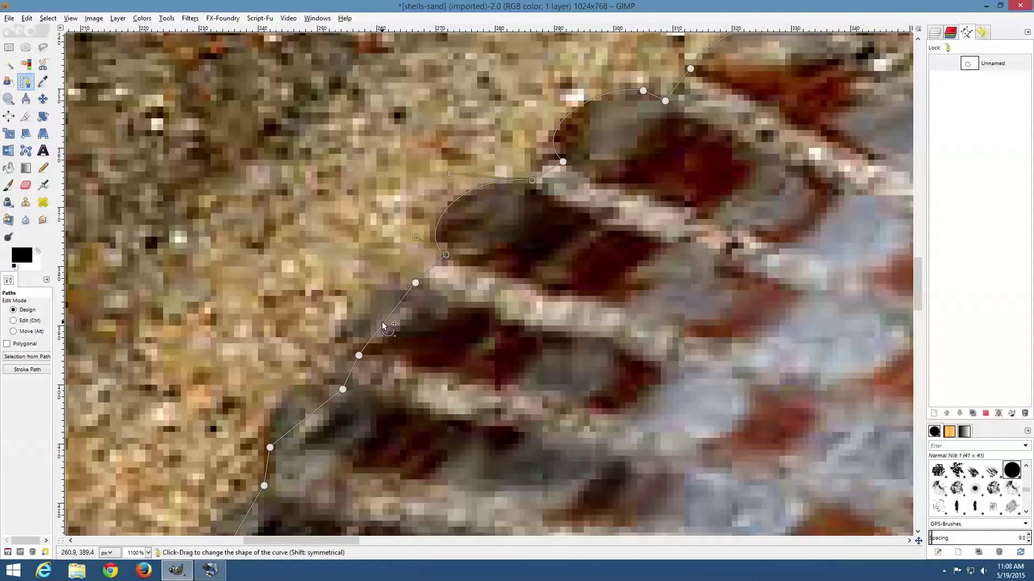
{"action": "mouse_move", "coordinate": [383, 325]}
{"action": "left_mouse_down"}
{"action": "mouse_move", "coordinate": [362, 328]}
{"action": "mouse_move", "coordinate": [372, 317]}
{"action": "left_mouse_up"}
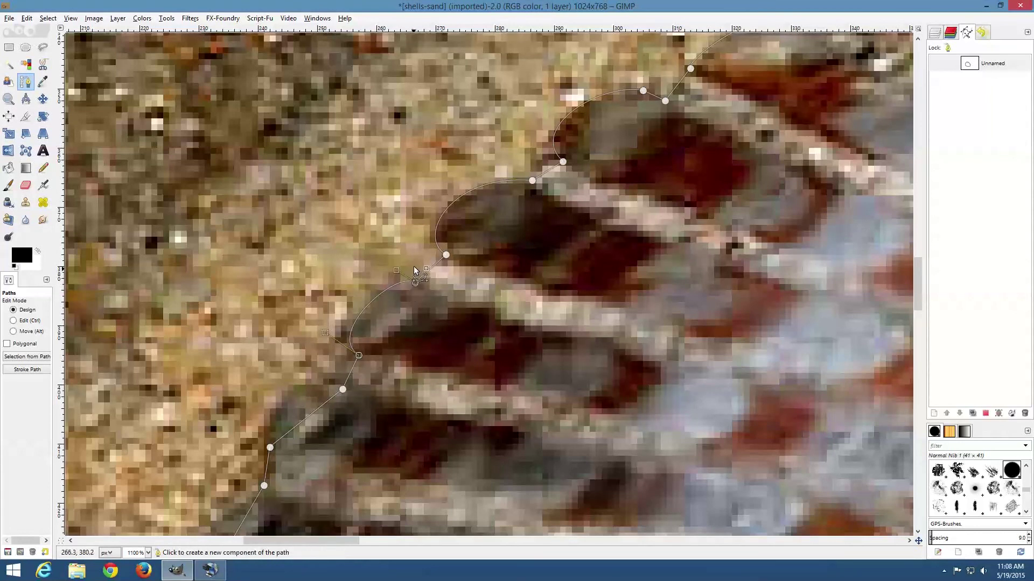
{"action": "left_click_drag", "start_coordinate": [398, 271], "coordinate": [335, 336]}
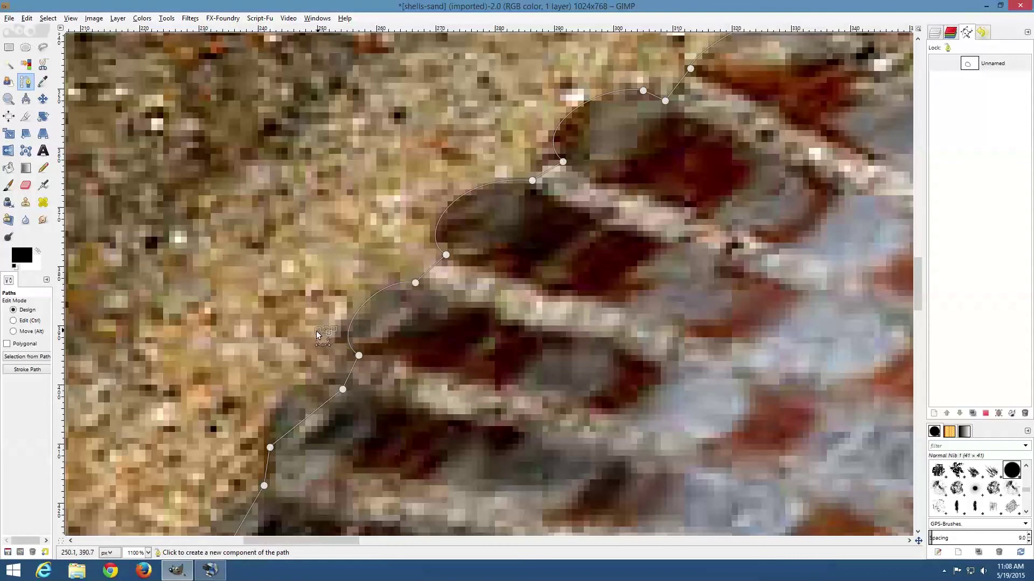
{"action": "left_click", "coordinate": [359, 355]}
{"action": "left_click_drag", "start_coordinate": [325, 332], "coordinate": [319, 327]}
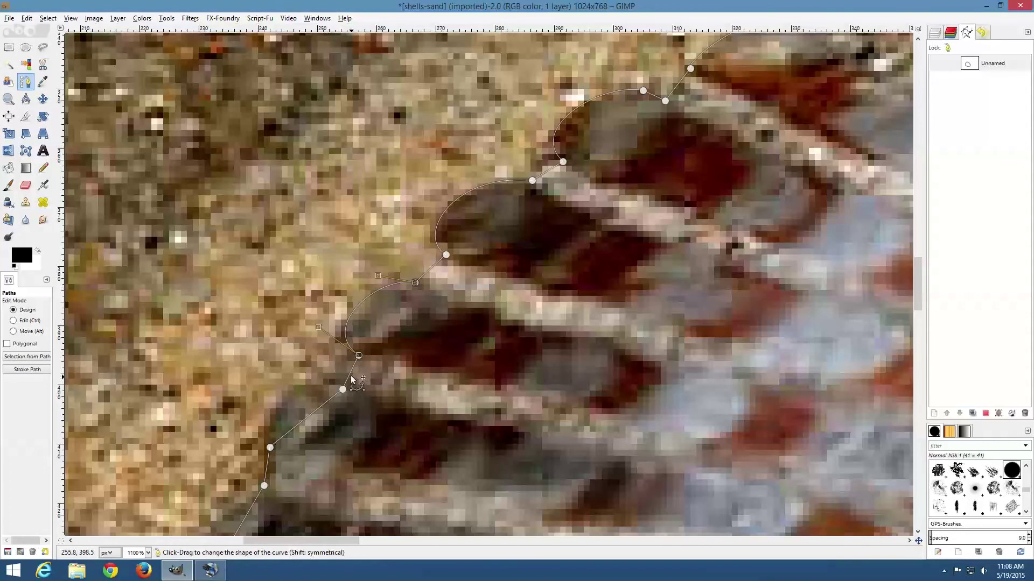
Step: Bend the segments around the next two dark rib tips down the shell's left edge outward and fine-tune their handles
{"action": "left_click_drag", "start_coordinate": [311, 416], "coordinate": [292, 402]}
{"action": "left_click_drag", "start_coordinate": [296, 361], "coordinate": [290, 362]}
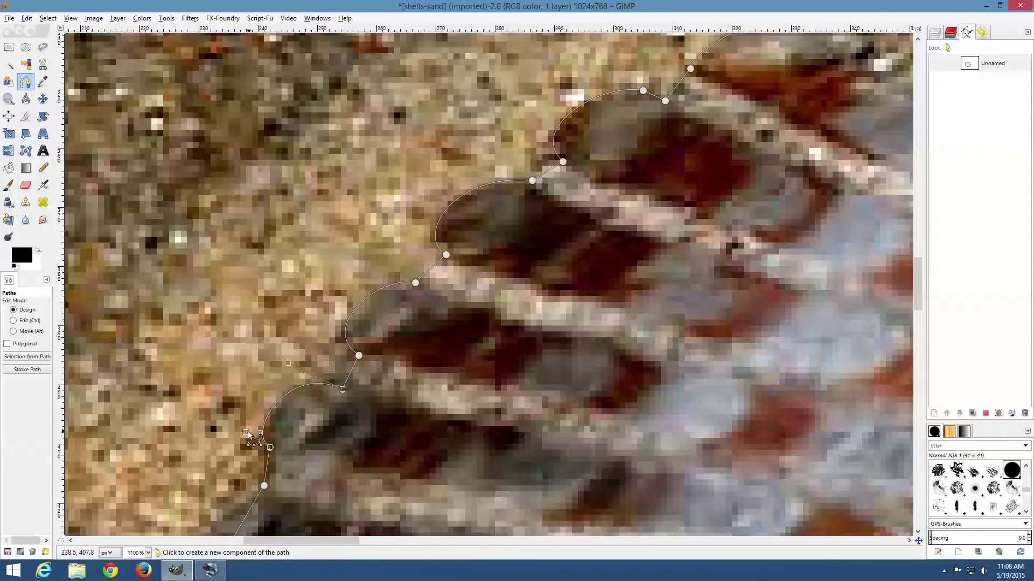
{"action": "left_click_drag", "start_coordinate": [246, 431], "coordinate": [249, 429]}
{"action": "scroll", "coordinate": [249, 429], "scroll_direction": "down", "scroll_amount": 5}
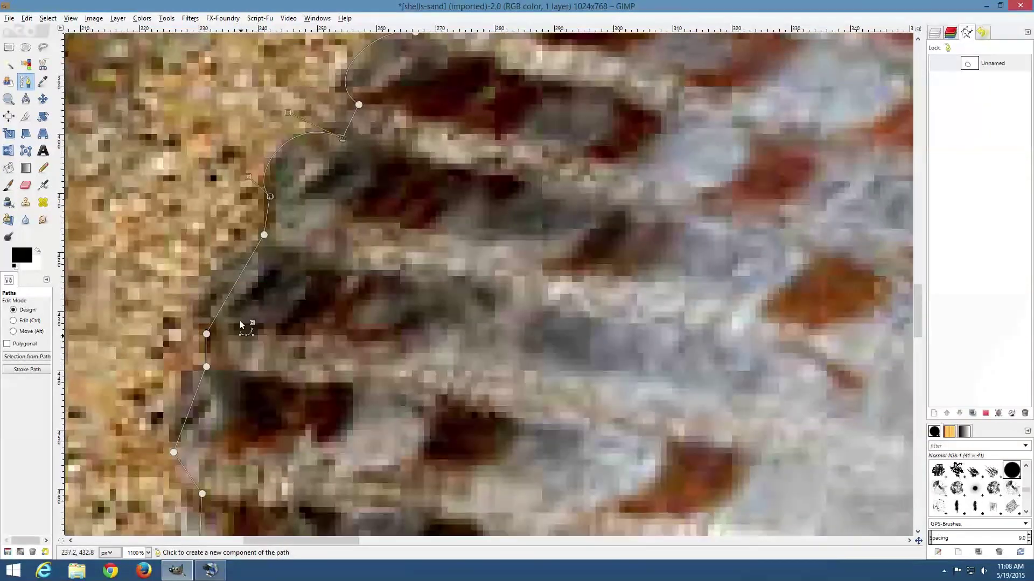
{"action": "left_click", "coordinate": [236, 282]}
{"action": "left_click_drag", "start_coordinate": [235, 282], "coordinate": [218, 274]}
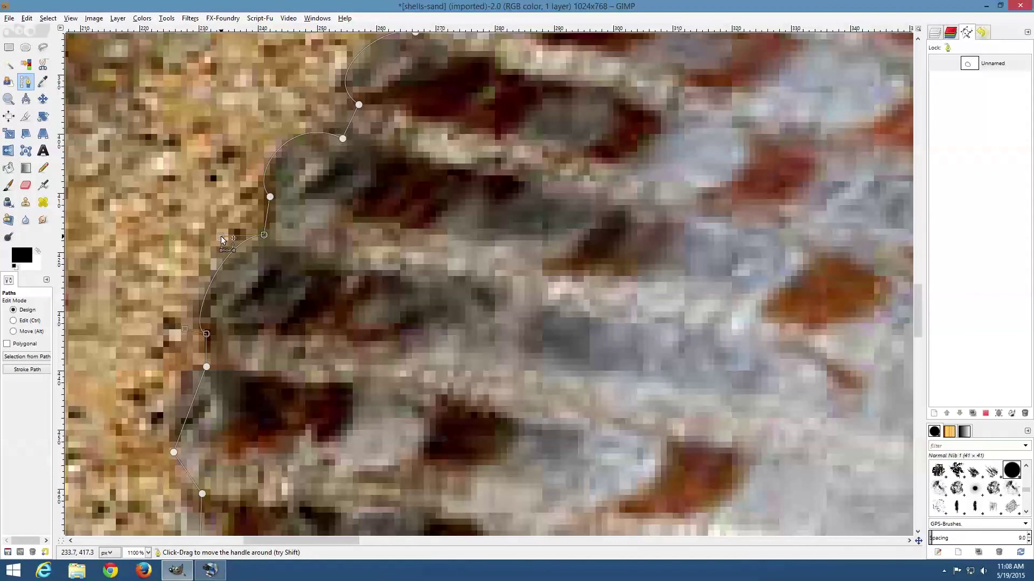
{"action": "left_click_drag", "start_coordinate": [183, 324], "coordinate": [185, 318]}
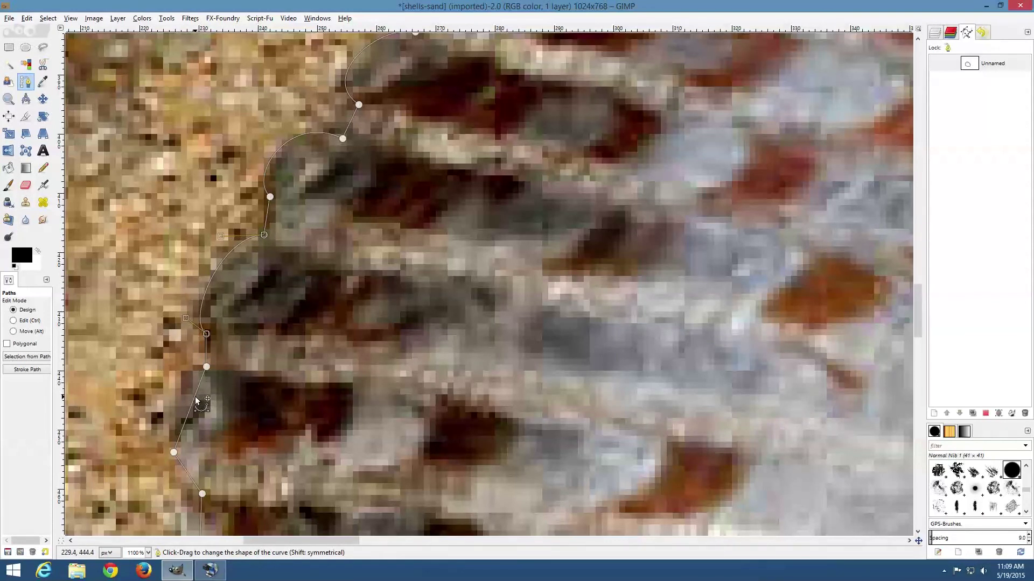
Step: Round the path over the shell's leftmost rib tip and the white-edged tip below it, adjusting the handles of both arcs
{"action": "left_click_drag", "start_coordinate": [197, 401], "coordinate": [179, 405]}
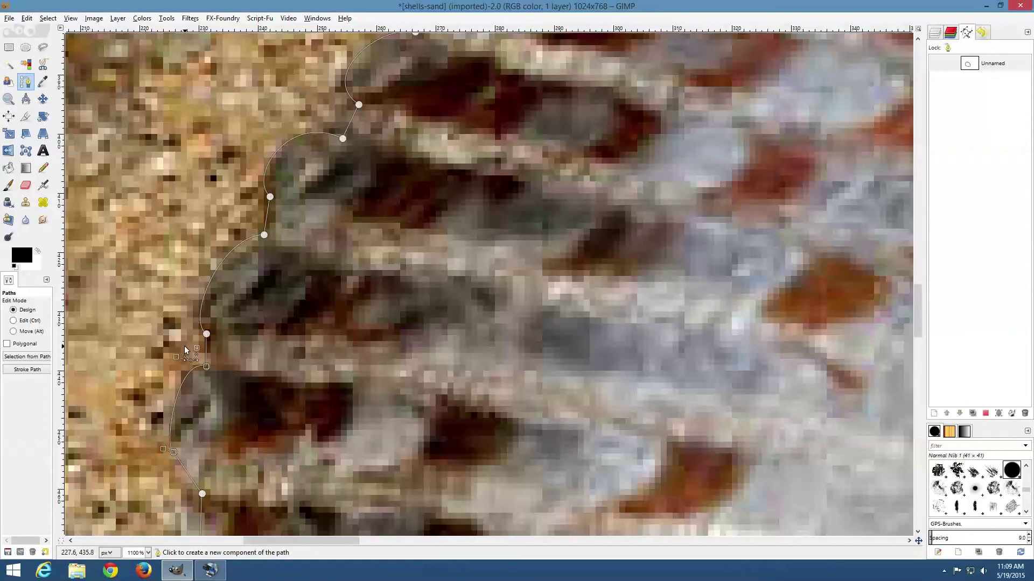
{"action": "left_click_drag", "start_coordinate": [177, 357], "coordinate": [172, 363]}
{"action": "left_click_drag", "start_coordinate": [164, 447], "coordinate": [192, 436]}
{"action": "scroll", "coordinate": [215, 418], "scroll_direction": "down", "scroll_amount": 5}
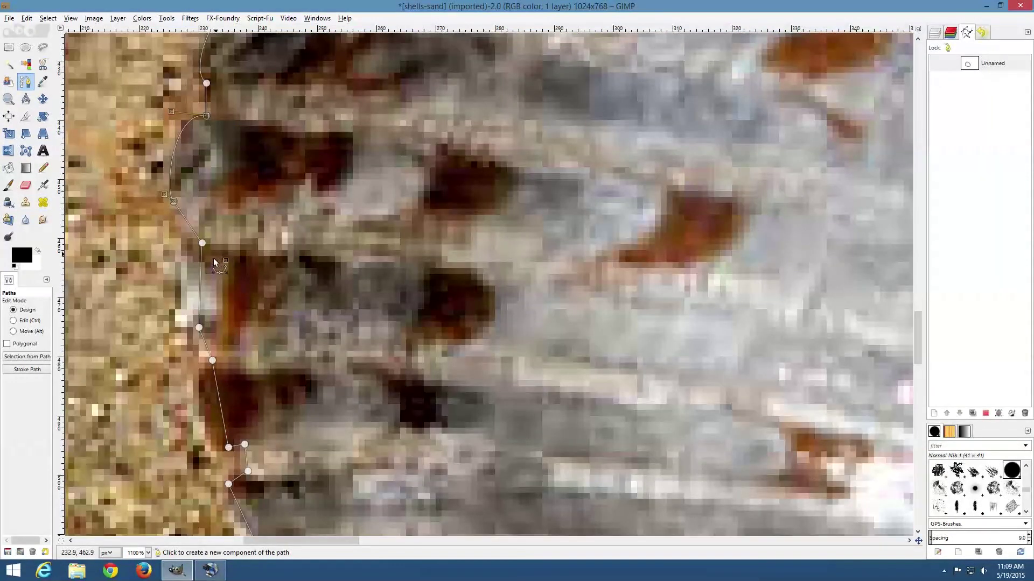
{"action": "left_click_drag", "start_coordinate": [200, 276], "coordinate": [181, 275]}
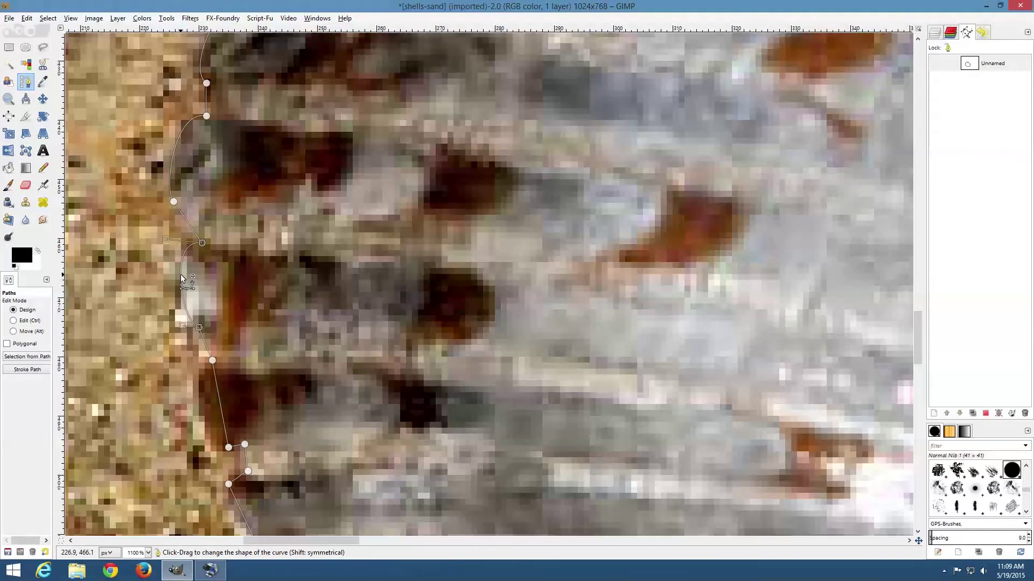
{"action": "left_click_drag", "start_coordinate": [166, 237], "coordinate": [161, 243]}
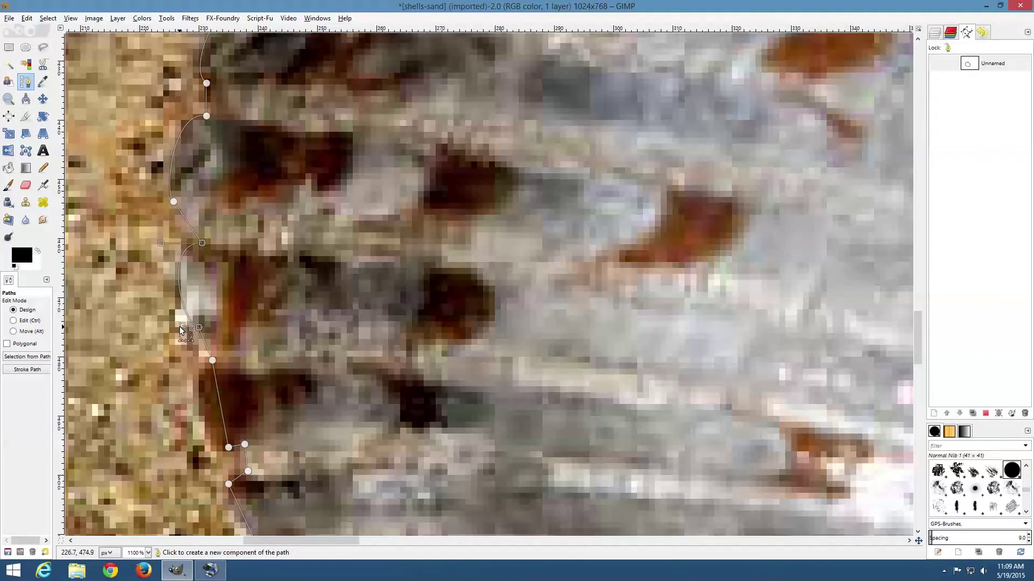
{"action": "left_click_drag", "start_coordinate": [180, 326], "coordinate": [175, 323]}
Step: Bow the segment around the lower dark red-brown rib tip outward and curve the one around the gray tip beneath it
{"action": "left_click", "coordinate": [221, 405]}
{"action": "left_click_drag", "start_coordinate": [221, 404], "coordinate": [203, 413]}
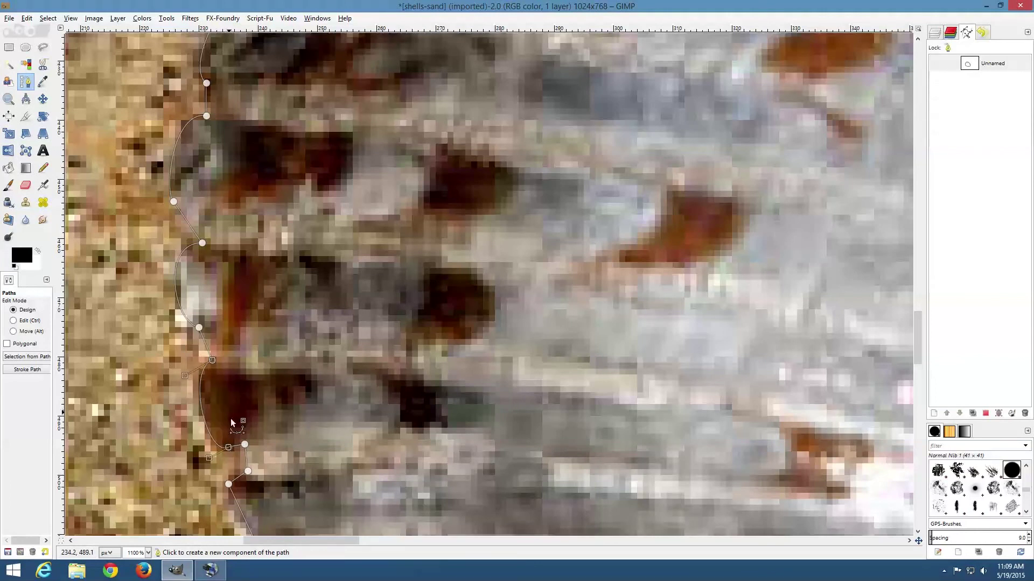
{"action": "scroll", "coordinate": [258, 412], "scroll_direction": "down", "scroll_amount": 3}
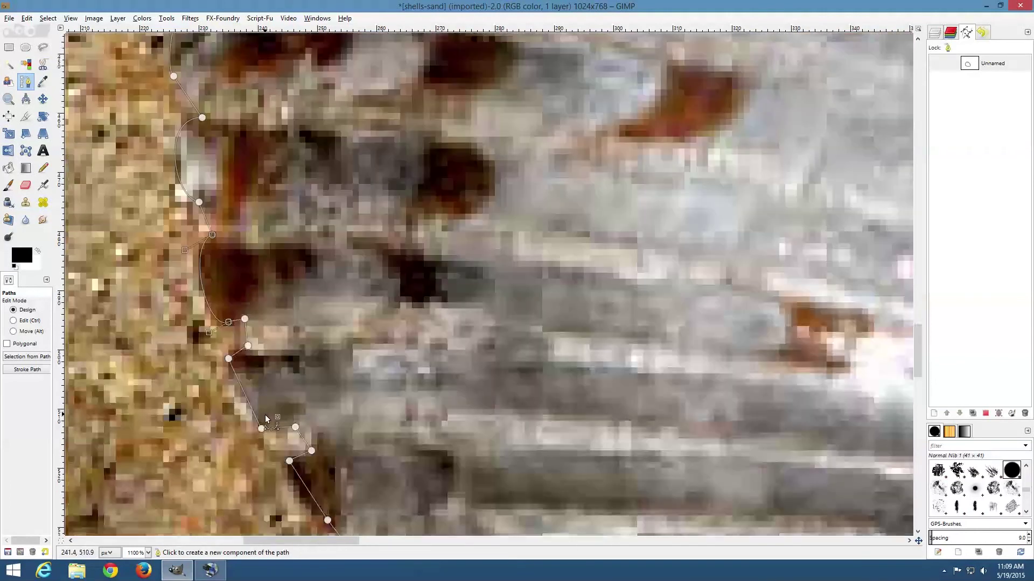
{"action": "left_click_drag", "start_coordinate": [247, 398], "coordinate": [239, 399]}
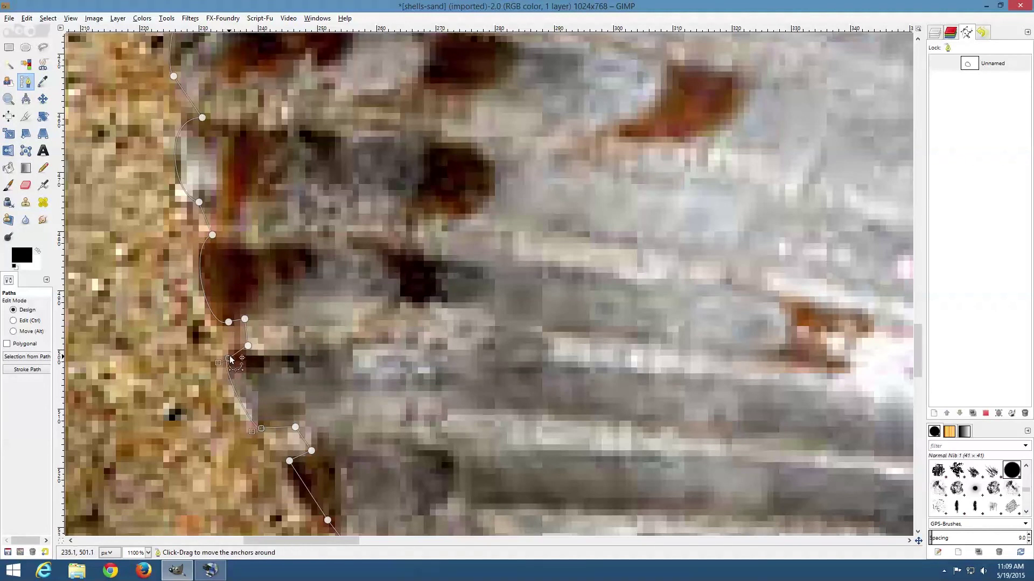
{"action": "left_click_drag", "start_coordinate": [230, 359], "coordinate": [231, 350]}
{"action": "left_click_drag", "start_coordinate": [251, 422], "coordinate": [247, 427]}
Step: Curve the segment around the small dark brown tip and the short segments following it down the shell's lower-left edge
{"action": "scroll", "coordinate": [316, 432], "scroll_direction": "down", "scroll_amount": 3}
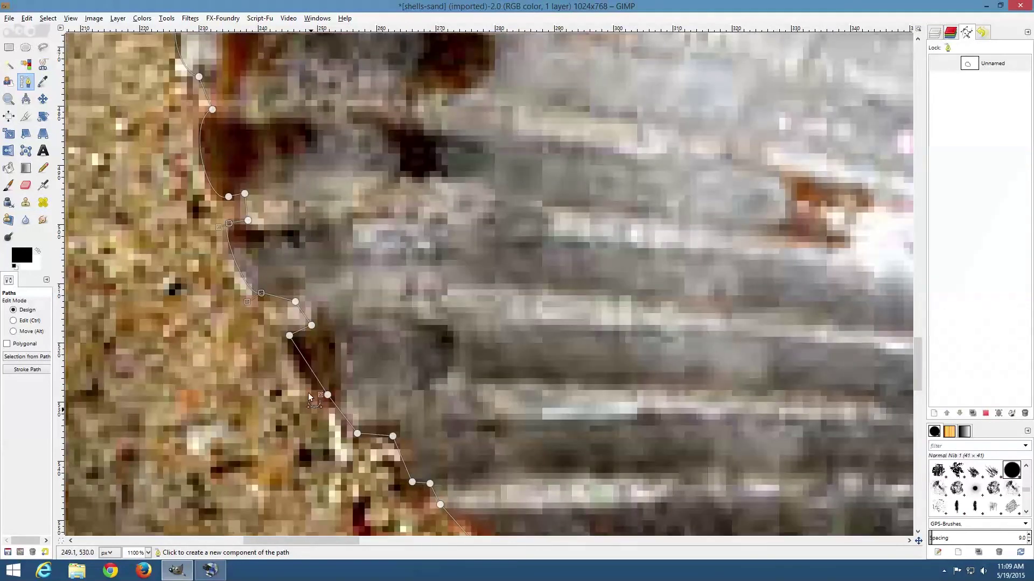
{"action": "left_click_drag", "start_coordinate": [309, 373], "coordinate": [305, 382]}
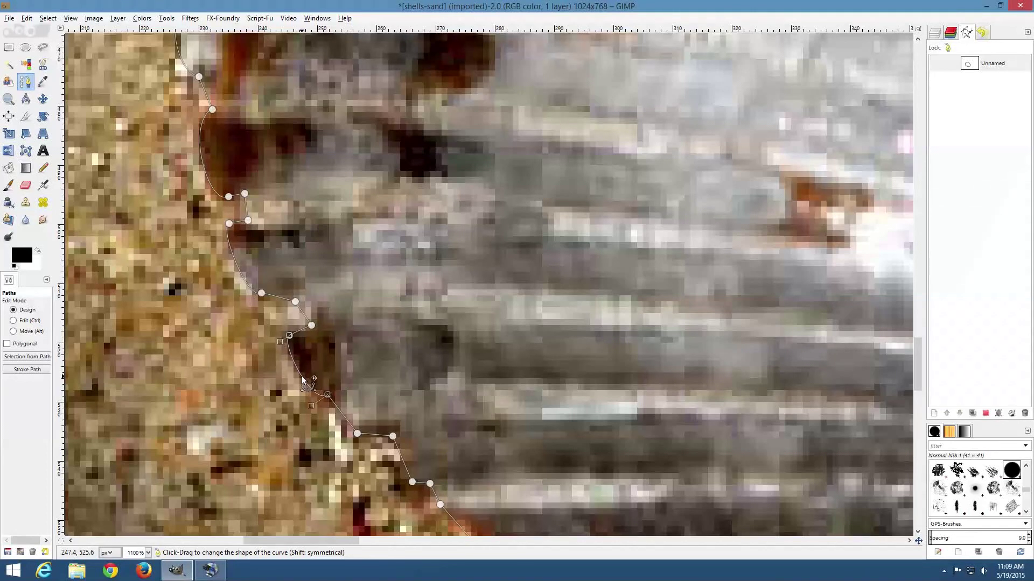
{"action": "left_click", "coordinate": [382, 436]}
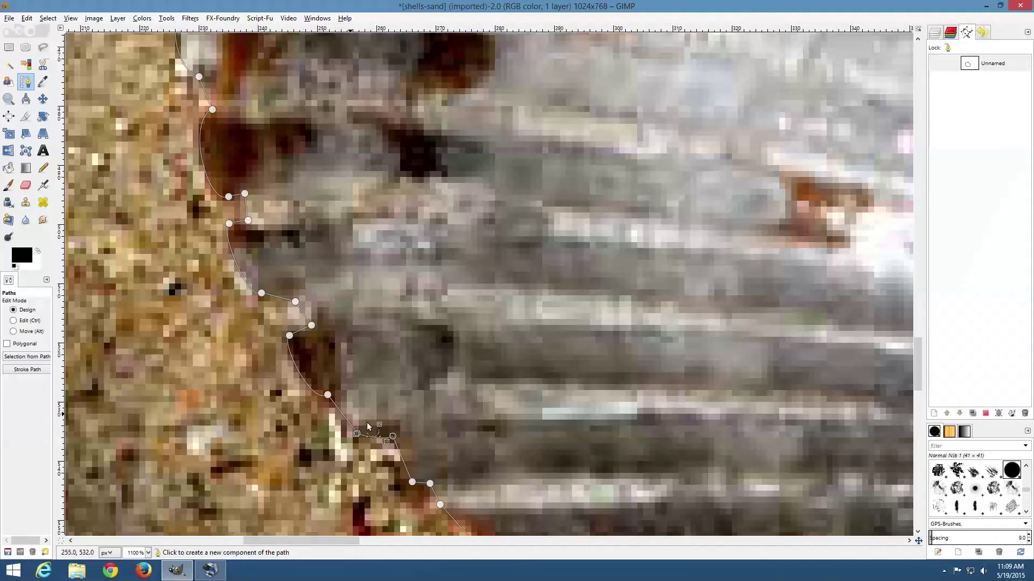
{"action": "scroll", "coordinate": [417, 459], "scroll_direction": "down", "scroll_amount": 3}
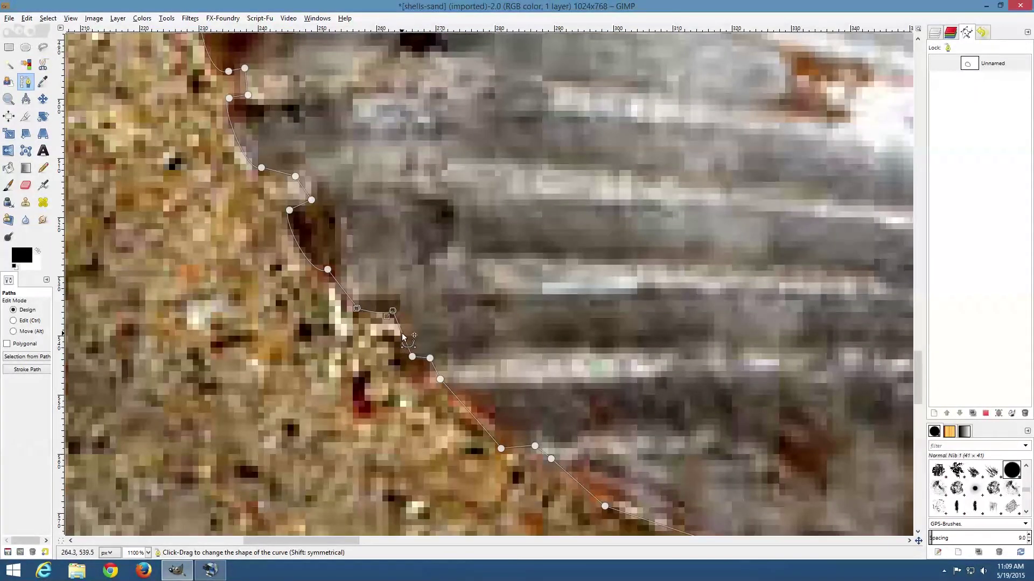
{"action": "left_click_drag", "start_coordinate": [403, 337], "coordinate": [402, 342]}
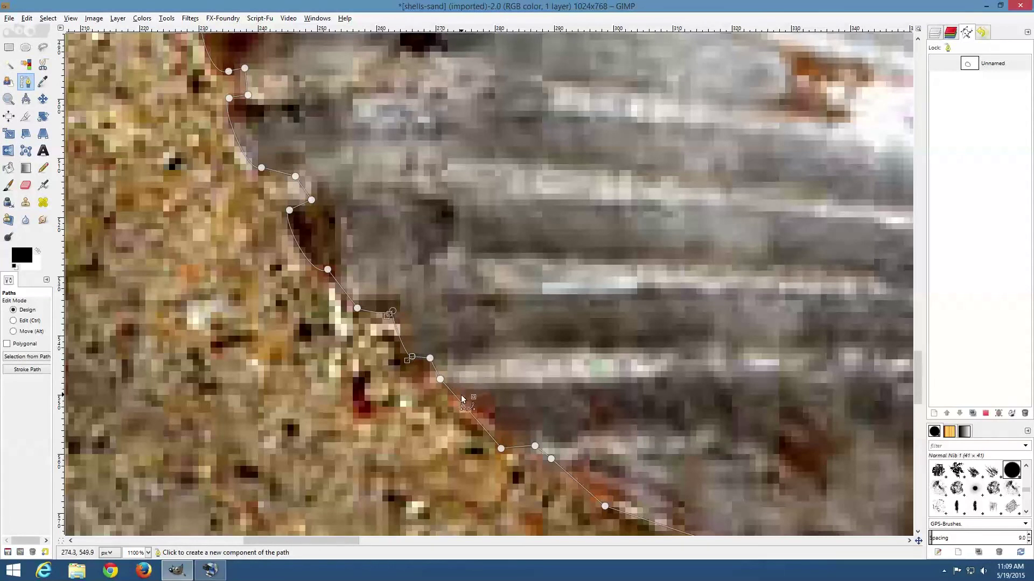
Step: Bend the two diagonal segments along the reddish rib tips on the shell's lower-left edge to follow their curves
{"action": "left_click_drag", "start_coordinate": [470, 416], "coordinate": [481, 415]}
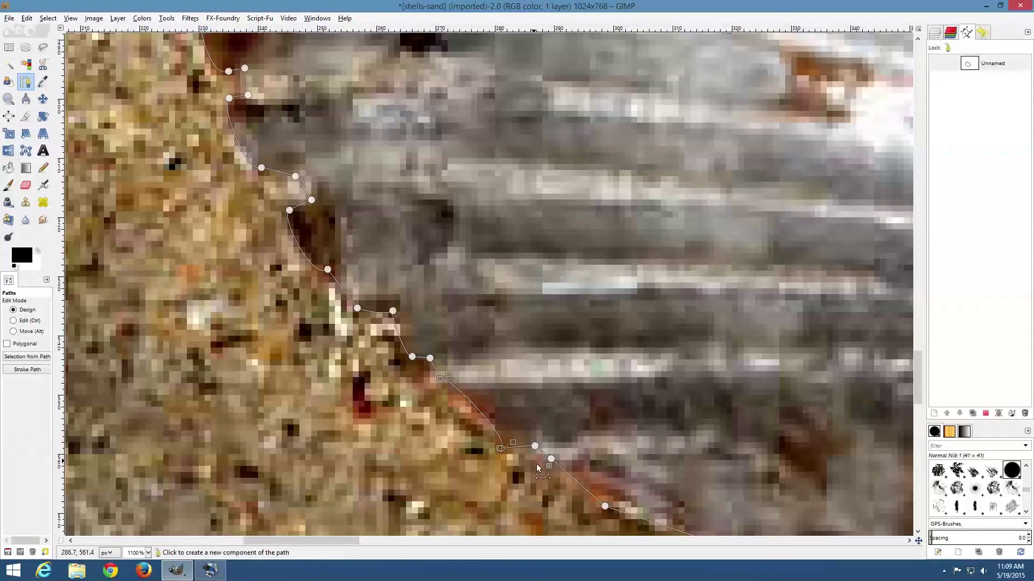
{"action": "left_click", "coordinate": [587, 490]}
{"action": "left_click", "coordinate": [587, 488]}
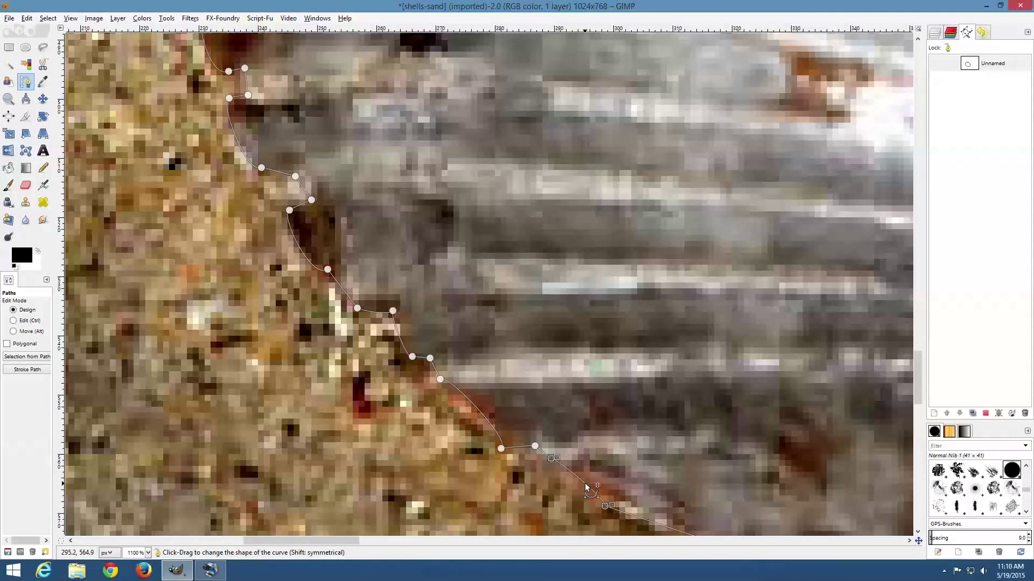
{"action": "left_click_drag", "start_coordinate": [586, 487], "coordinate": [588, 486]}
Step: Bow the long segment where the lower-left edge meets the shell's bottom outward and adjust its end handle
{"action": "scroll", "coordinate": [588, 487], "scroll_direction": "down", "scroll_amount": 3}
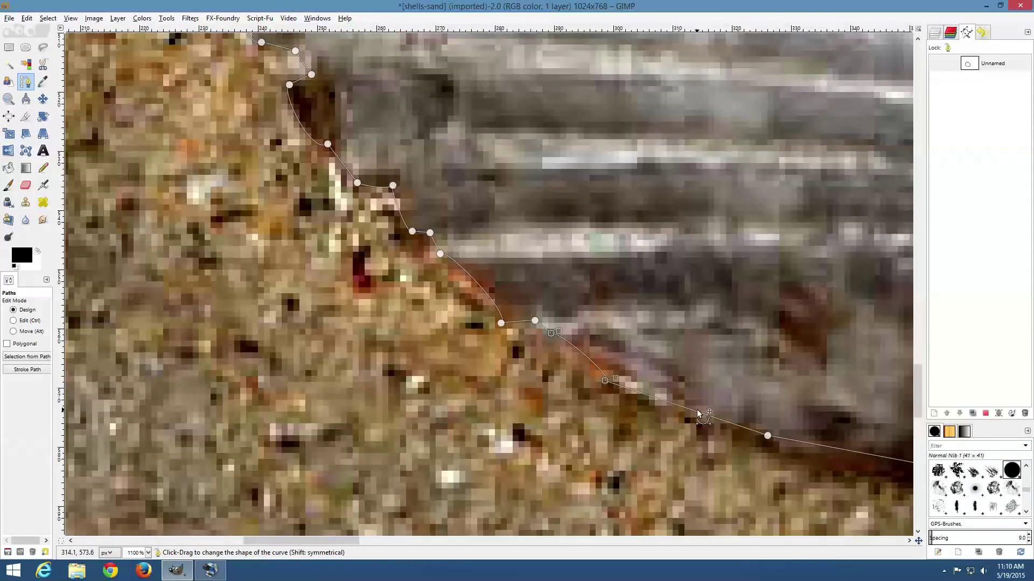
{"action": "left_click_drag", "start_coordinate": [697, 414], "coordinate": [697, 424]}
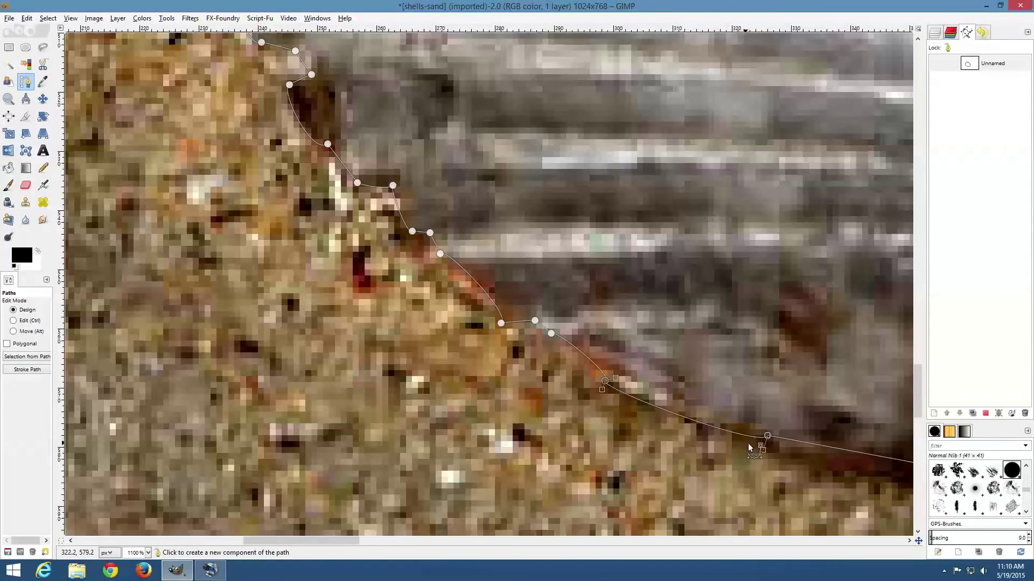
{"action": "left_click_drag", "start_coordinate": [762, 451], "coordinate": [751, 447]}
Step: Adjust the curve handle at the anchor where the path meets the small lobe under the shell, completing the outline
{"action": "scroll", "coordinate": [441, 458], "scroll_direction": "right", "scroll_amount": 6}
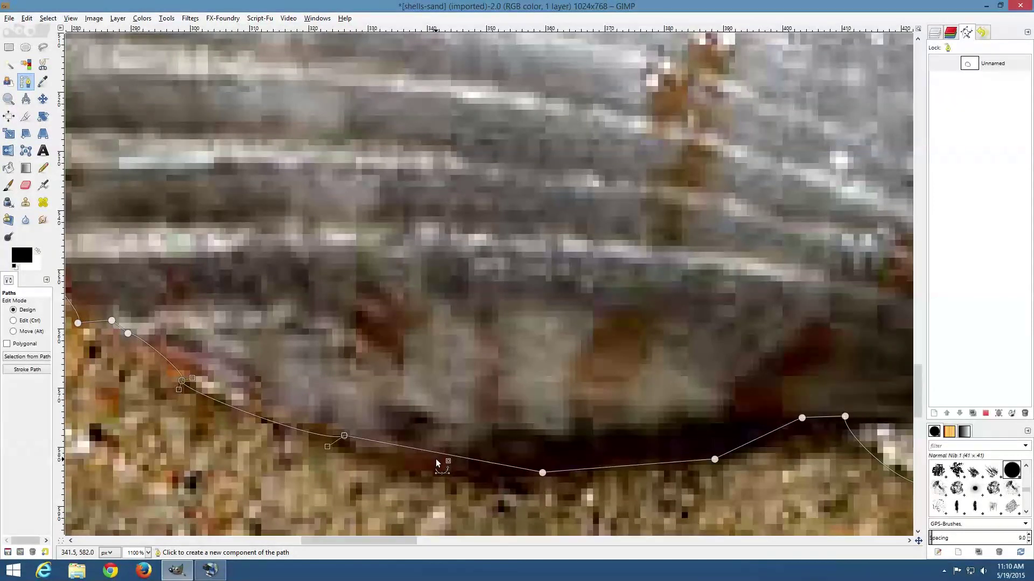
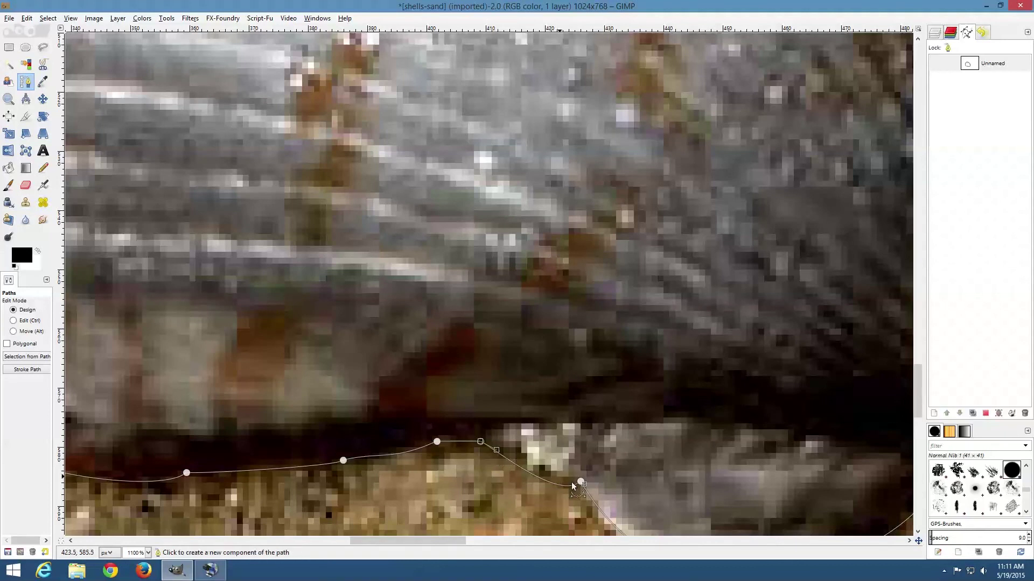
{"action": "left_click", "coordinate": [584, 482]}
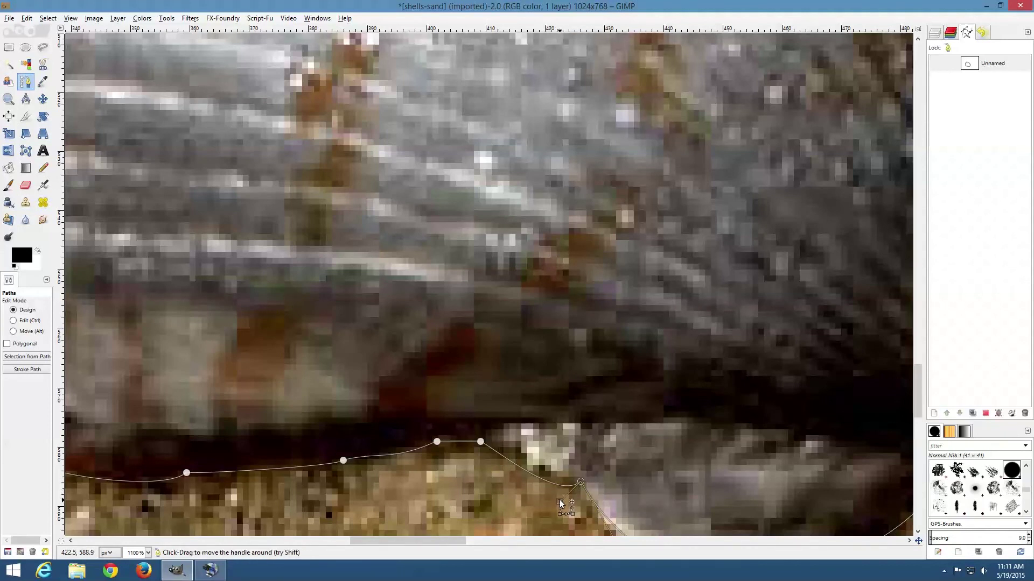
{"action": "left_click_drag", "start_coordinate": [557, 502], "coordinate": [553, 497]}
{"action": "scroll", "coordinate": [519, 370], "scroll_direction": "down", "scroll_amount": 3, "text": "ctrl"}
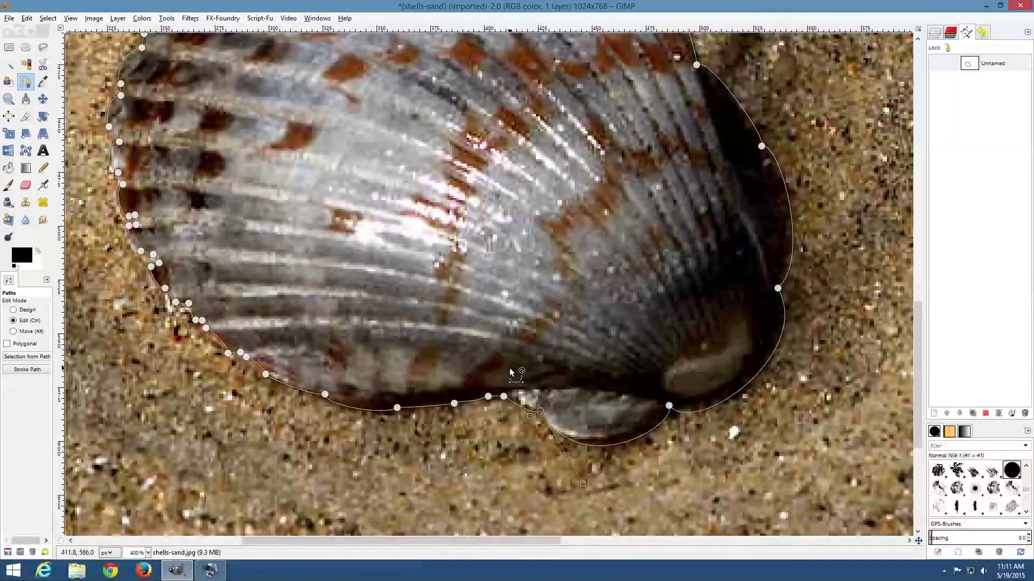
{"action": "scroll", "coordinate": [503, 369], "scroll_direction": "down", "scroll_amount": 1, "text": "ctrl"}
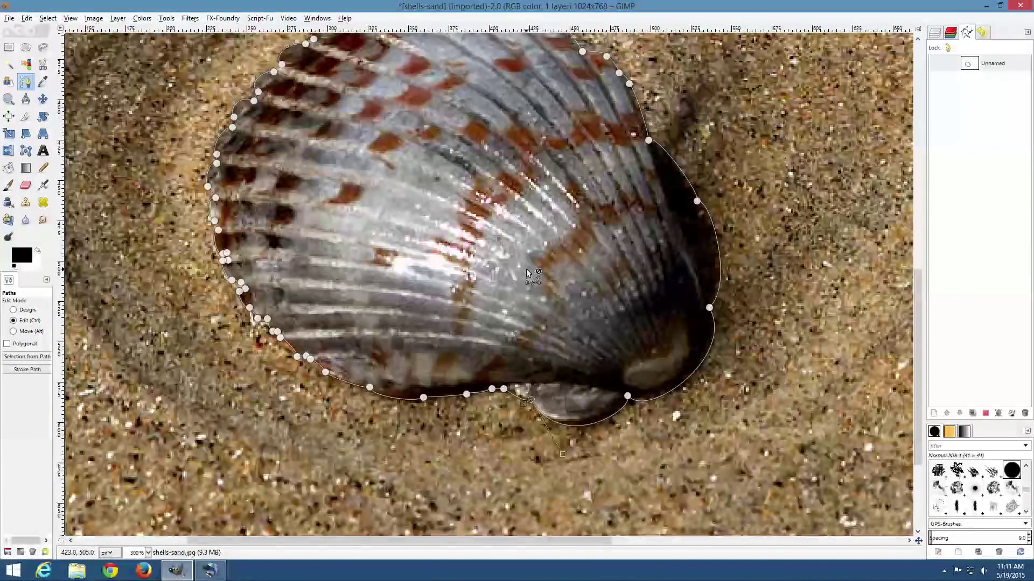
{"action": "scroll", "coordinate": [527, 272], "scroll_direction": "down", "scroll_amount": 1, "text": "ctrl"}
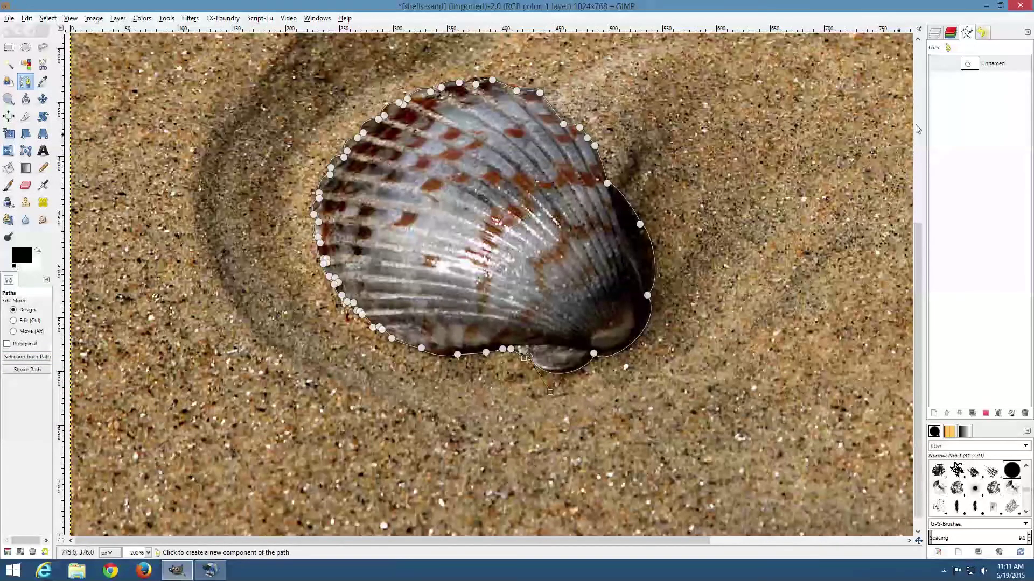
Step: Create a selection from the closed shell path and switch to the Move tool
{"action": "left_click", "coordinate": [979, 65]}
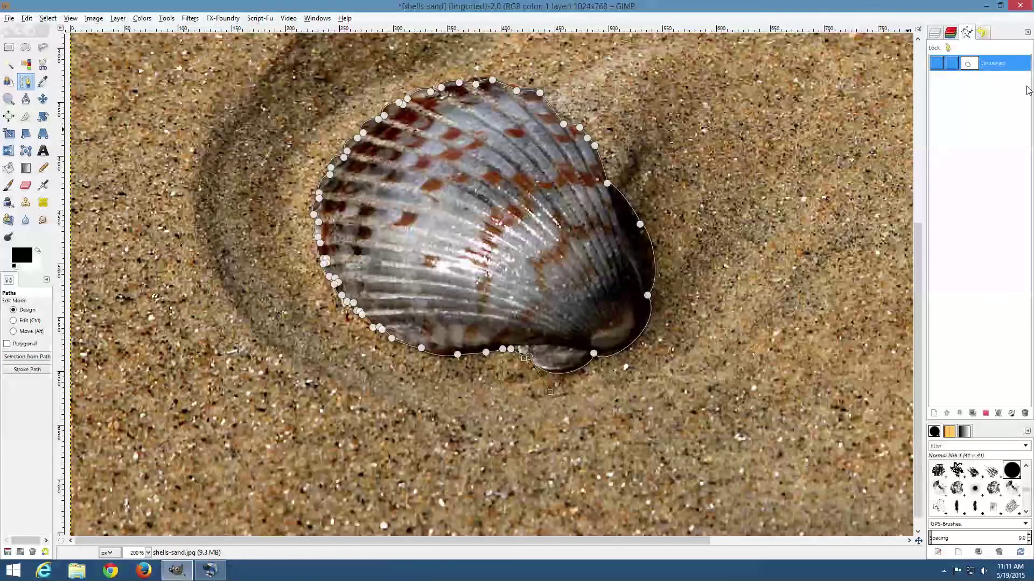
{"action": "left_click", "coordinate": [988, 418]}
{"action": "left_click", "coordinate": [29, 358]}
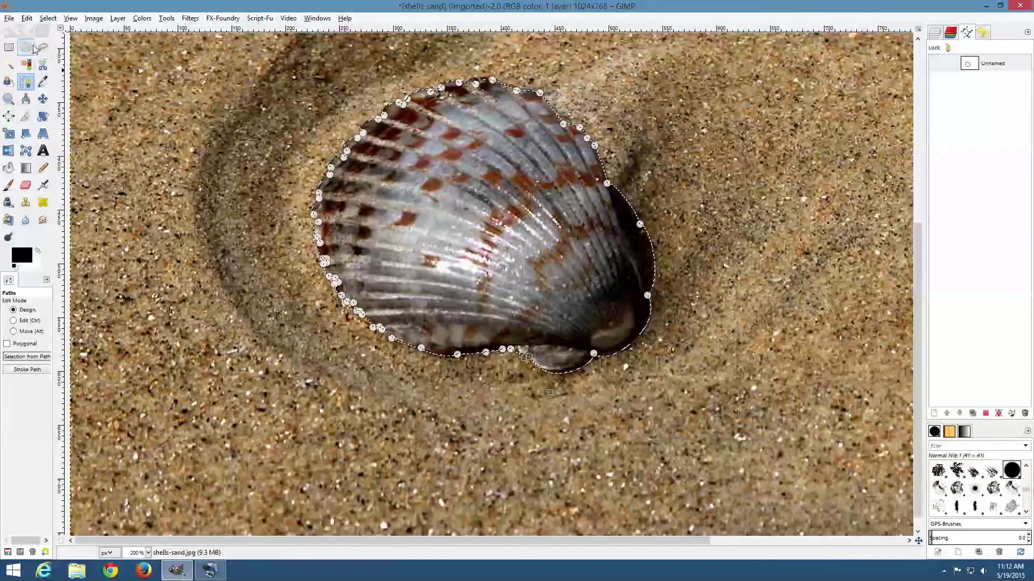
{"action": "left_click", "coordinate": [43, 99]}
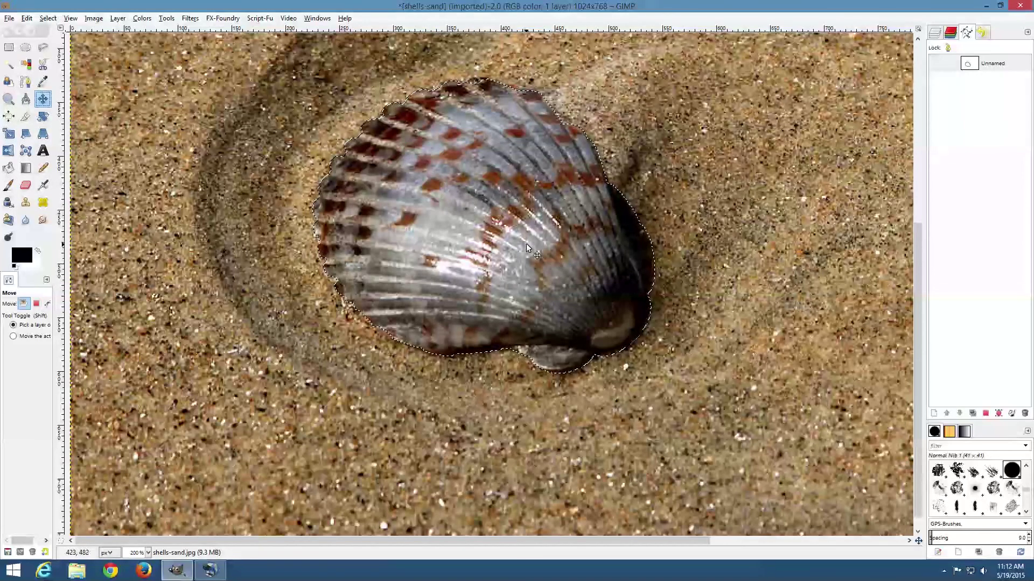
{"action": "key", "text": "minus"}
{"action": "key", "text": "minus"}
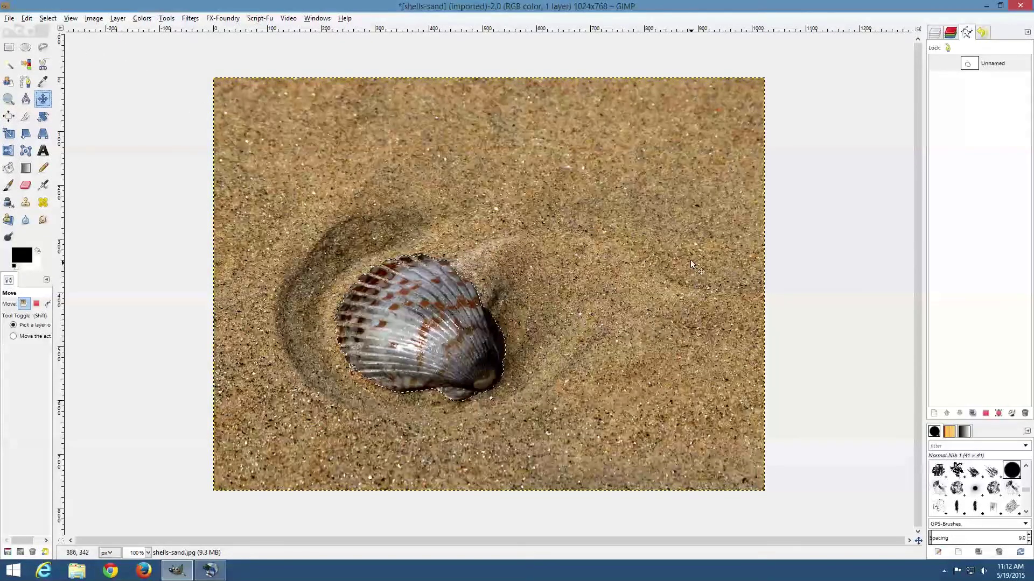
Step: Copy the selected shell from the shells-sand.jpg layer and paste it into the image as a floating selection
{"action": "left_click", "coordinate": [936, 34]}
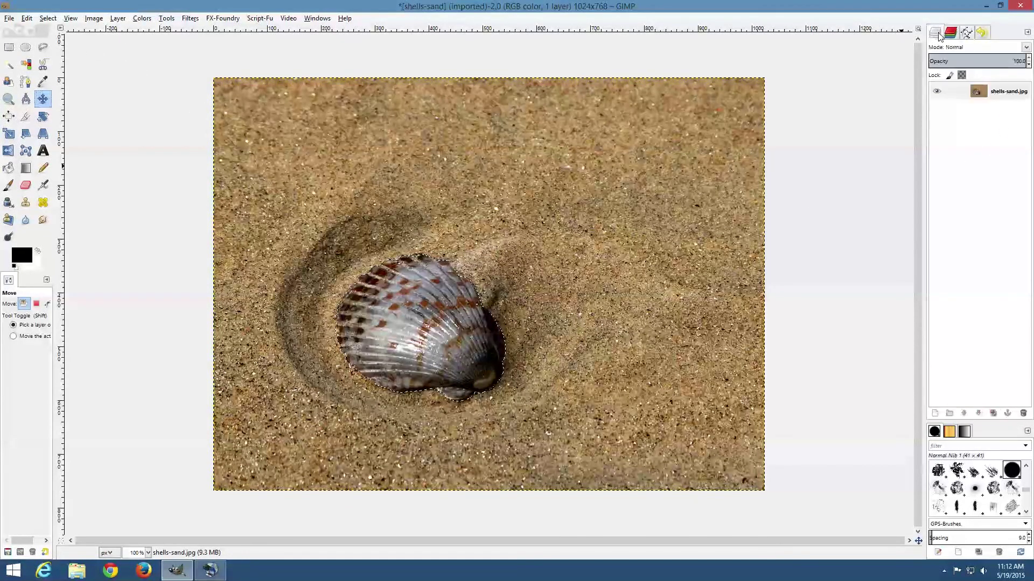
{"action": "left_click", "coordinate": [28, 20]}
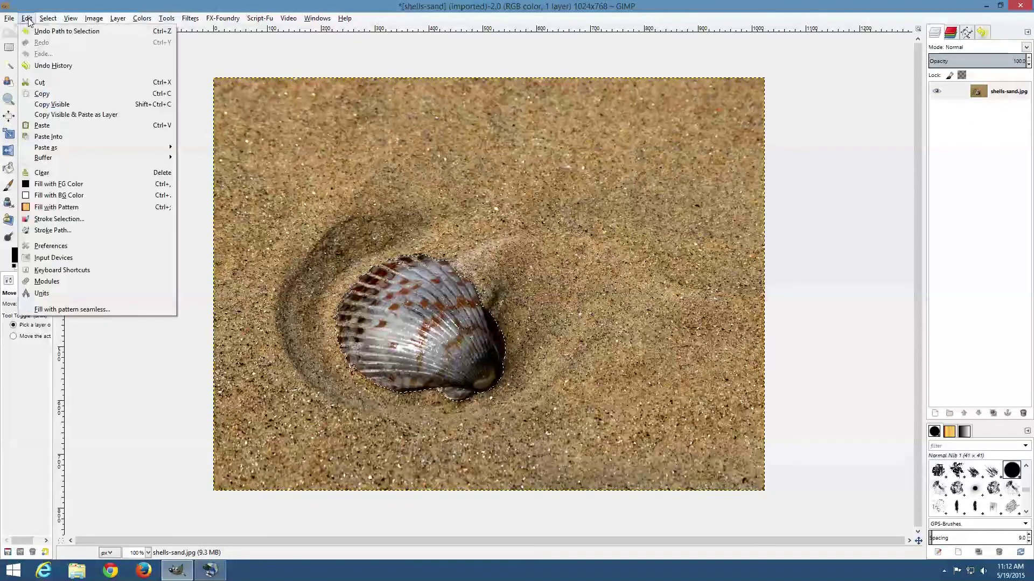
{"action": "left_click", "coordinate": [57, 94]}
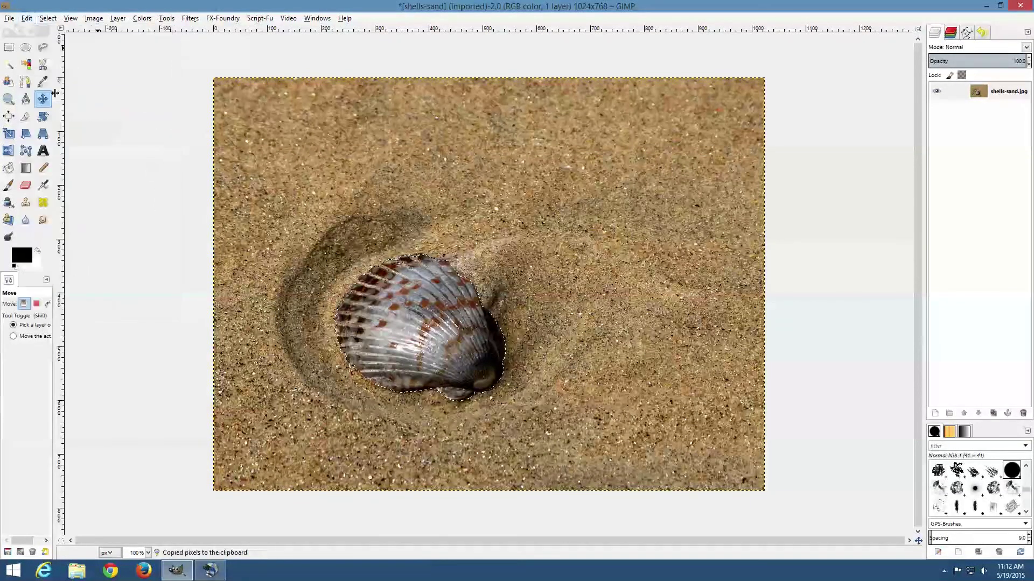
{"action": "left_click", "coordinate": [27, 19]}
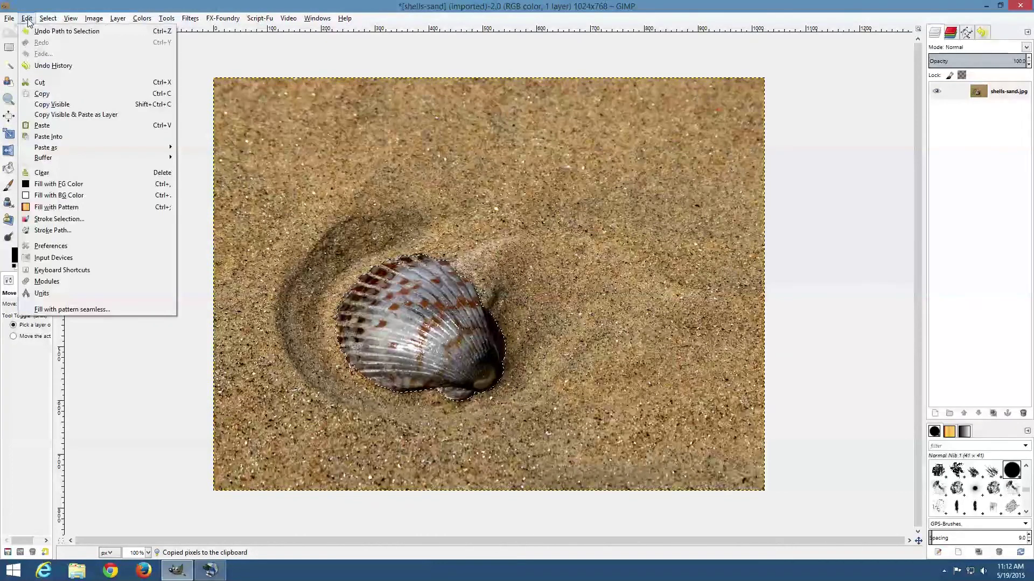
{"action": "left_click", "coordinate": [43, 125]}
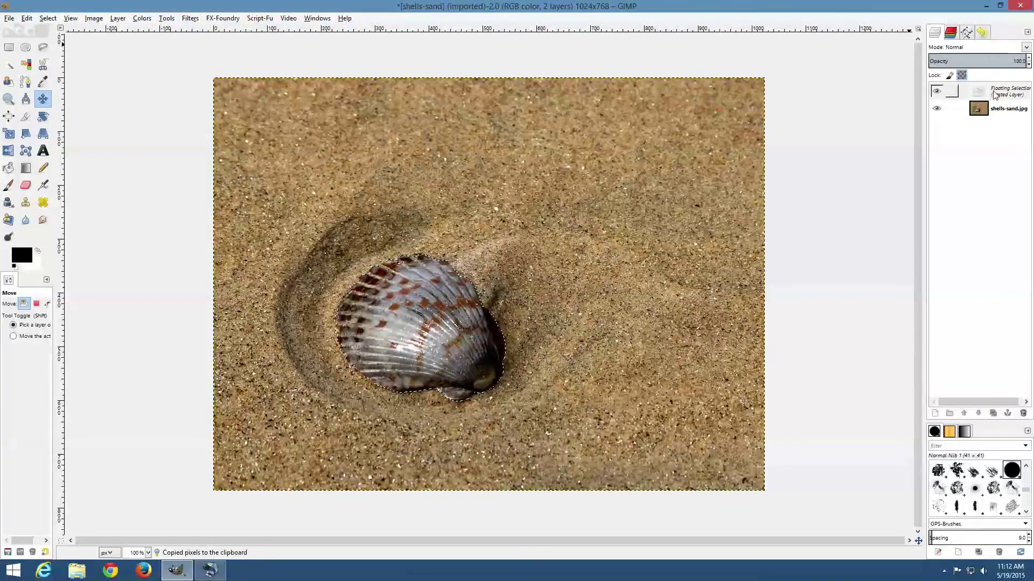
Step: Move the floating shell copy onto the empty sand in the image's upper-right area and convert it to a new layer
{"action": "left_click_drag", "start_coordinate": [424, 316], "coordinate": [641, 209]}
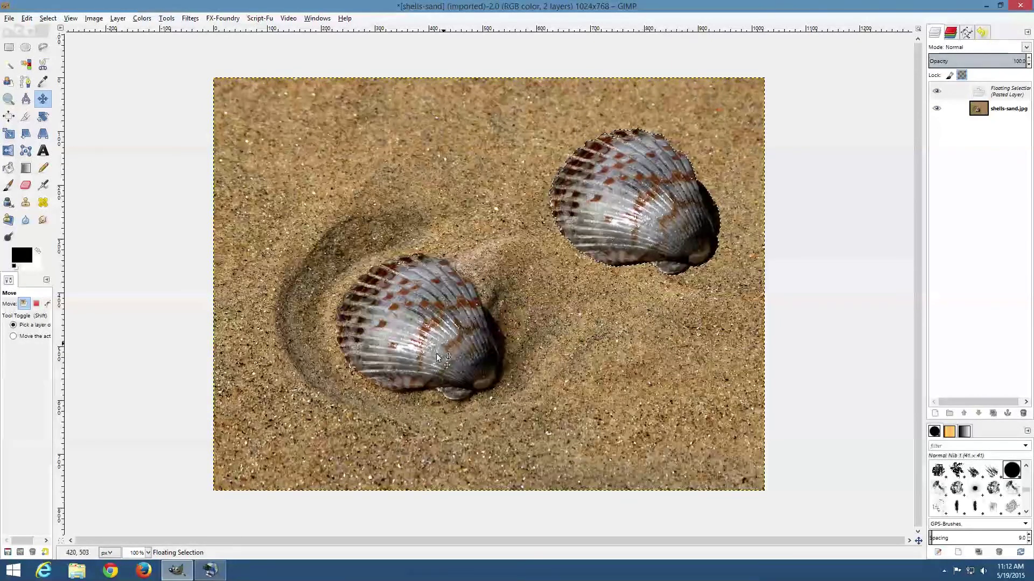
{"action": "left_click_drag", "start_coordinate": [647, 205], "coordinate": [646, 183]}
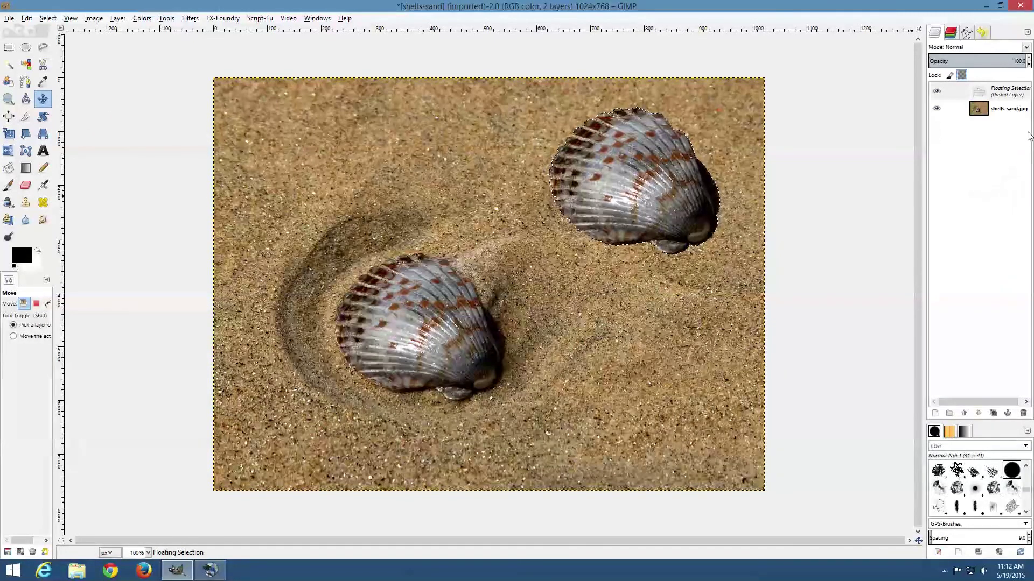
{"action": "left_click", "coordinate": [1004, 95]}
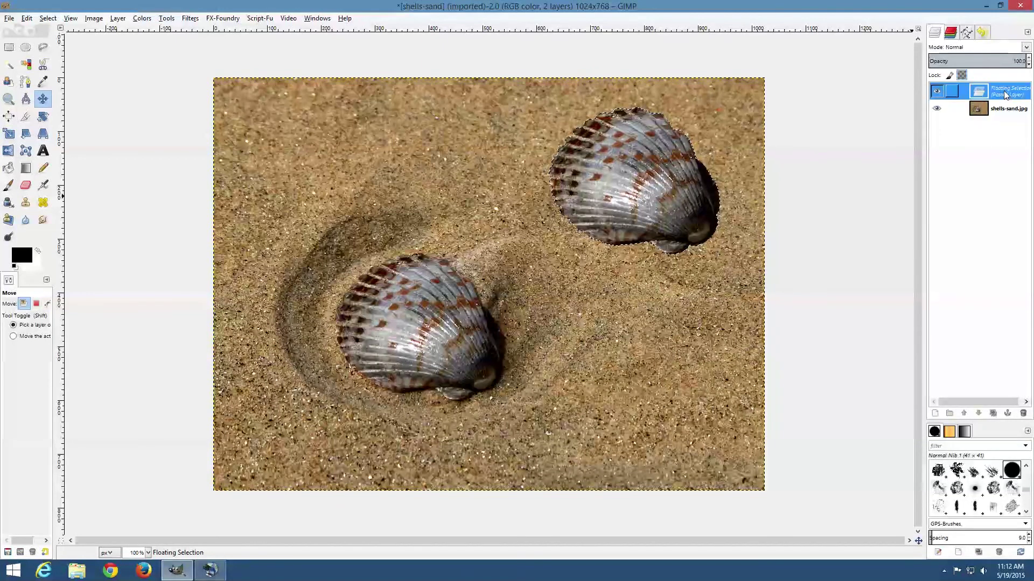
{"action": "right_click", "coordinate": [1004, 96]}
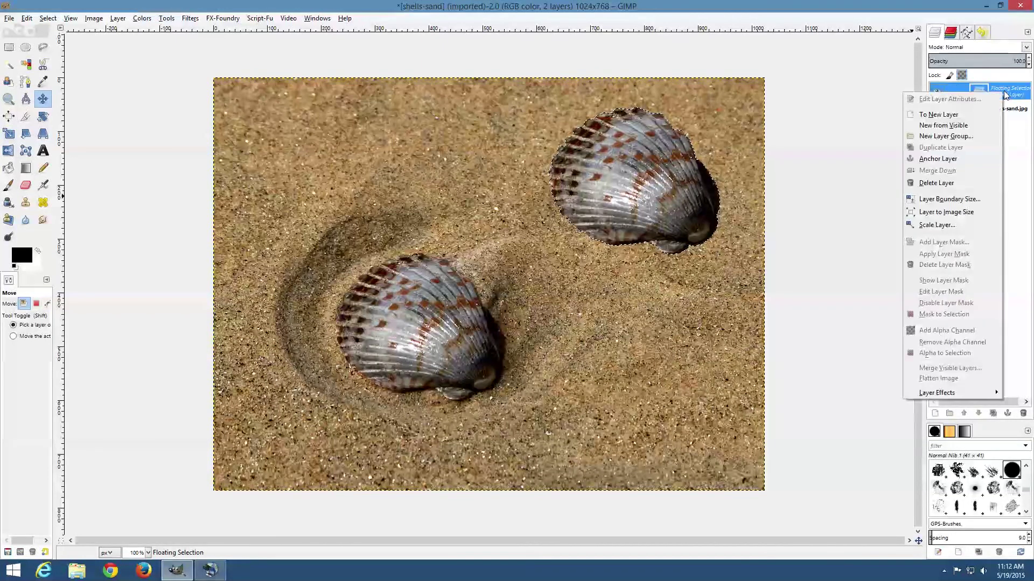
{"action": "left_click", "coordinate": [969, 115]}
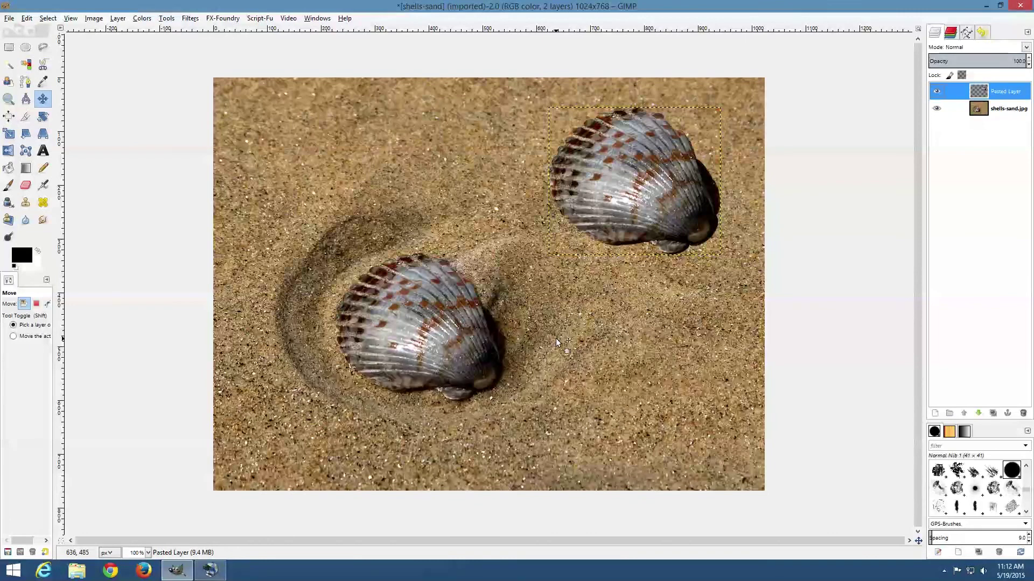
Step: Rename the unnamed path to Shell and make it visible on the image
{"action": "left_click", "coordinate": [967, 32]}
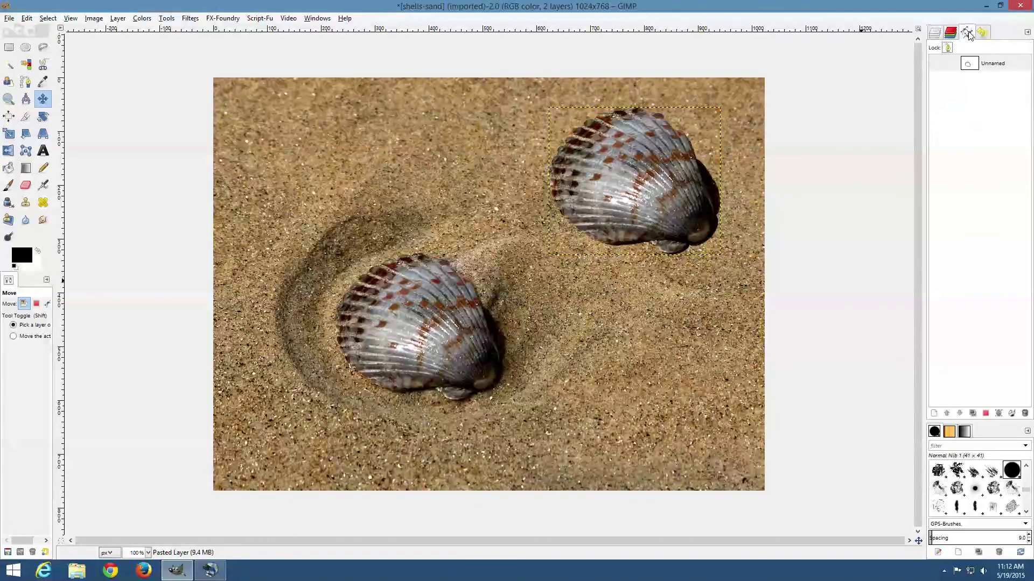
{"action": "left_click", "coordinate": [1004, 63]}
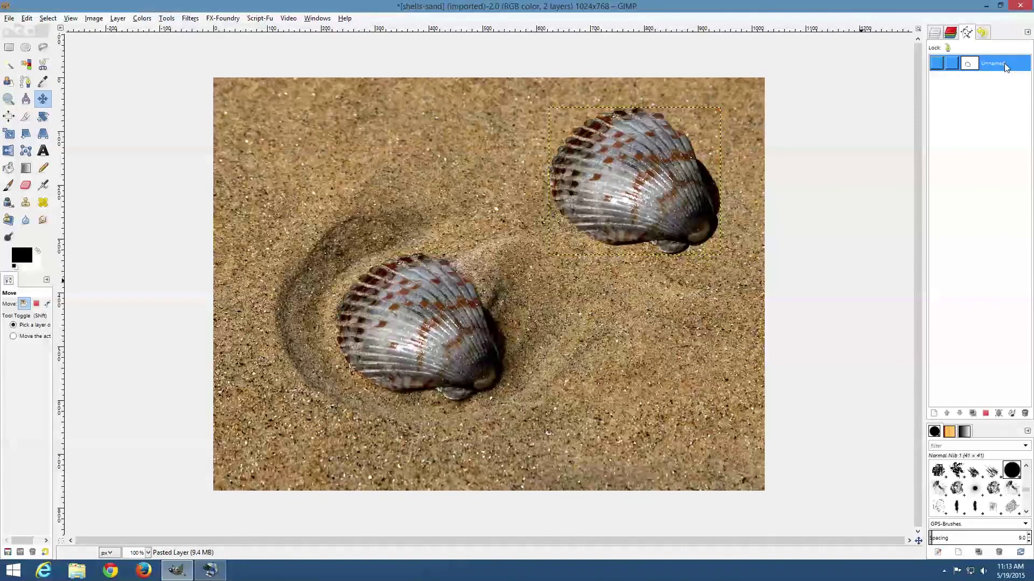
{"action": "double_click", "coordinate": [1001, 65]}
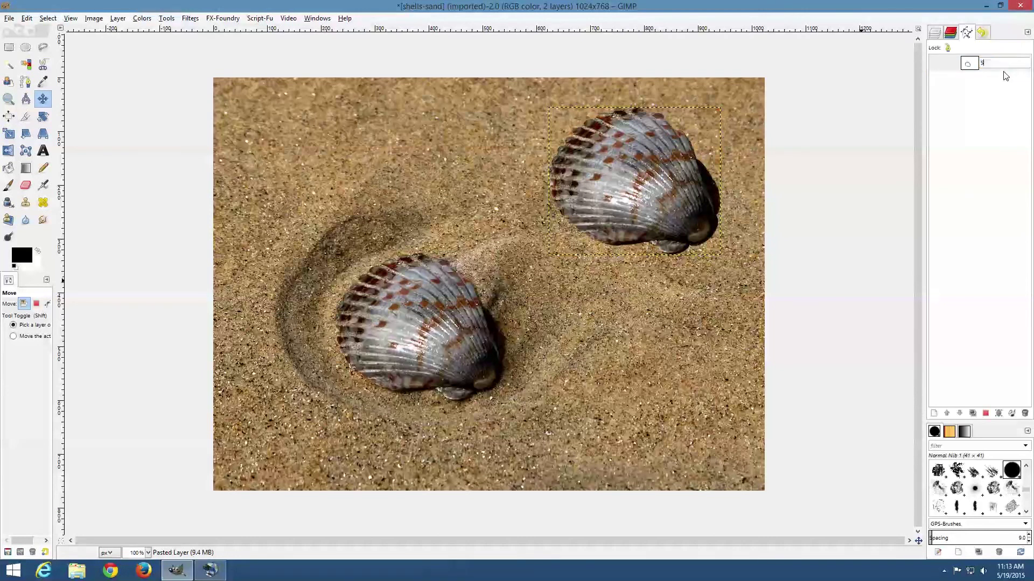
{"action": "key", "text": "Return"}
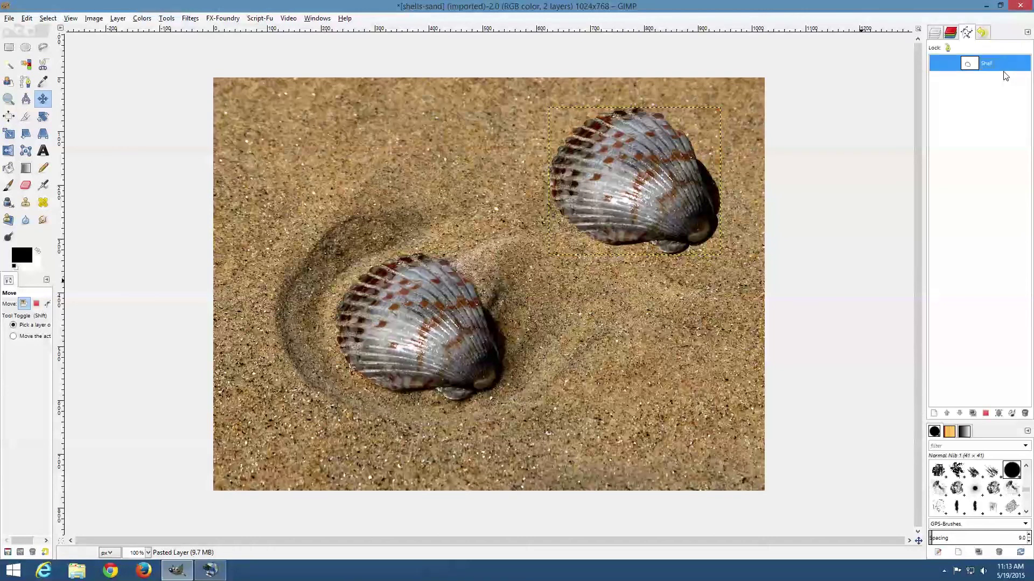
{"action": "left_click", "coordinate": [936, 69]}
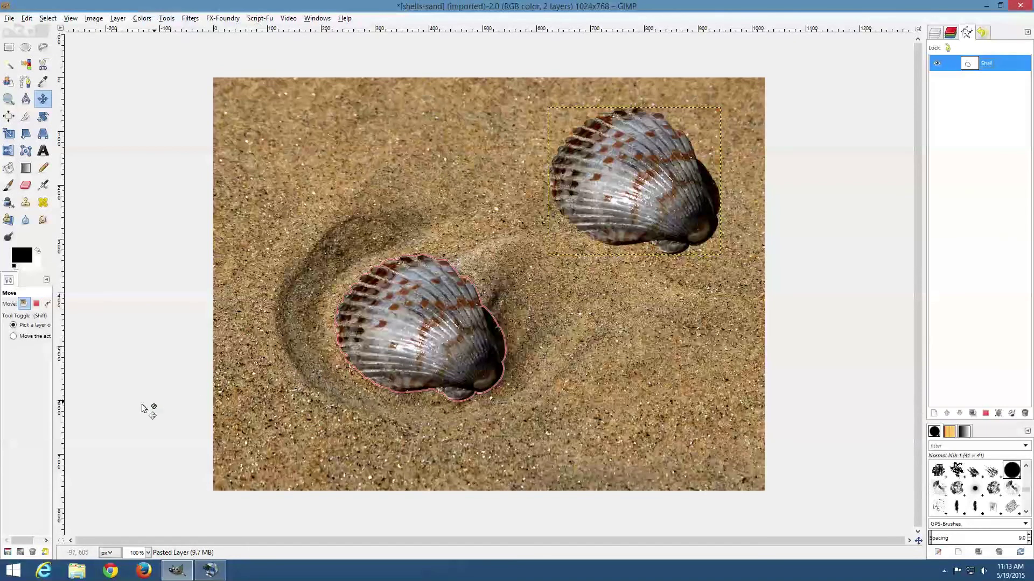
{"action": "left_click", "coordinate": [26, 82]}
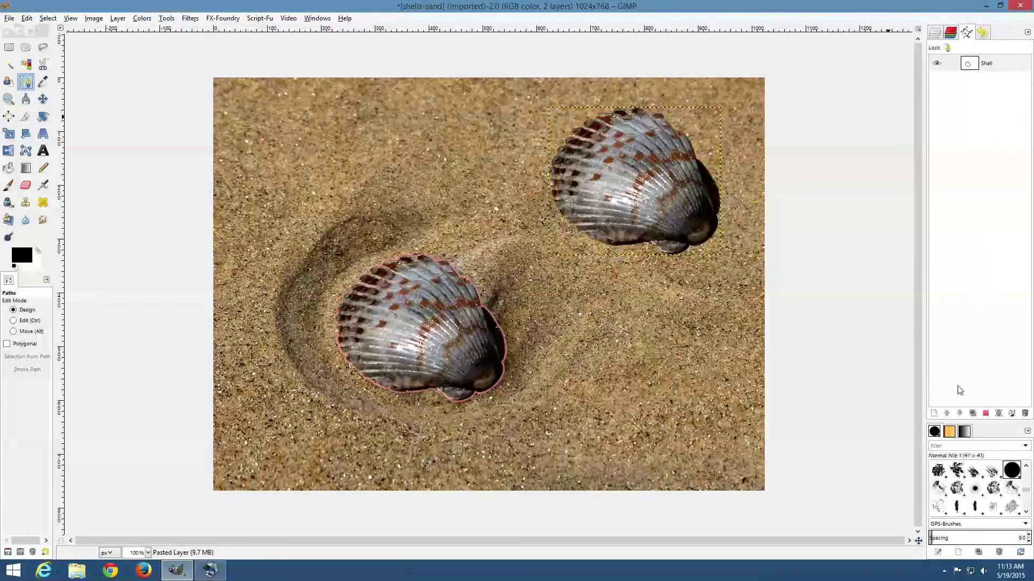
{"action": "left_click", "coordinate": [934, 415]}
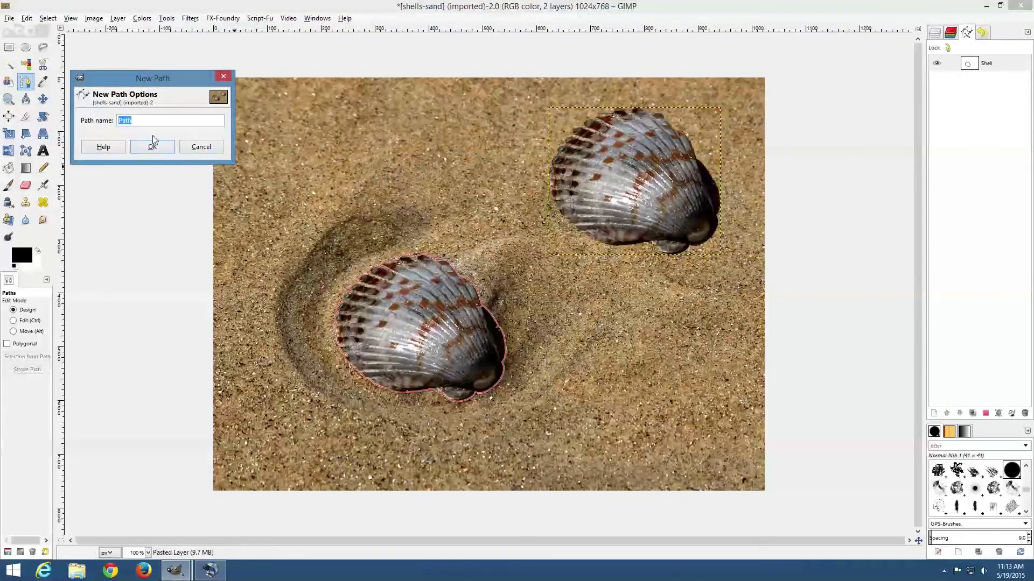
{"action": "left_click", "coordinate": [201, 148]}
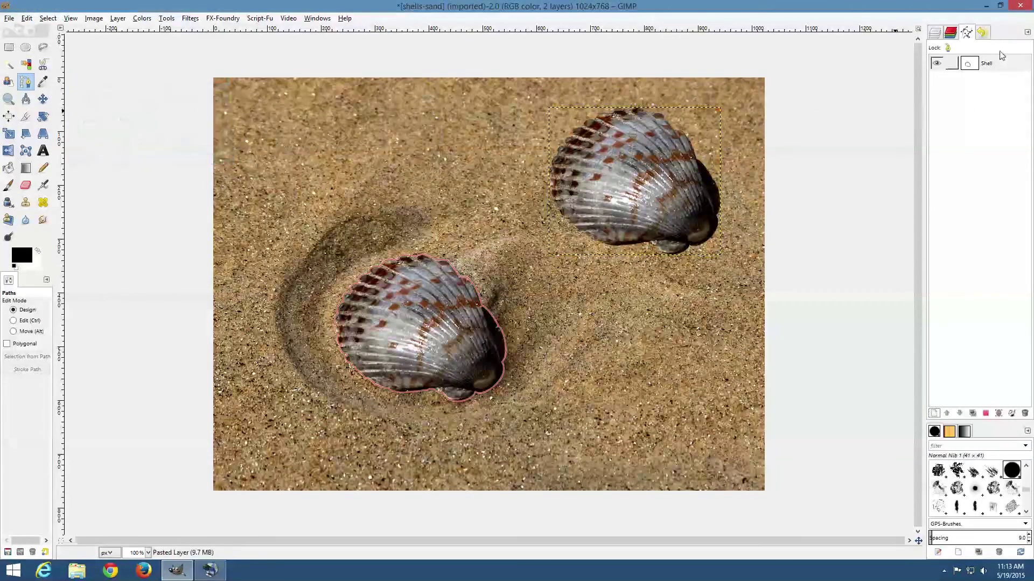
Step: Add a new 1024 x 768 px layer filled with white above the pasted shell layer
{"action": "left_click", "coordinate": [935, 33]}
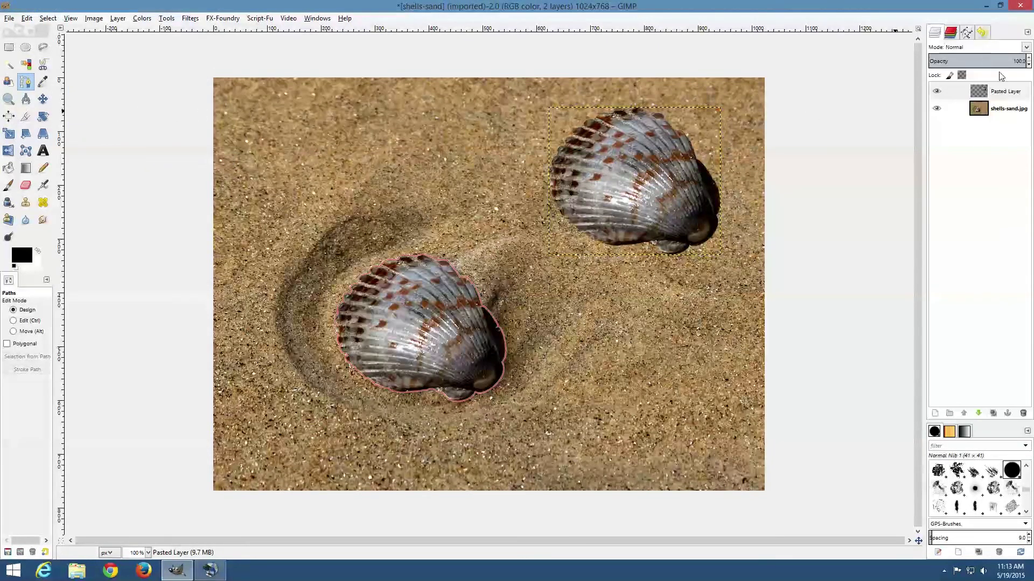
{"action": "left_click", "coordinate": [935, 413]}
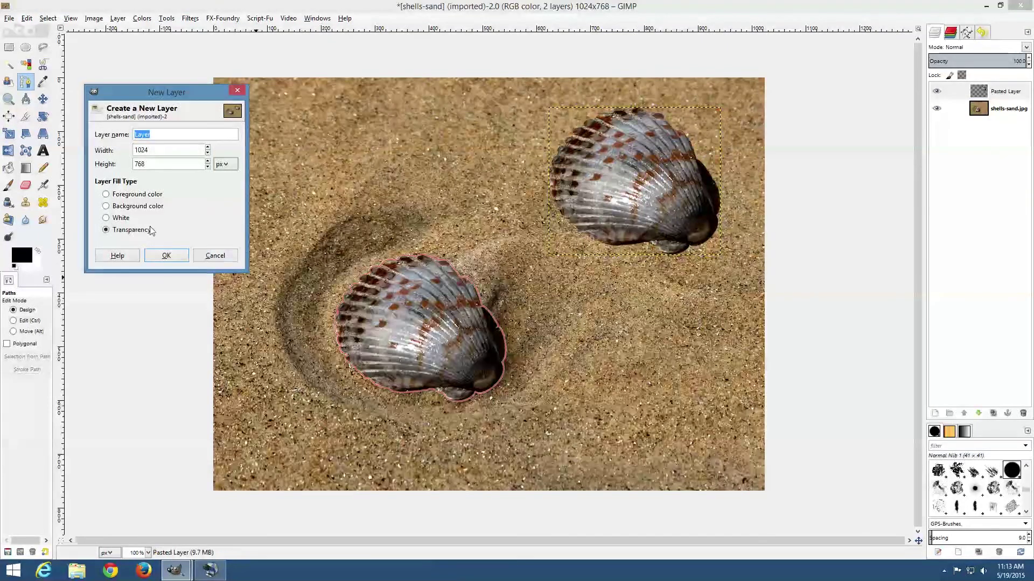
{"action": "left_click", "coordinate": [107, 218]}
{"action": "left_click", "coordinate": [164, 255]}
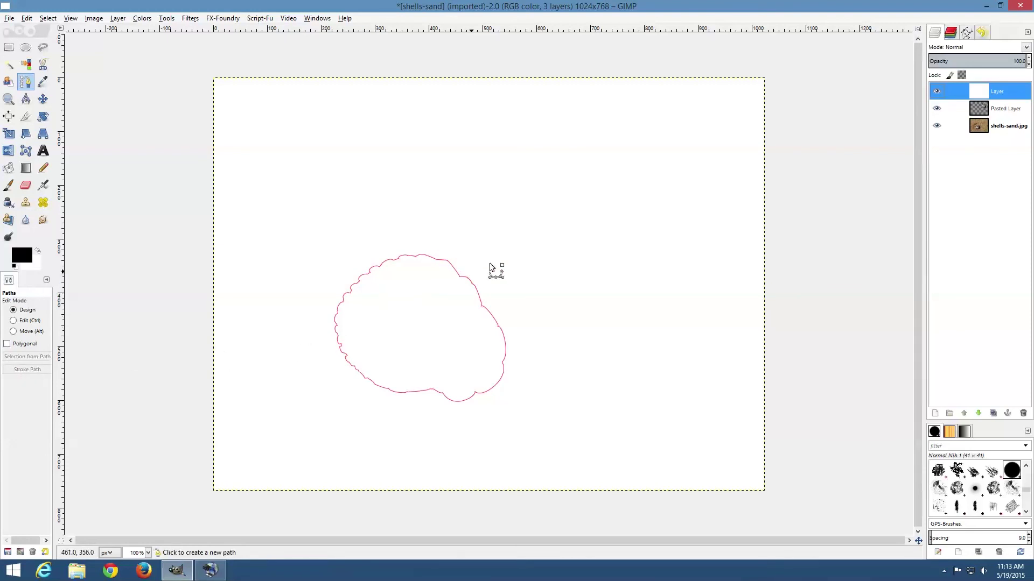
Step: Target the new white layer and activate the Shell path for editing with the Paths tool
{"action": "left_click", "coordinate": [965, 33]}
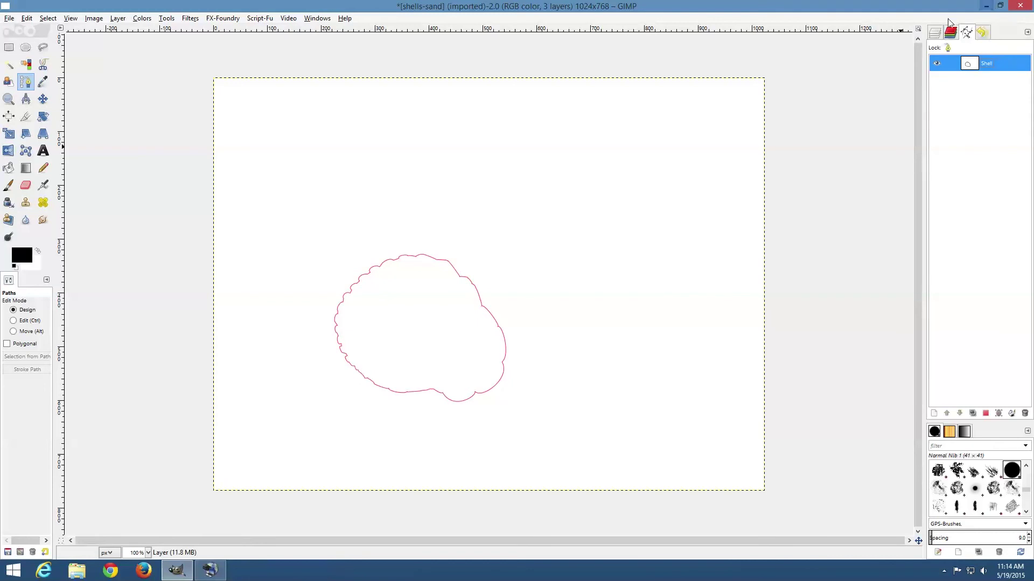
{"action": "left_click", "coordinate": [935, 33]}
{"action": "left_click", "coordinate": [994, 96]}
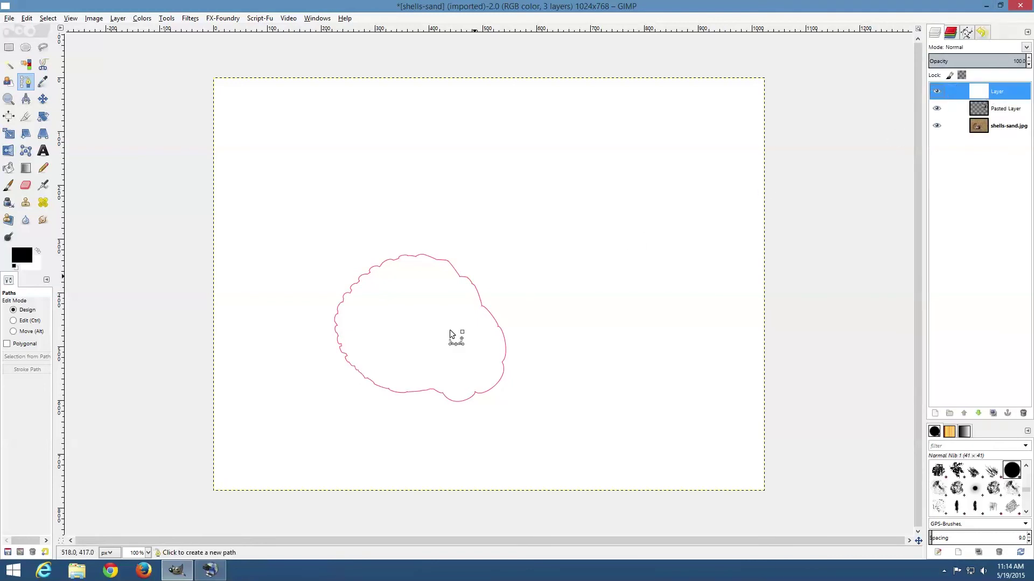
{"action": "left_click", "coordinate": [24, 87]}
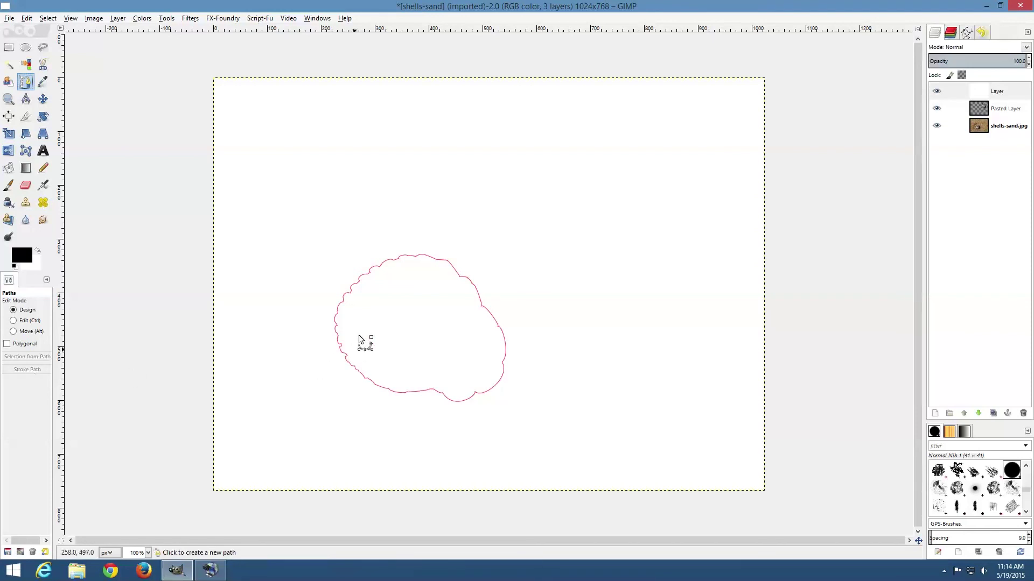
{"action": "left_click", "coordinate": [350, 294]}
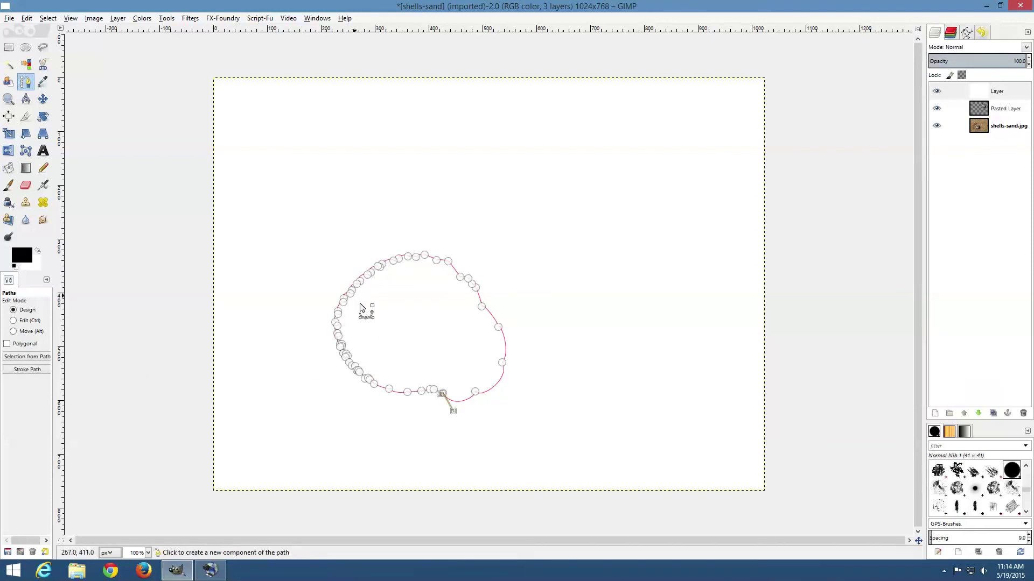
Step: Stroke the Shell path on the white layer with a solid black line 2 px wide
{"action": "left_click", "coordinate": [27, 370]}
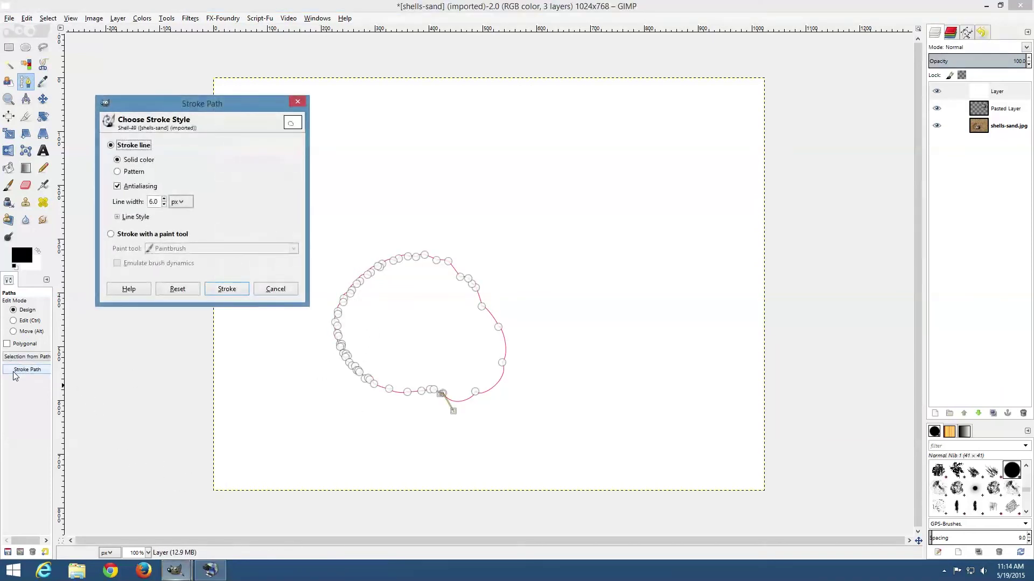
{"action": "left_click_drag", "start_coordinate": [189, 113], "coordinate": [189, 223]}
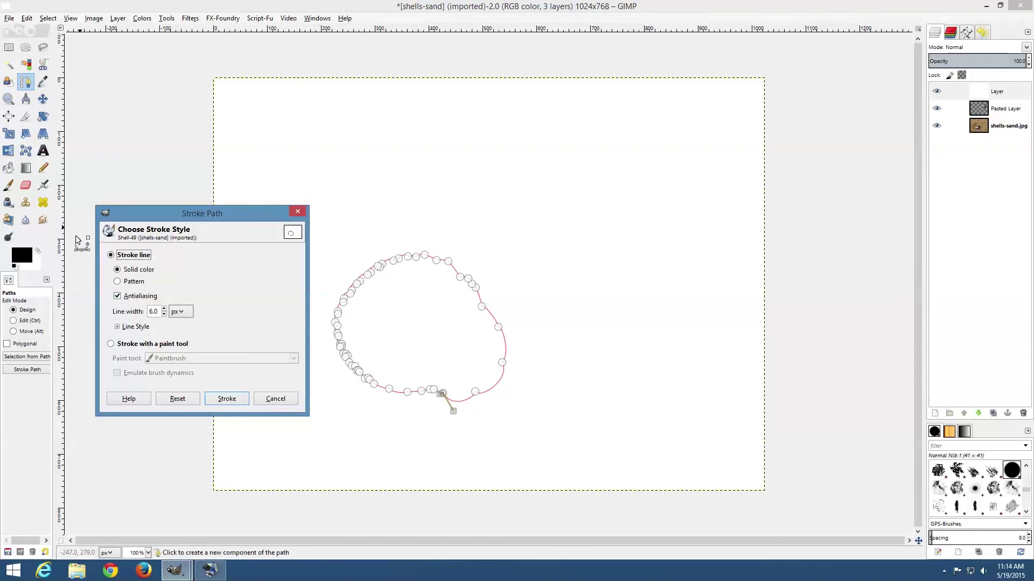
{"action": "left_click_drag", "start_coordinate": [238, 218], "coordinate": [314, 109]}
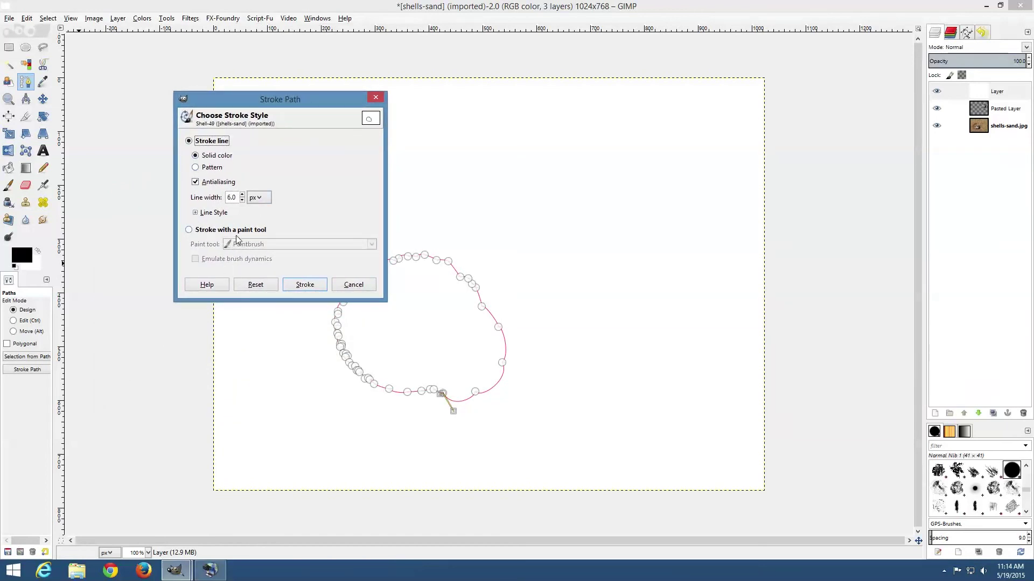
{"action": "left_click_drag", "start_coordinate": [241, 95], "coordinate": [150, 65]}
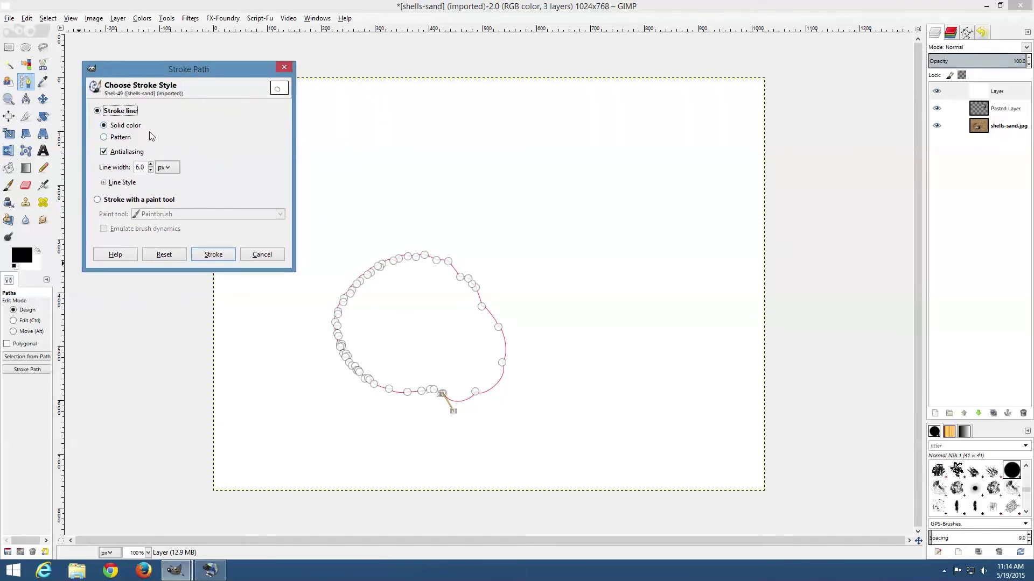
{"action": "left_click", "coordinate": [104, 184]}
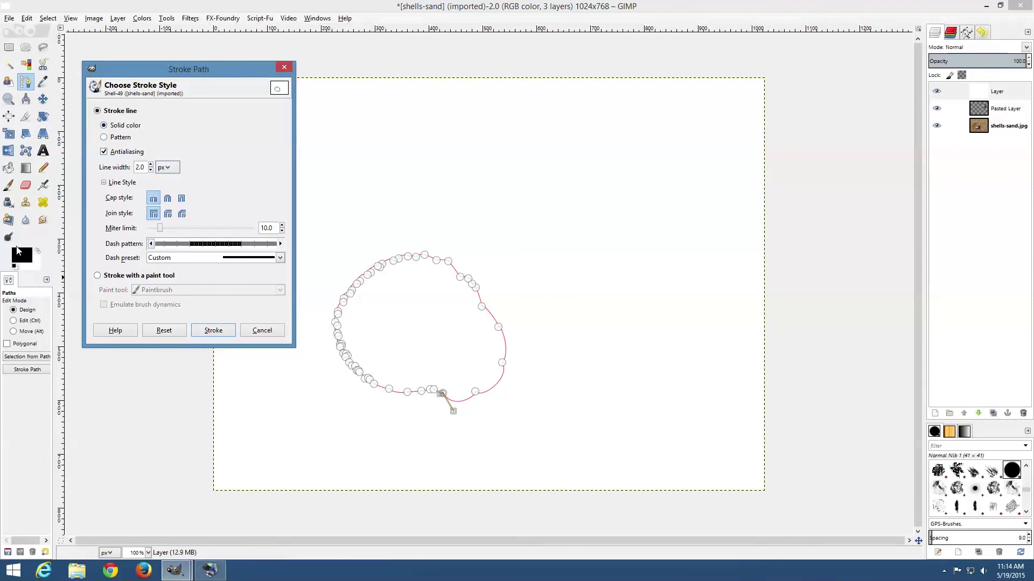
{"action": "left_click", "coordinate": [202, 331]}
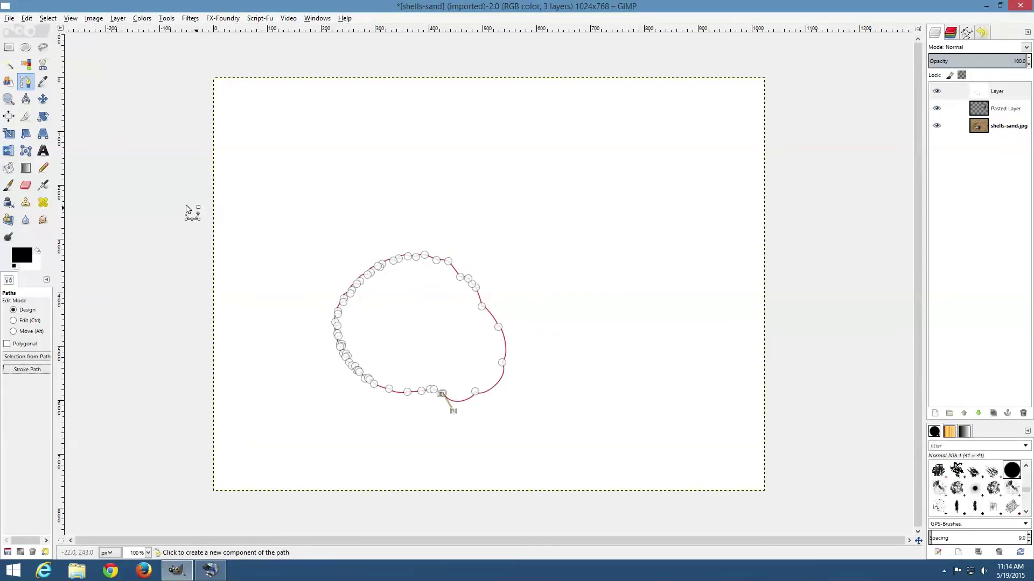
Step: Switch to the Move tool and hide the Shell path to inspect the stroked outline up close
{"action": "left_click", "coordinate": [42, 98]}
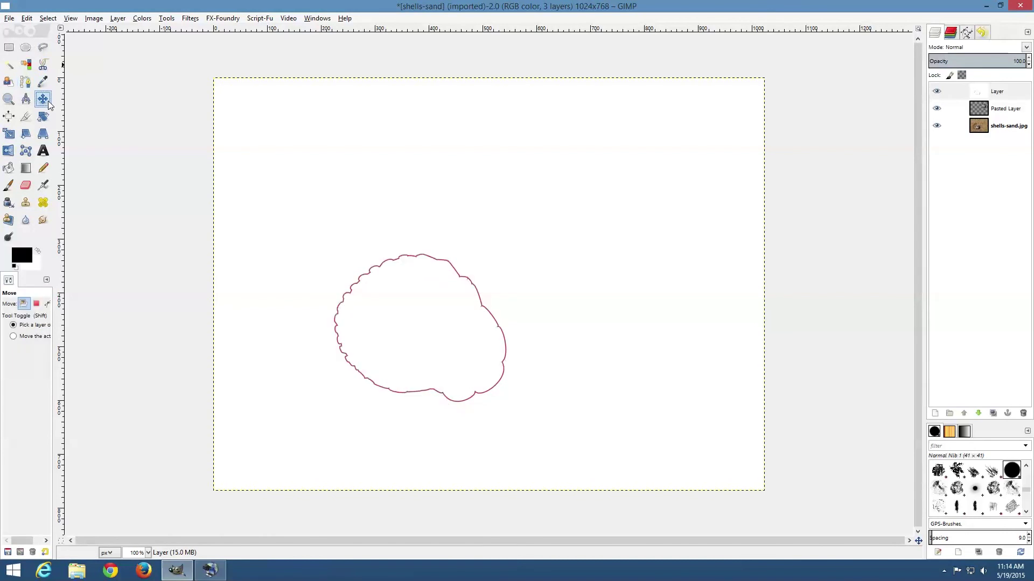
{"action": "left_click", "coordinate": [968, 33]}
{"action": "left_click", "coordinate": [937, 64]}
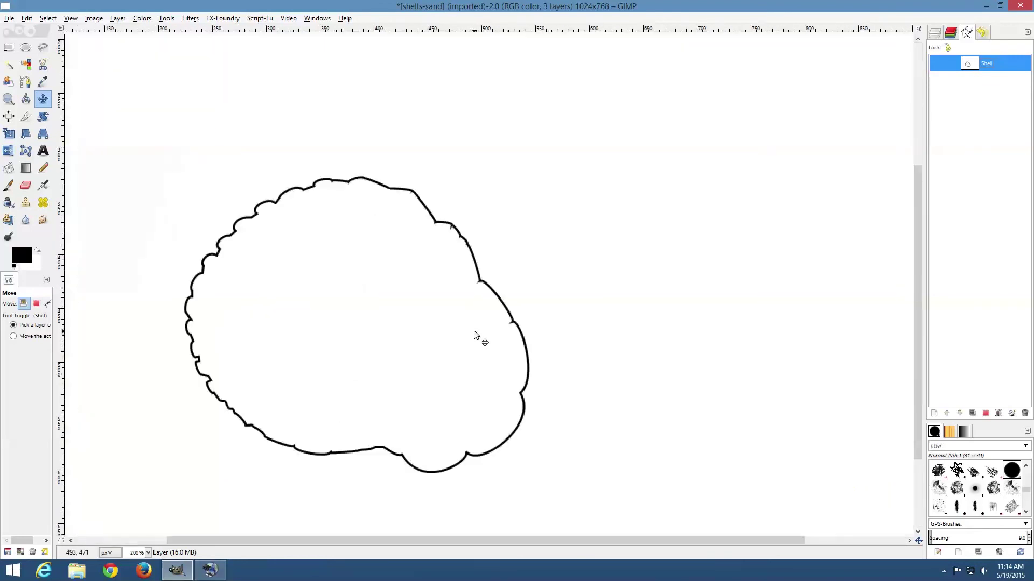
{"action": "scroll", "coordinate": [473, 334], "scroll_direction": "up", "scroll_amount": 2}
{"action": "scroll", "coordinate": [449, 276], "scroll_direction": "up", "scroll_amount": 3}
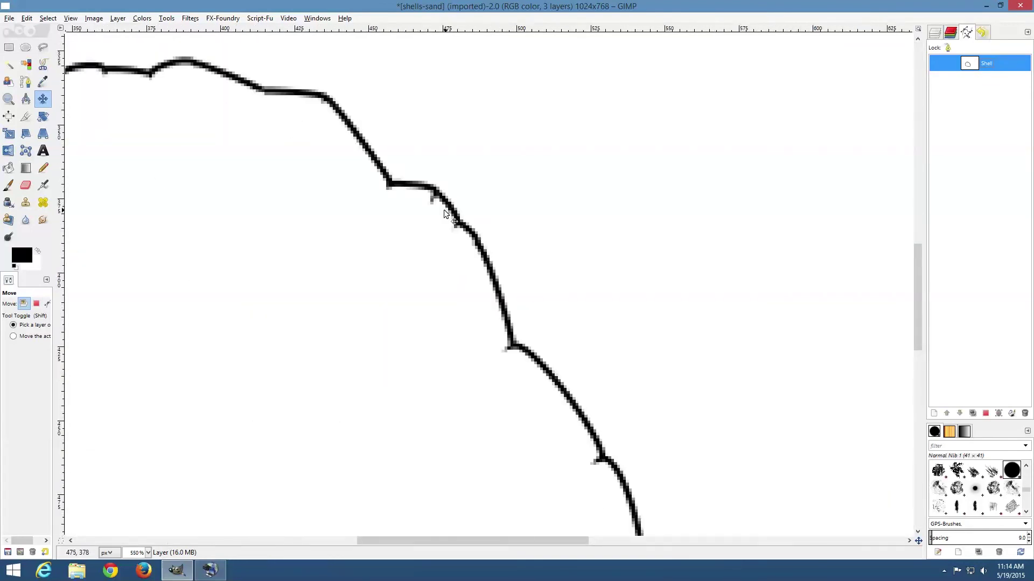
{"action": "scroll", "coordinate": [444, 209], "scroll_direction": "down", "scroll_amount": 3}
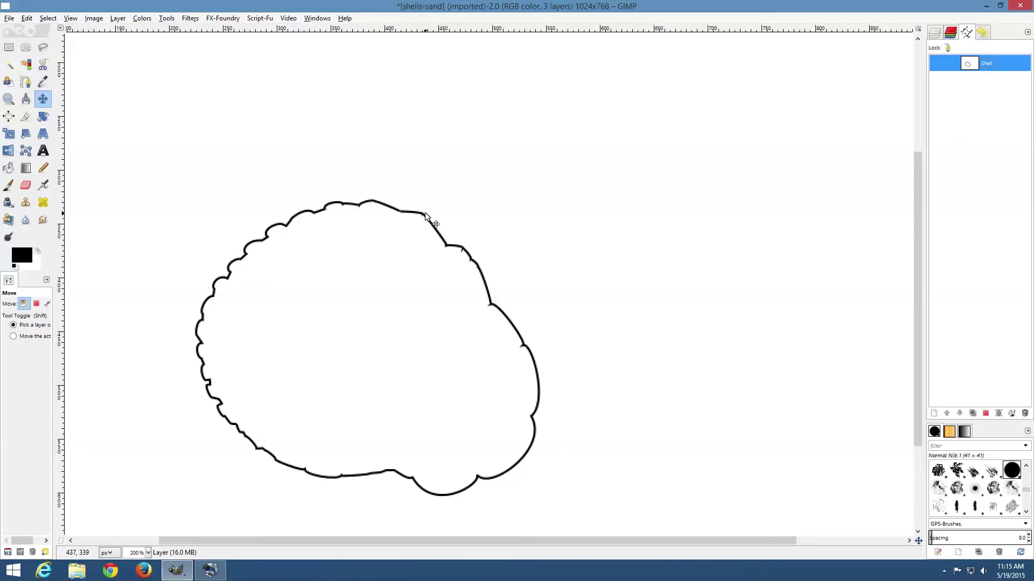
{"action": "scroll", "coordinate": [423, 222], "scroll_direction": "up", "scroll_amount": 2}
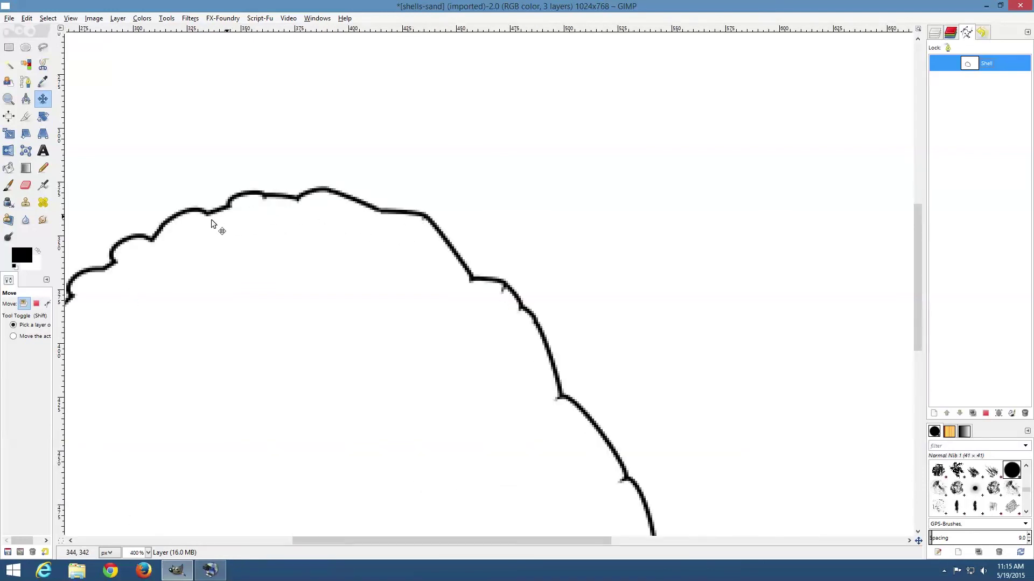
Step: Try the Eraser at size 20 on the white layer just inside the shell outline, and undo the erased spot
{"action": "left_click", "coordinate": [22, 188]}
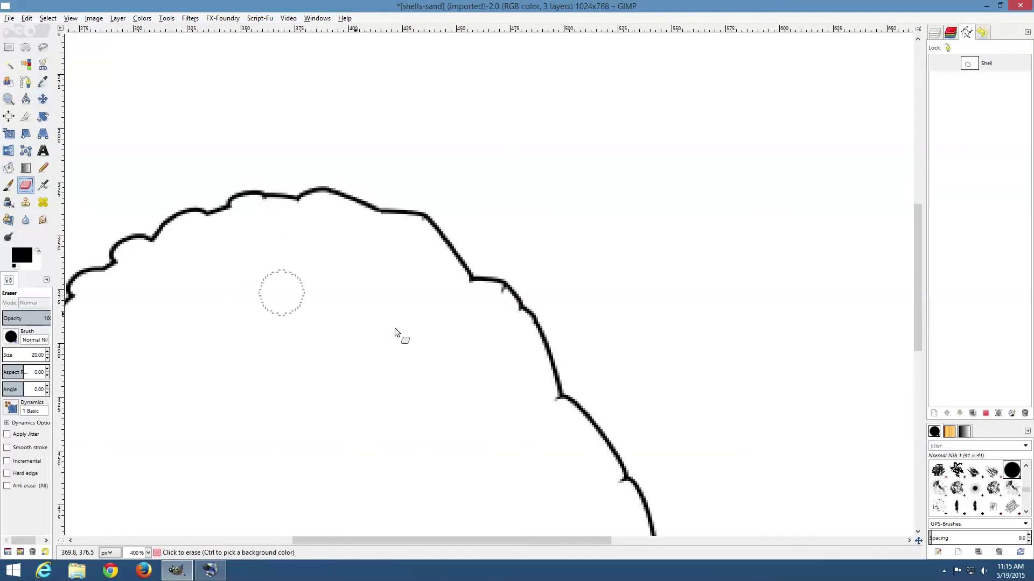
{"action": "left_click", "coordinate": [935, 33]}
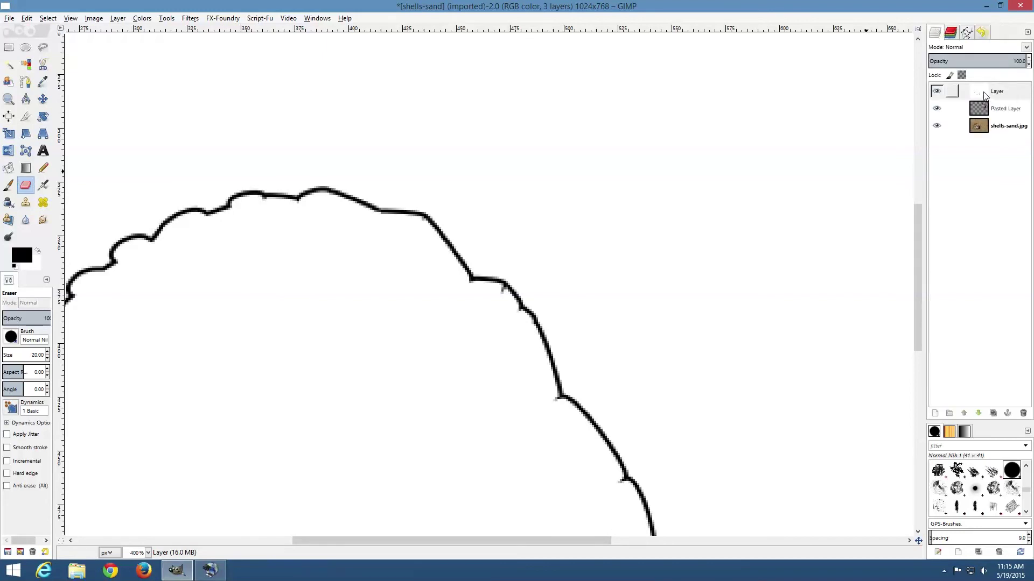
{"action": "left_click", "coordinate": [461, 306]}
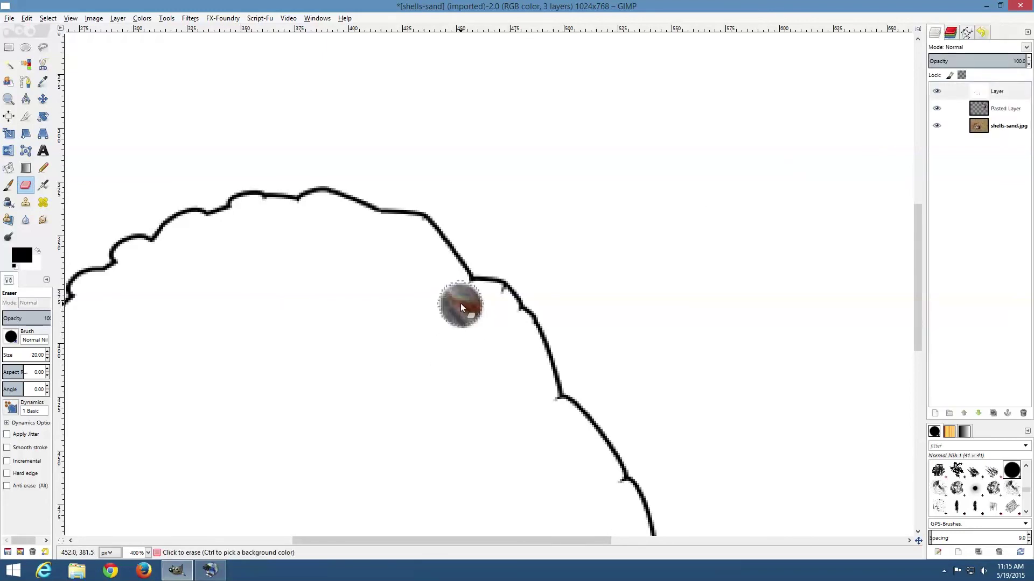
{"action": "key", "text": "ctrl+z"}
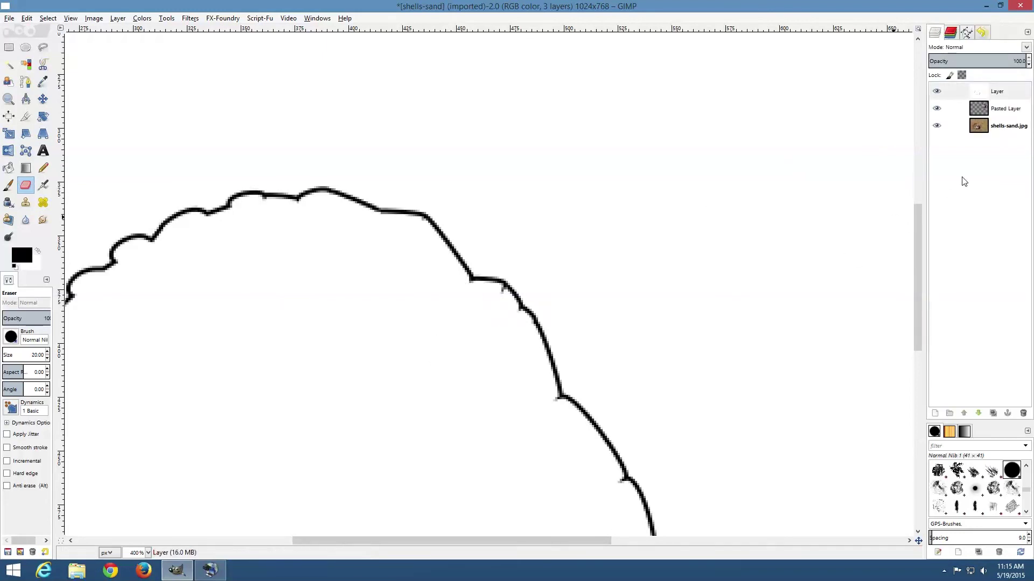
Step: Paint over the small spurs along the inner edge of the shell outline with a white Paintbrush at size 20
{"action": "left_click", "coordinate": [37, 252]}
{"action": "left_click", "coordinate": [9, 184]}
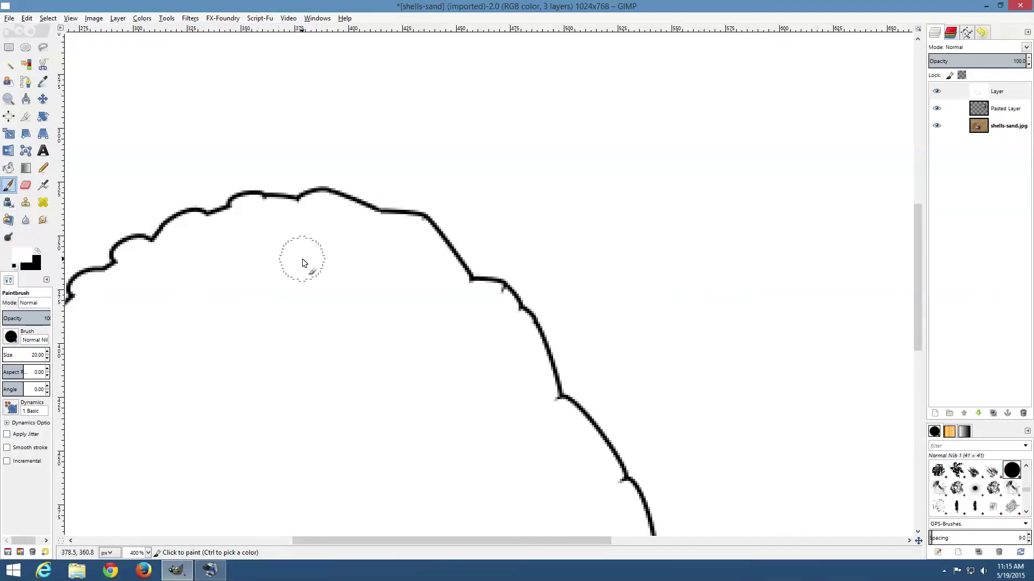
{"action": "left_click", "coordinate": [300, 223]}
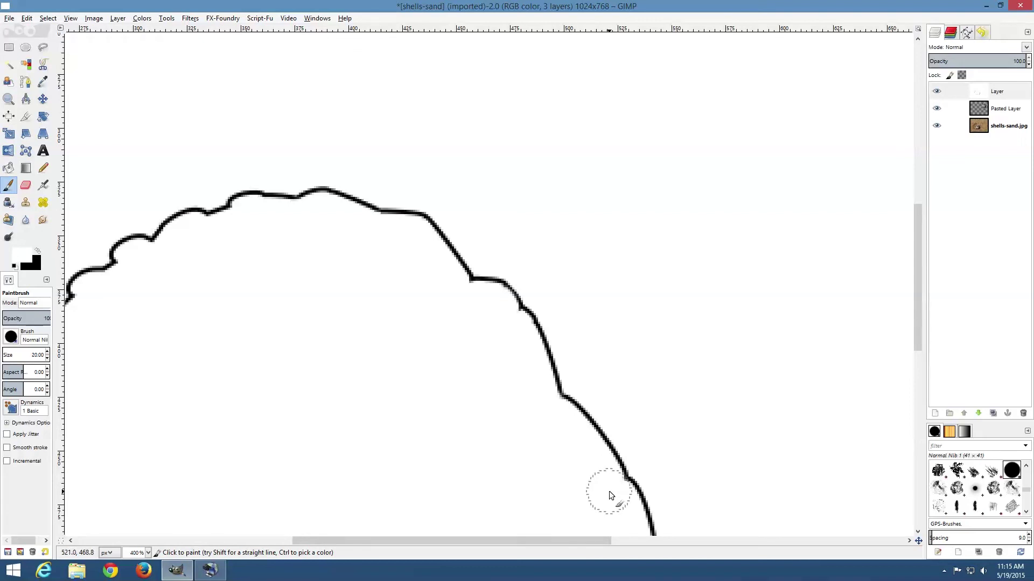
Step: Delete the white layer containing the stroked shell outline
{"action": "scroll", "coordinate": [517, 433], "scroll_direction": "down", "scroll_amount": 2}
{"action": "scroll", "coordinate": [517, 431], "scroll_direction": "down", "scroll_amount": 1}
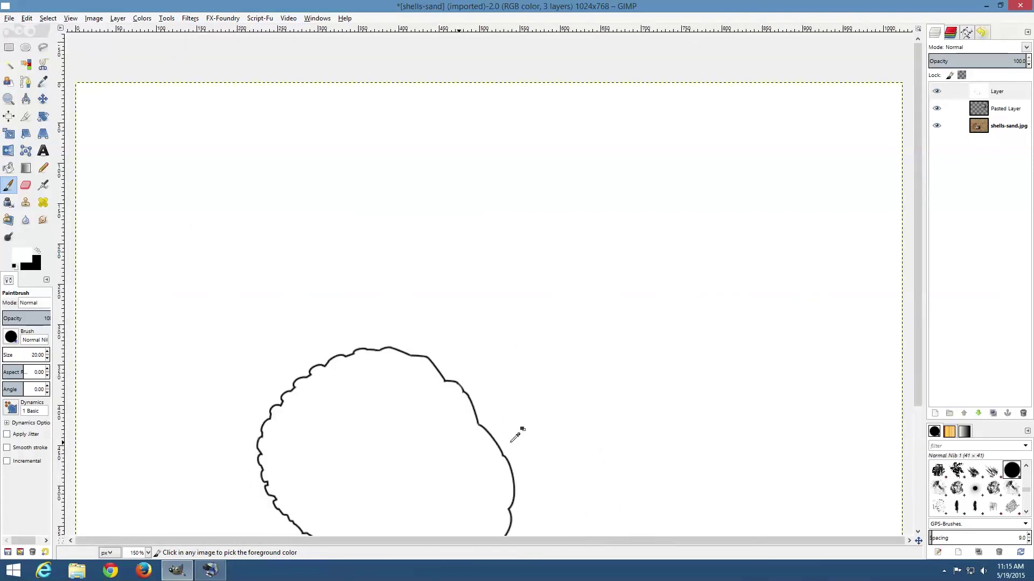
{"action": "scroll", "coordinate": [484, 446], "scroll_direction": "down", "scroll_amount": 1}
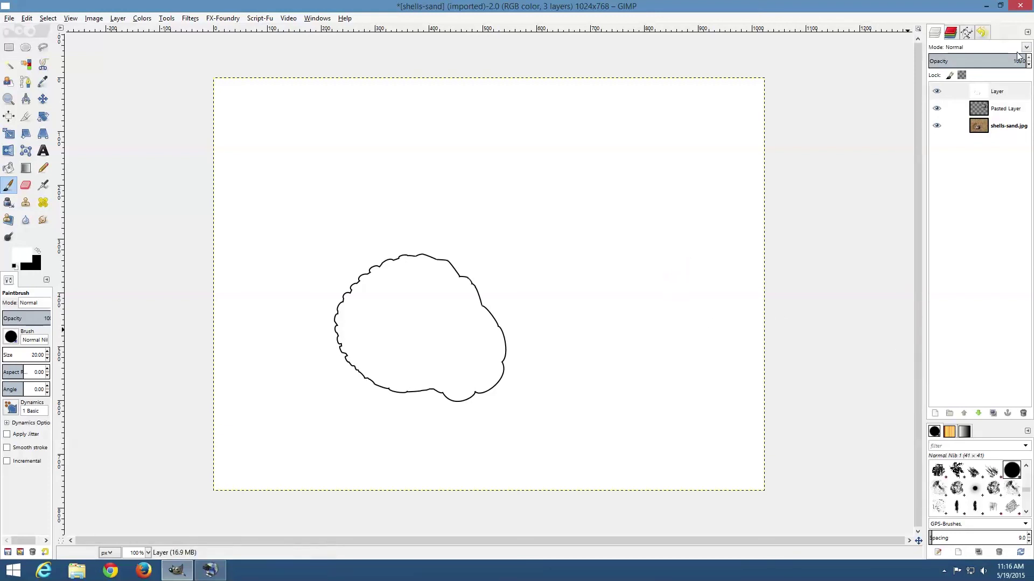
{"action": "left_click", "coordinate": [952, 91]}
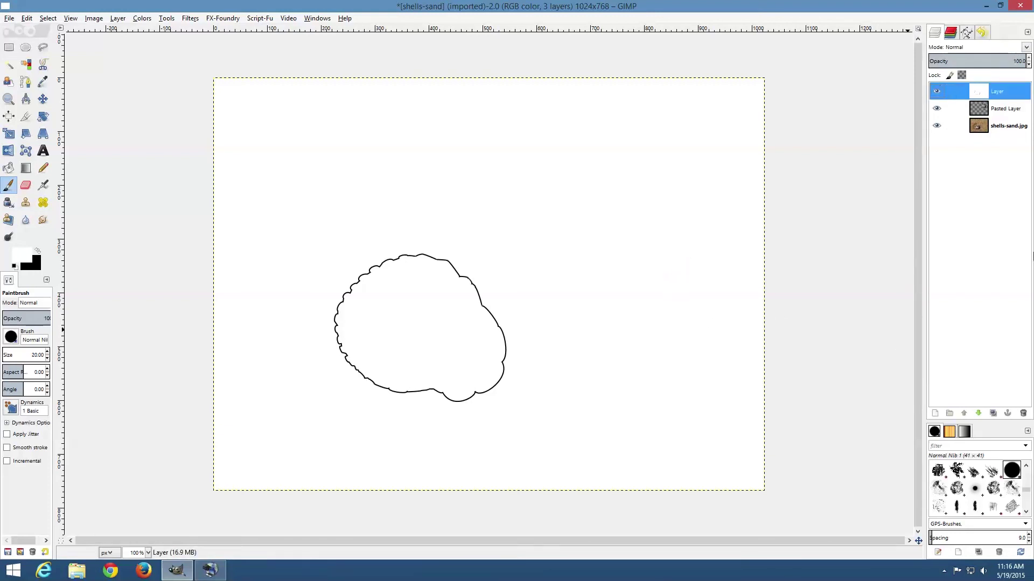
{"action": "left_click", "coordinate": [1022, 413]}
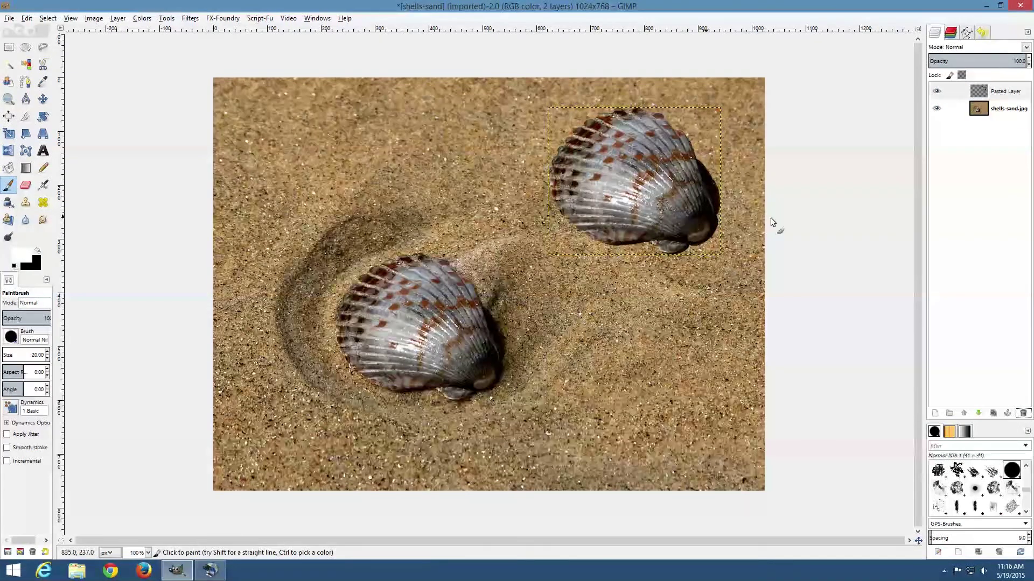
Step: Scale the pasted shell layer down to 234 × 200 pixels
{"action": "left_click", "coordinate": [977, 94]}
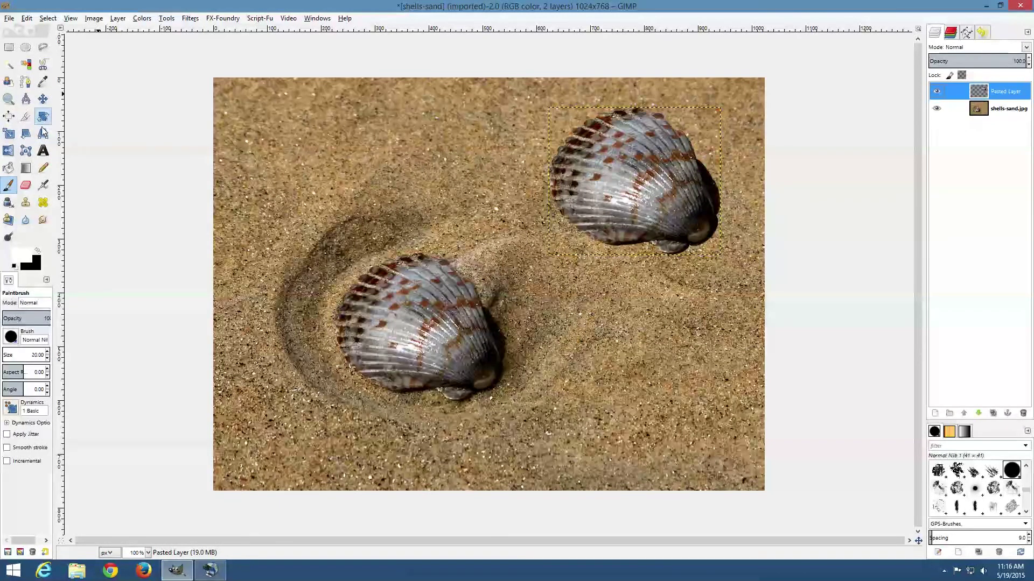
{"action": "left_click", "coordinate": [11, 139]}
{"action": "left_click", "coordinate": [646, 181]}
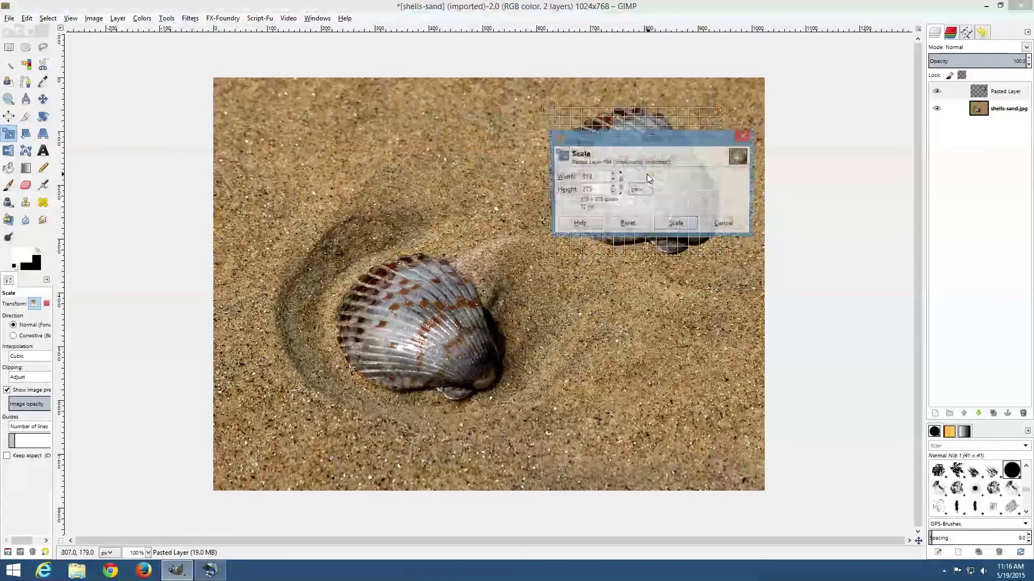
{"action": "left_click_drag", "start_coordinate": [655, 140], "coordinate": [275, 97]}
{"action": "left_click_drag", "start_coordinate": [565, 123], "coordinate": [595, 146]}
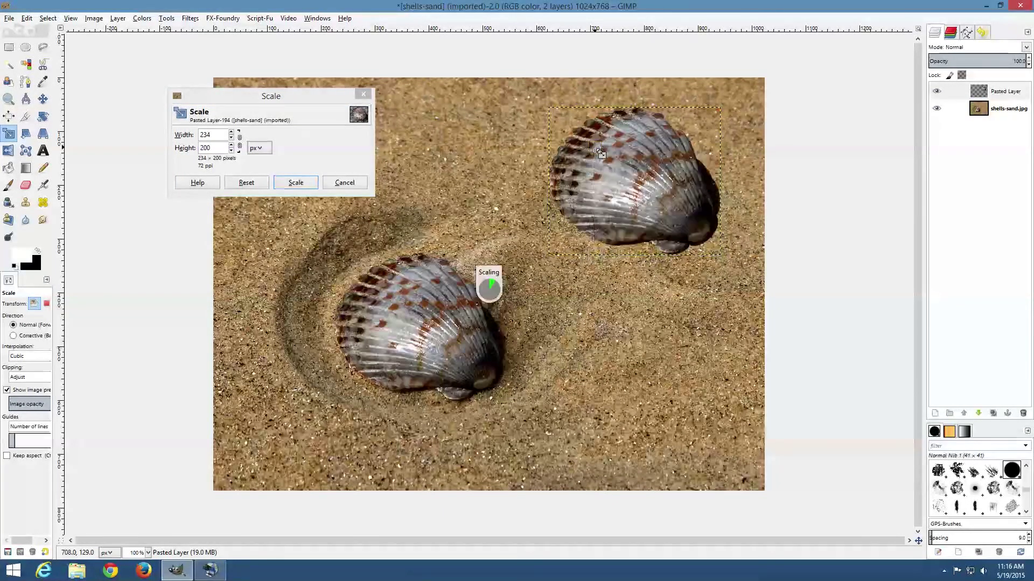
{"action": "key", "text": "Return"}
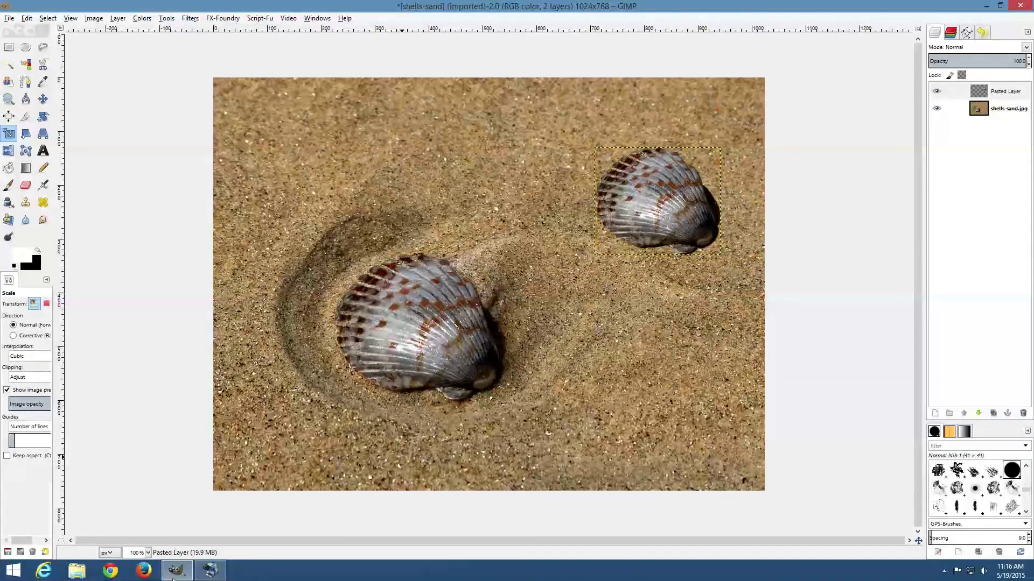
Step: Accept automatic checking in the Epson software update dialog and return to GIMP
{"action": "left_click", "coordinate": [210, 575]}
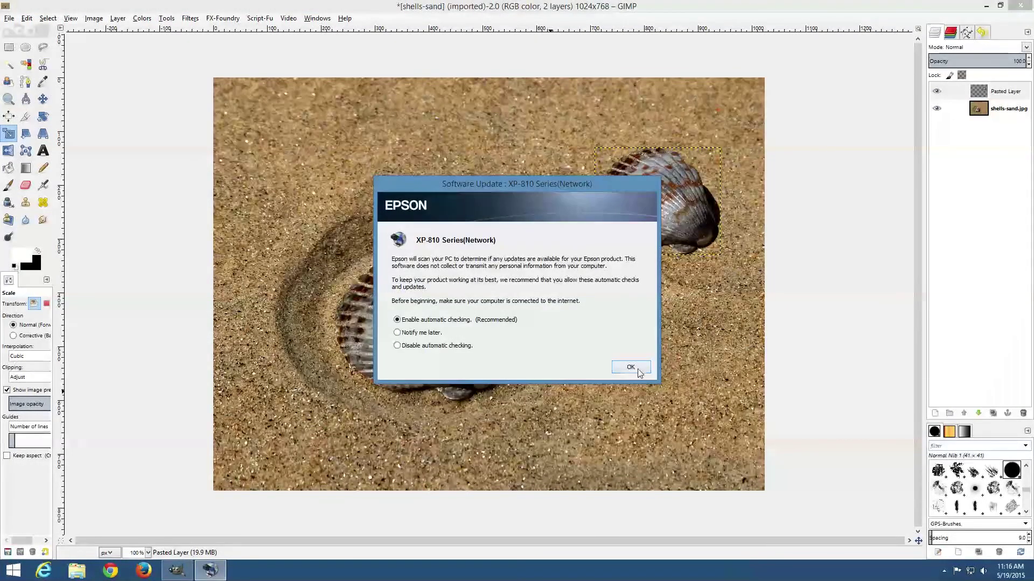
{"action": "left_click", "coordinate": [636, 372]}
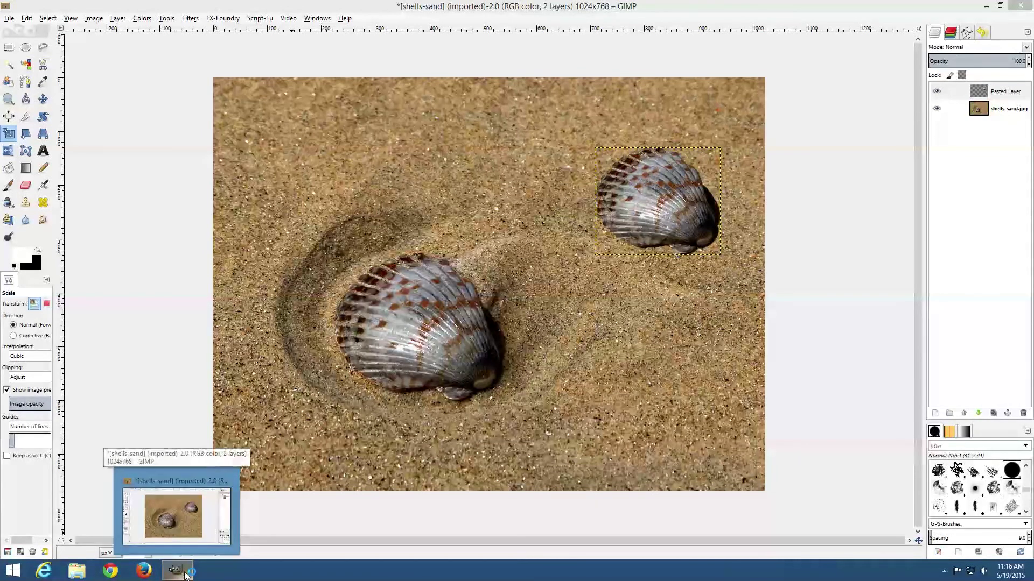
{"action": "left_click", "coordinate": [185, 575]}
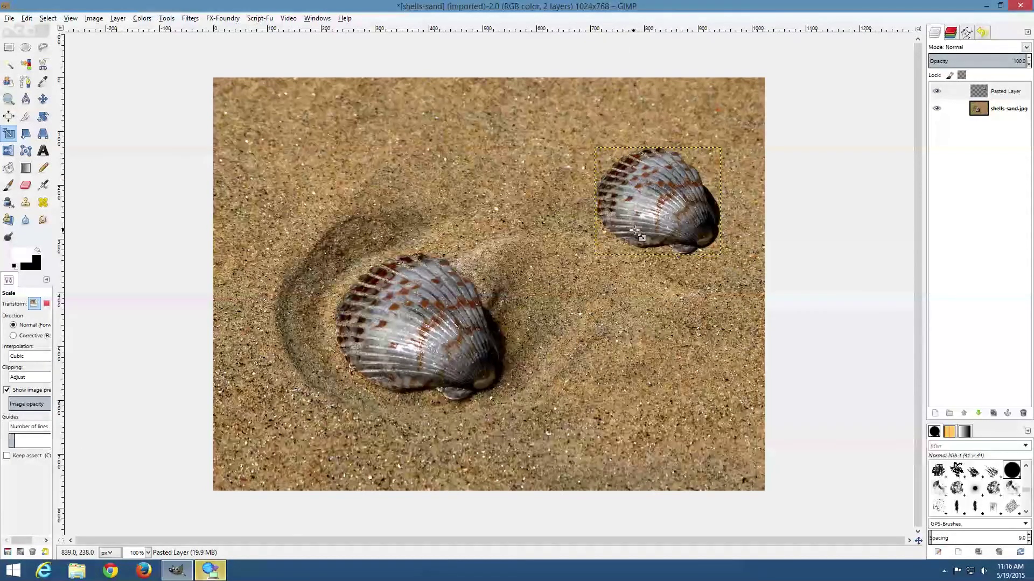
Step: Move the scaled shell copy up and to the left, near the upper edge of the sand image
{"action": "left_click", "coordinate": [43, 99]}
{"action": "left_click_drag", "start_coordinate": [643, 204], "coordinate": [598, 150]}
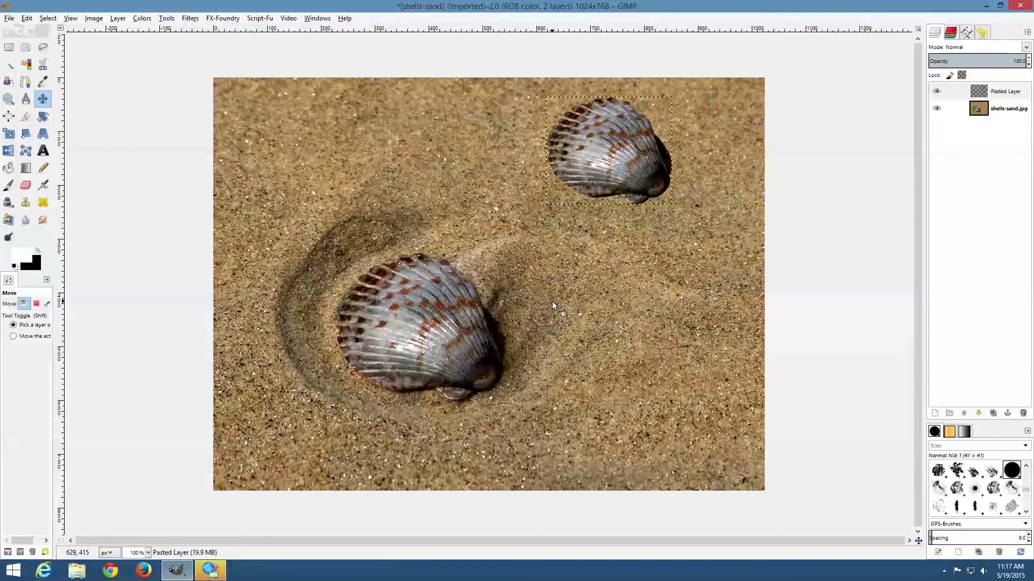
Step: Activate the Paths tool and switch its edit mode to Edit, to Move and back to Design
{"action": "left_click", "coordinate": [22, 79]}
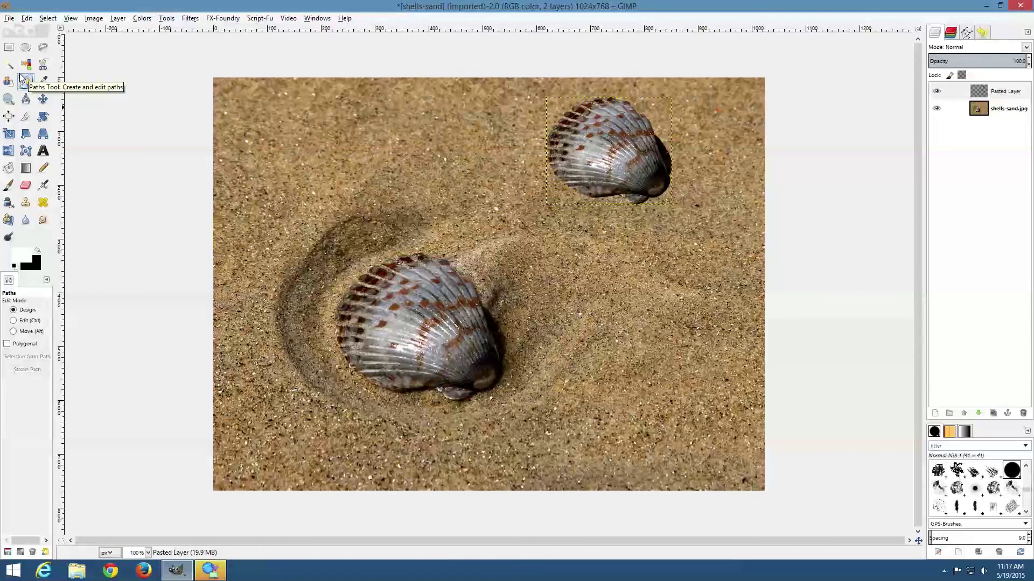
{"action": "left_click", "coordinate": [24, 321]}
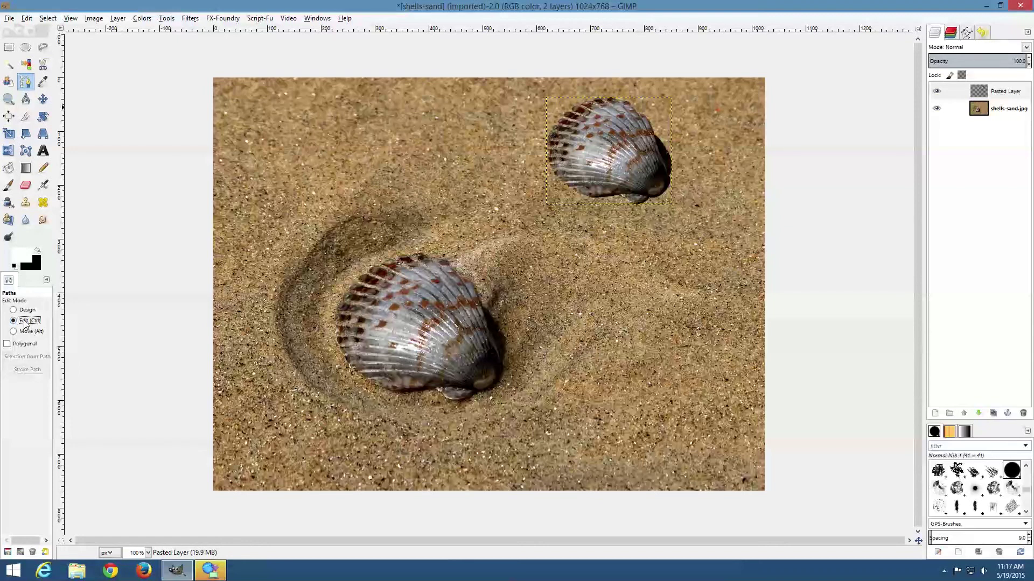
{"action": "left_click", "coordinate": [24, 334]}
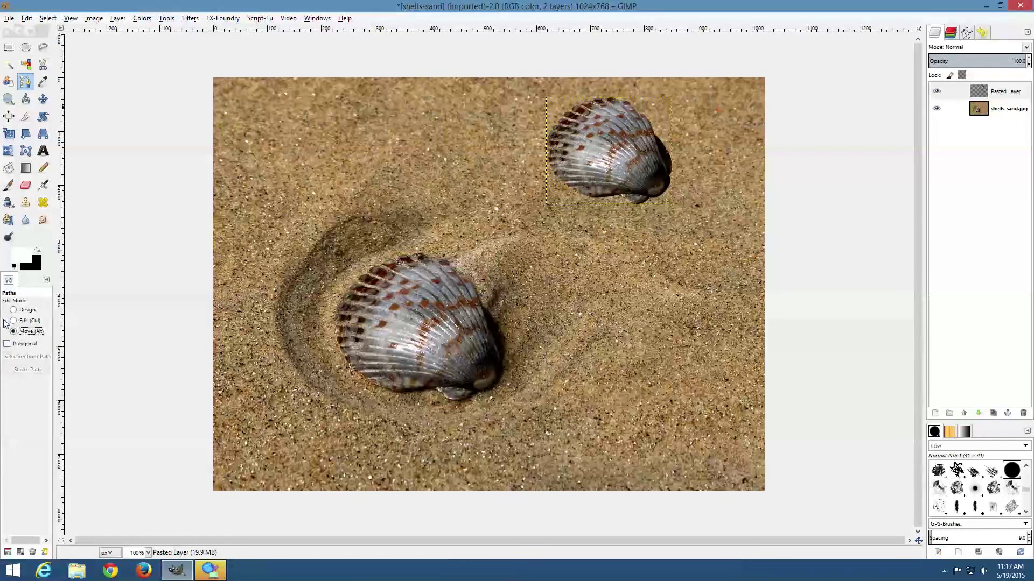
{"action": "left_click", "coordinate": [24, 312]}
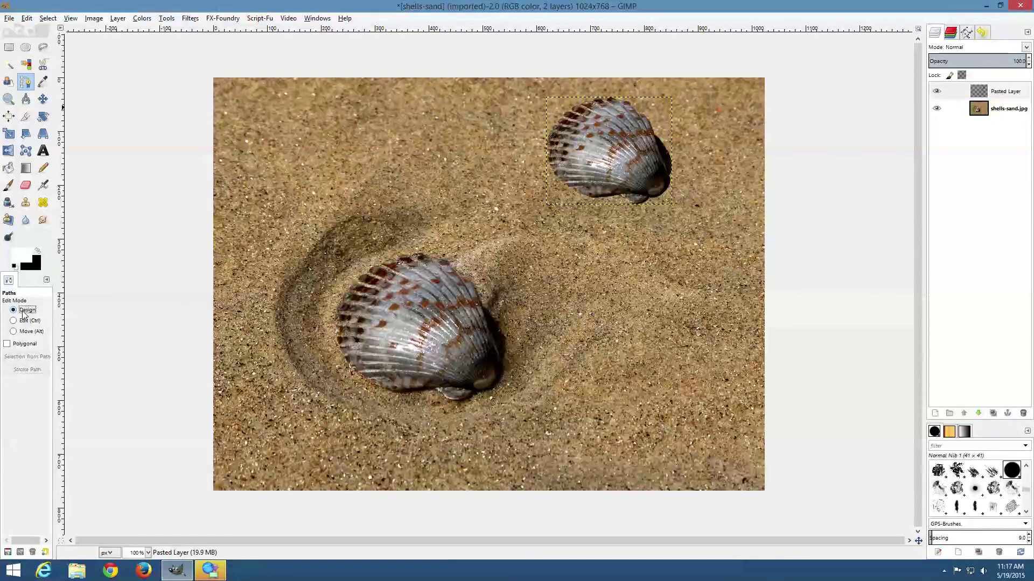